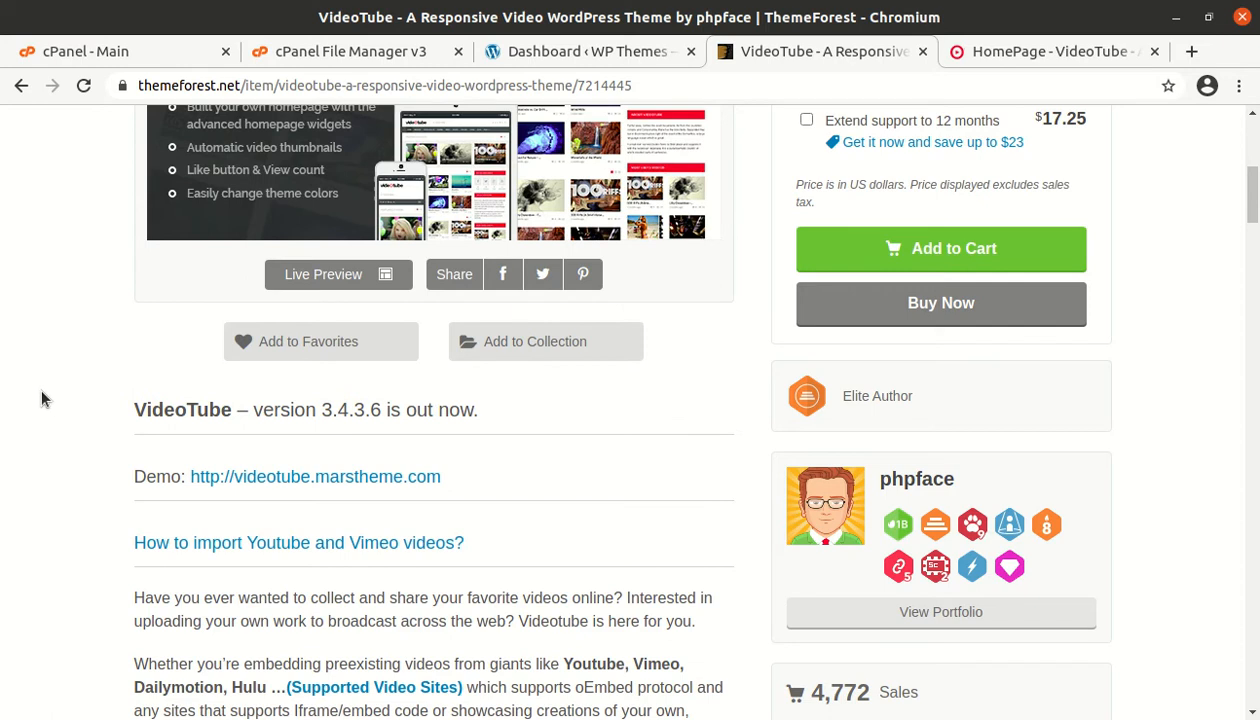
# Step: Review the VideoTube theme's item page on ThemeForest, highlighting its created and last update dates
pyautogui.scroll(1, 40, 399)
pyautogui.scroll(1, 40, 399)
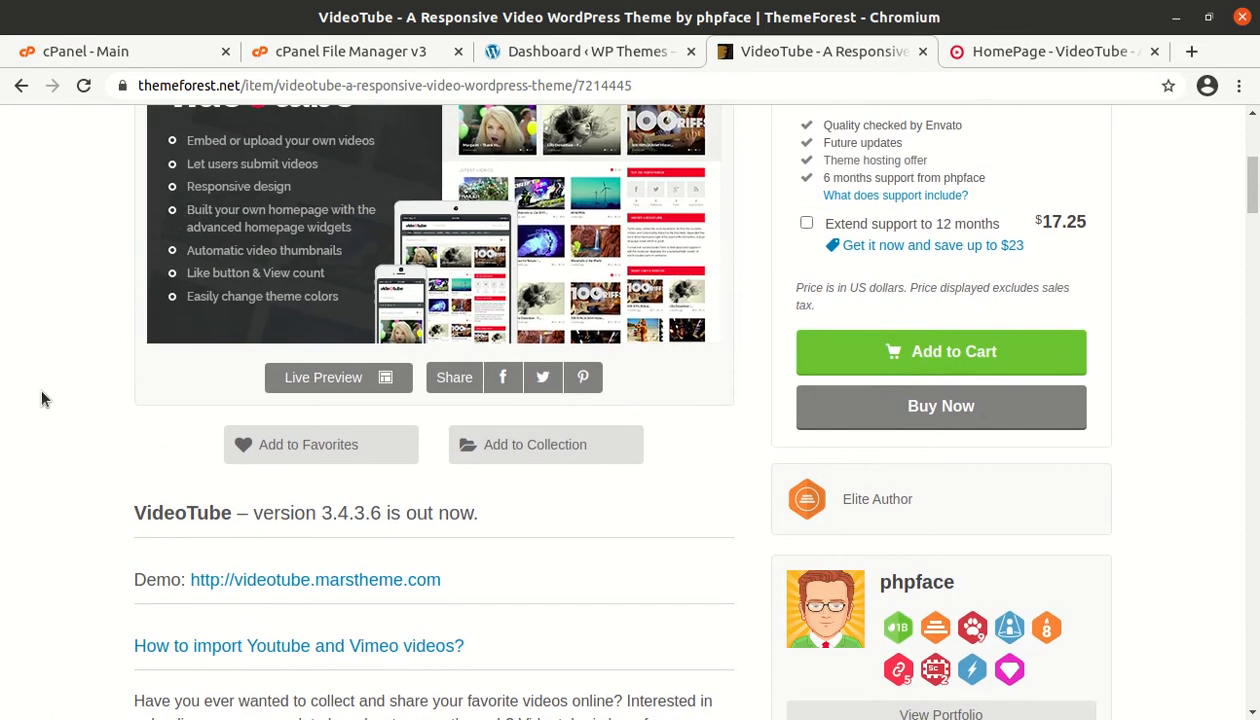
pyautogui.scroll(3, 40, 399)
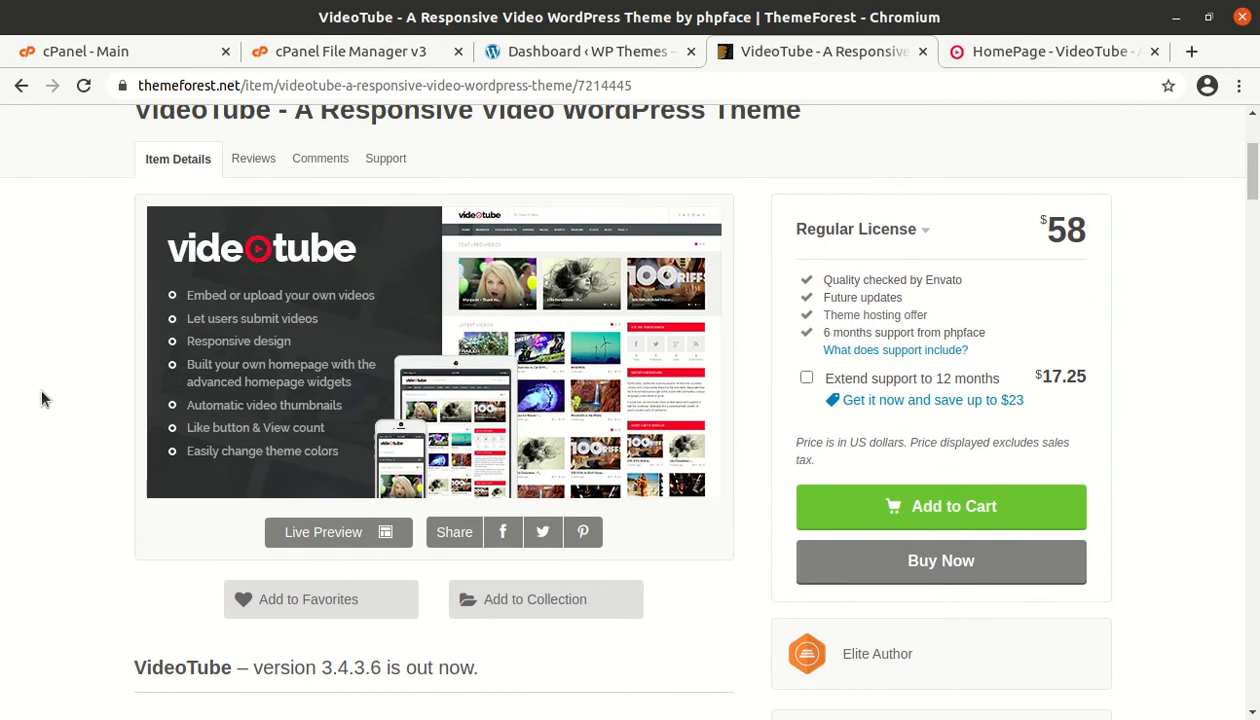
pyautogui.scroll(1, 41, 399)
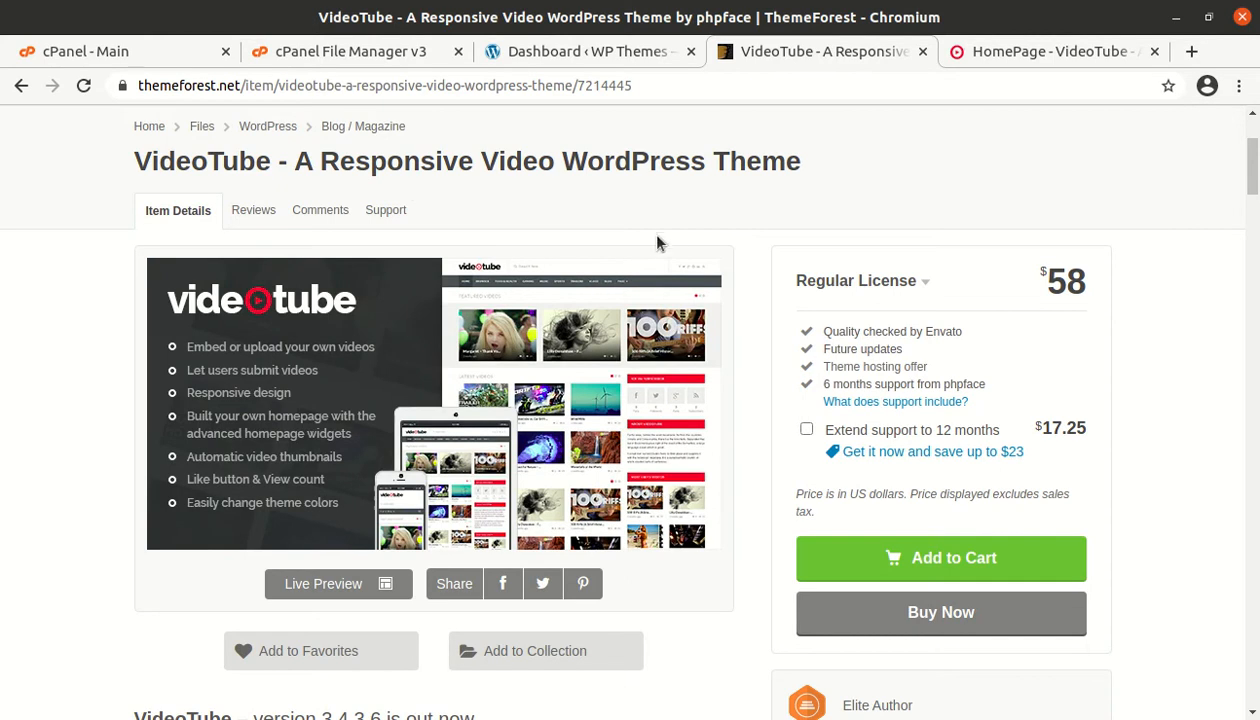
pyautogui.scroll(-5, 655, 239)
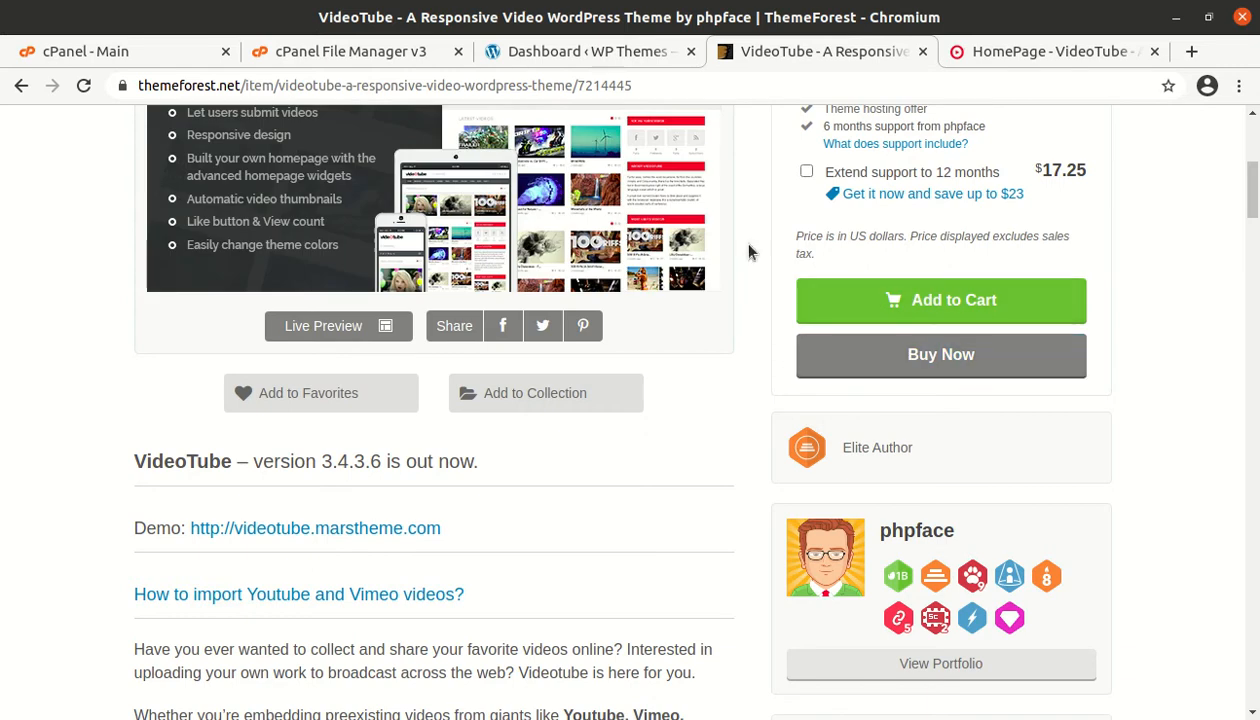
pyautogui.scroll(-1, 695, 491)
pyautogui.scroll(-5, 695, 491)
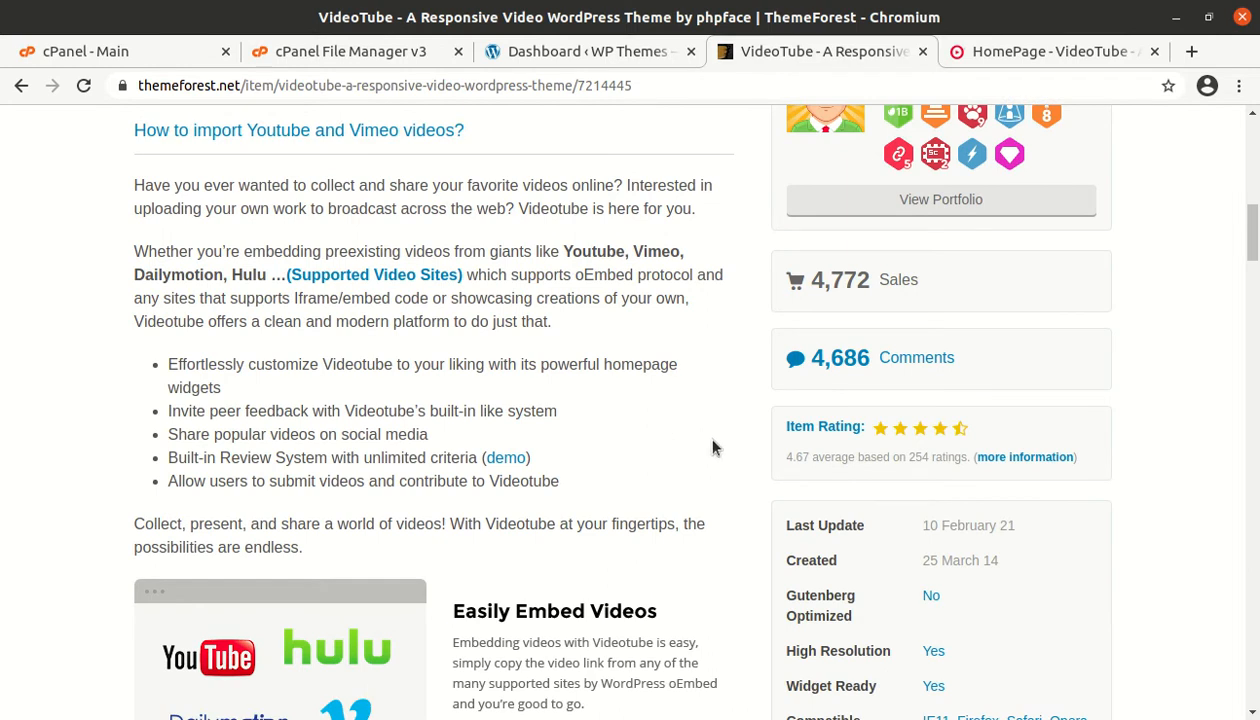
pyautogui.moveTo(993, 561); pyautogui.dragTo(911, 560)
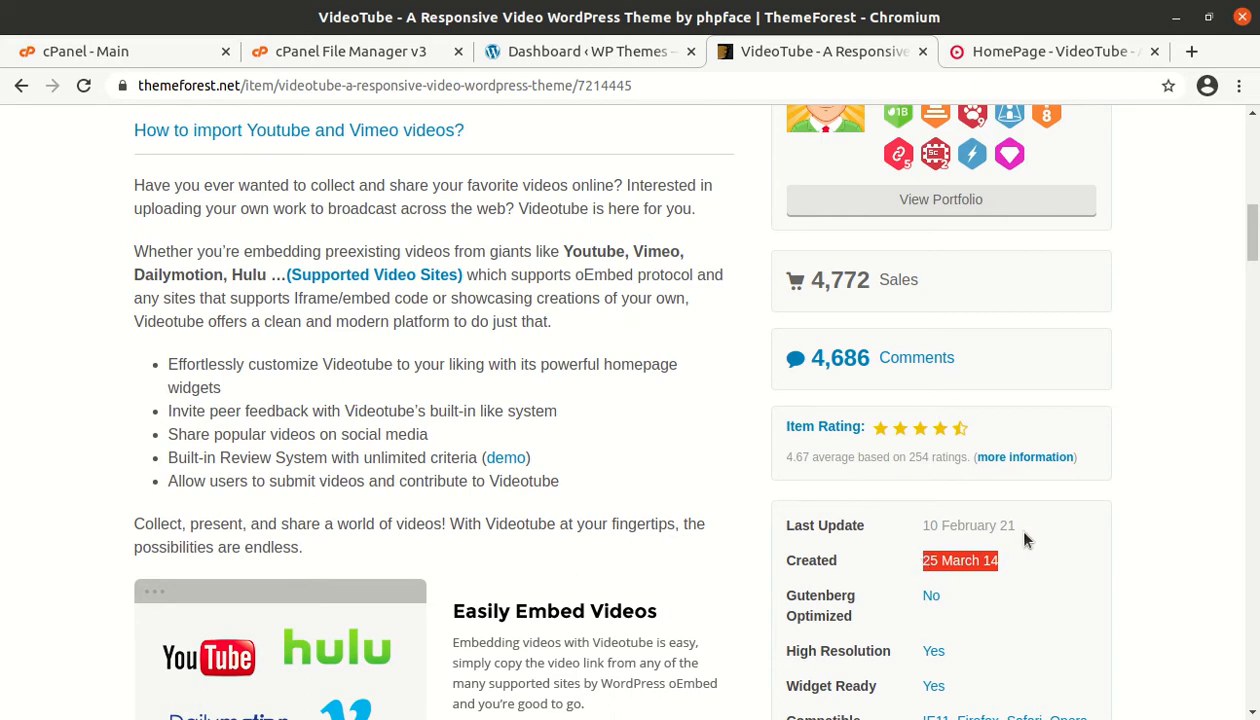
pyautogui.moveTo(1018, 525); pyautogui.dragTo(912, 525)
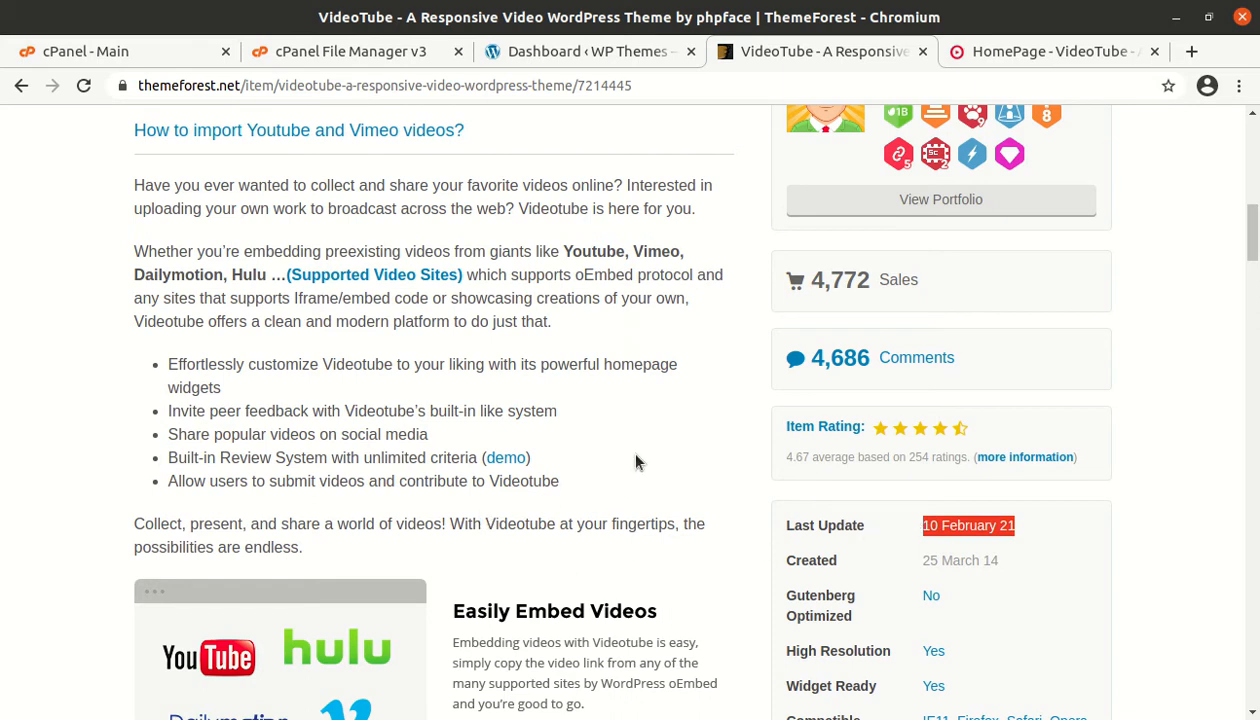
pyautogui.scroll(5, 635, 461)
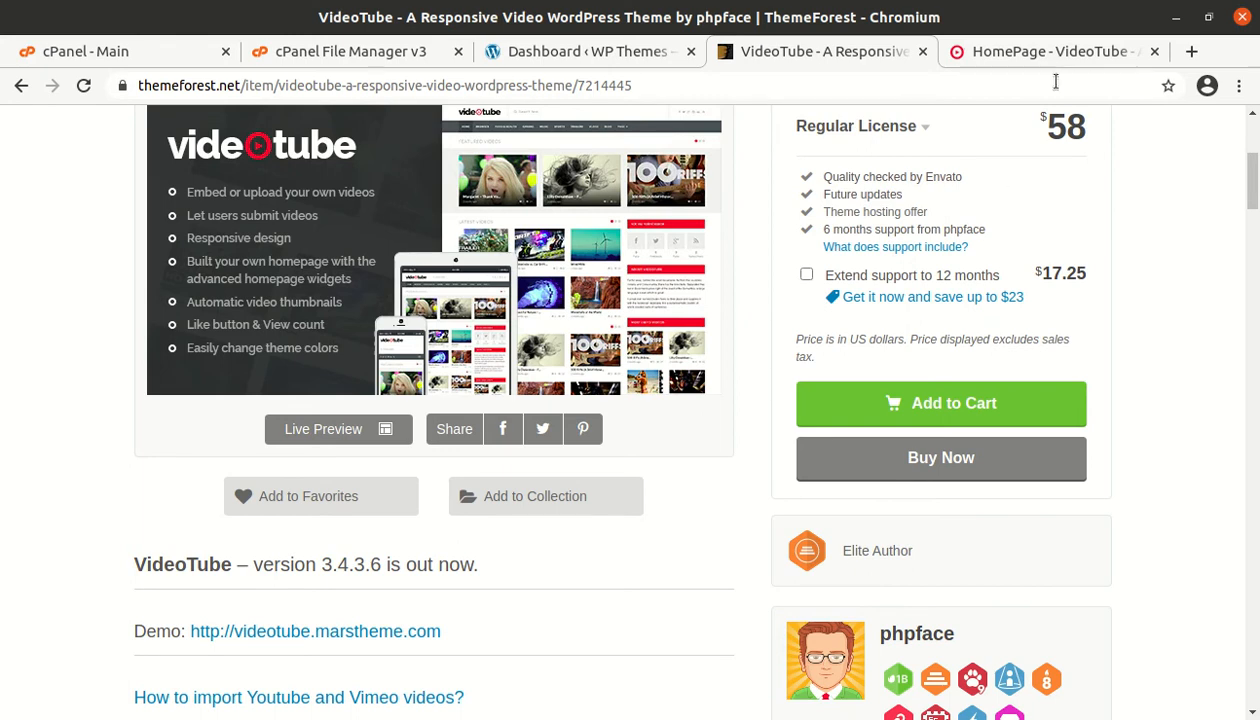
# Step: Switch to the VideoTube demo site and open the Titanfall Launch Trailer from the featured videos
pyautogui.click(1036, 55)
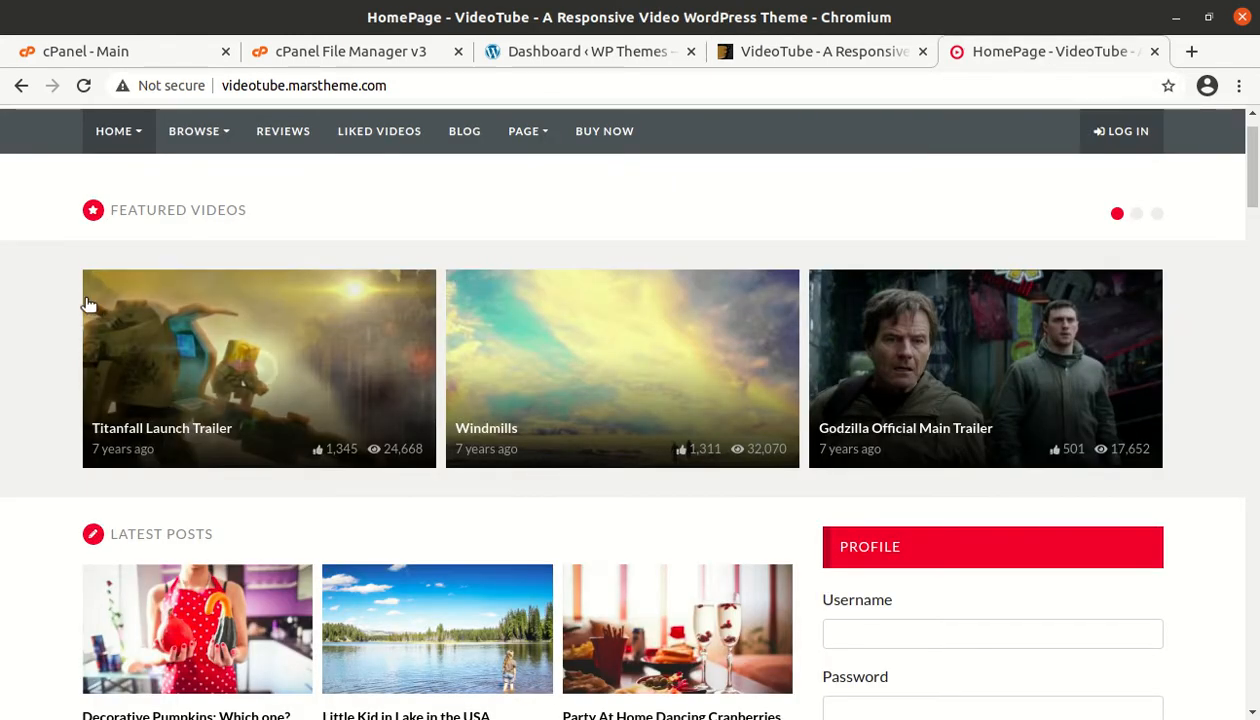
pyautogui.scroll(1, 26, 416)
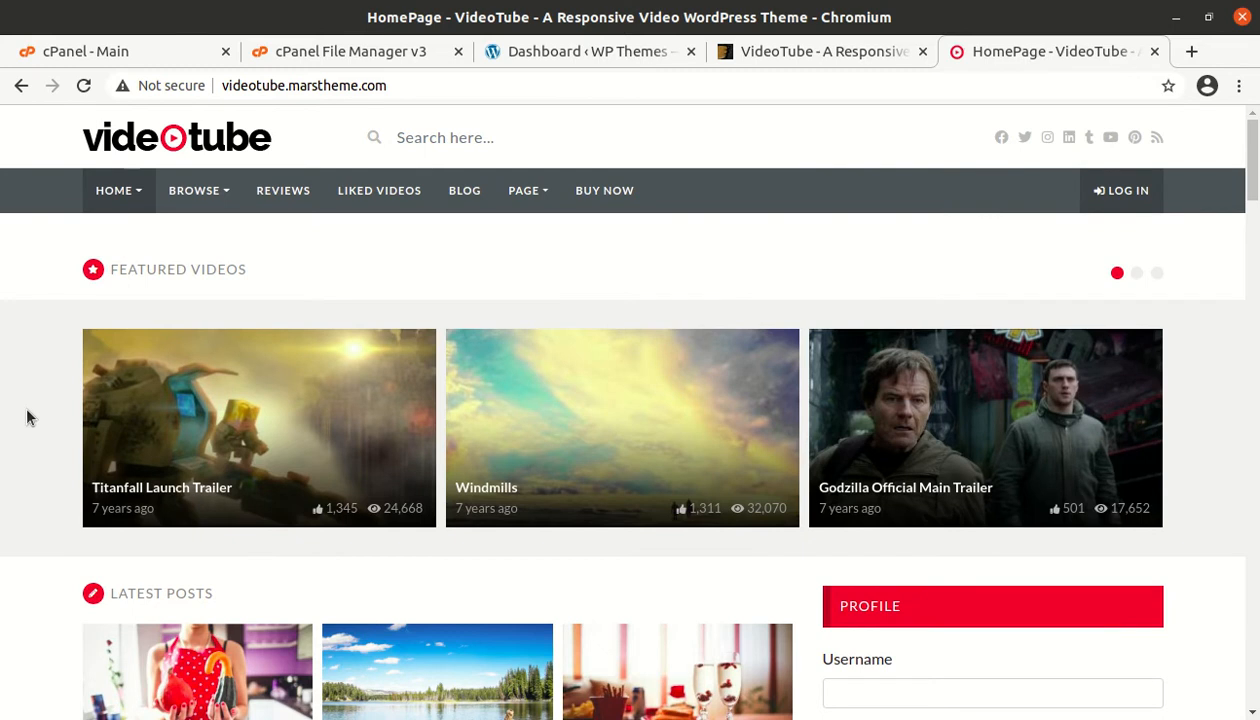
pyautogui.scroll(-1, 28, 418)
pyautogui.click(260, 378)
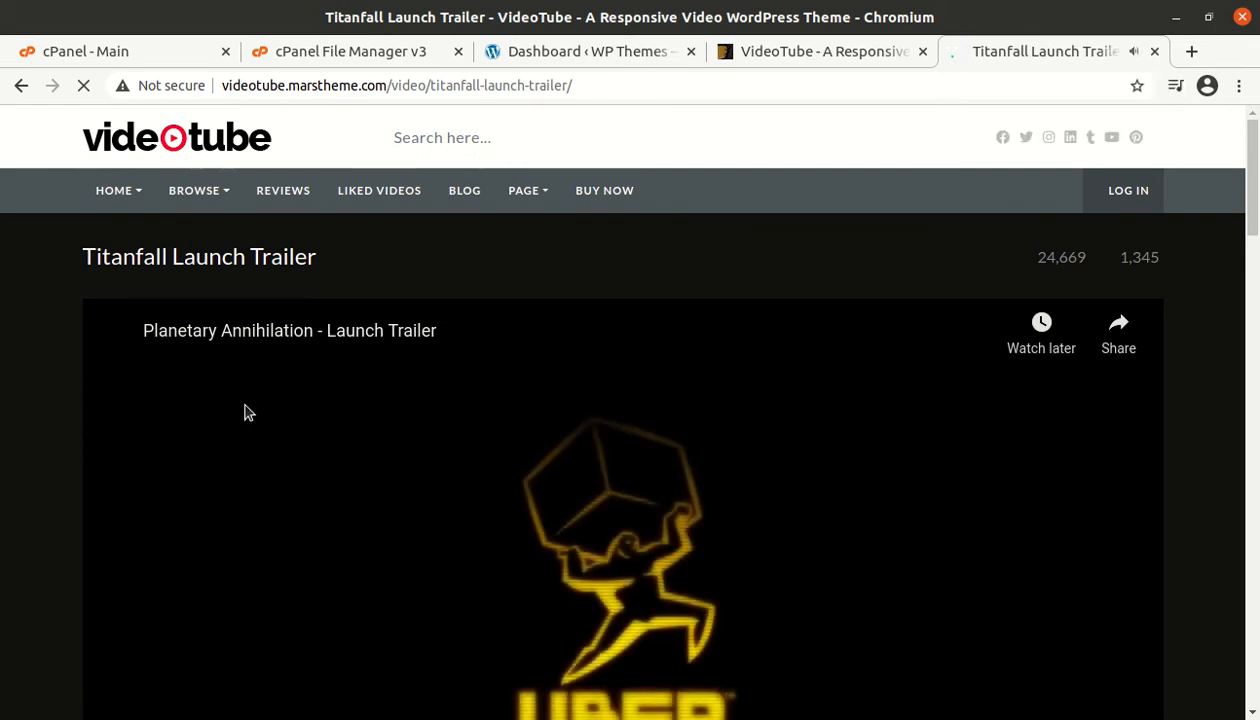
# Step: Examine the video page's player, comment, share and like options, description and sidebar
pyautogui.scroll(-2, 172, 430)
pyautogui.scroll(-2, 172, 430)
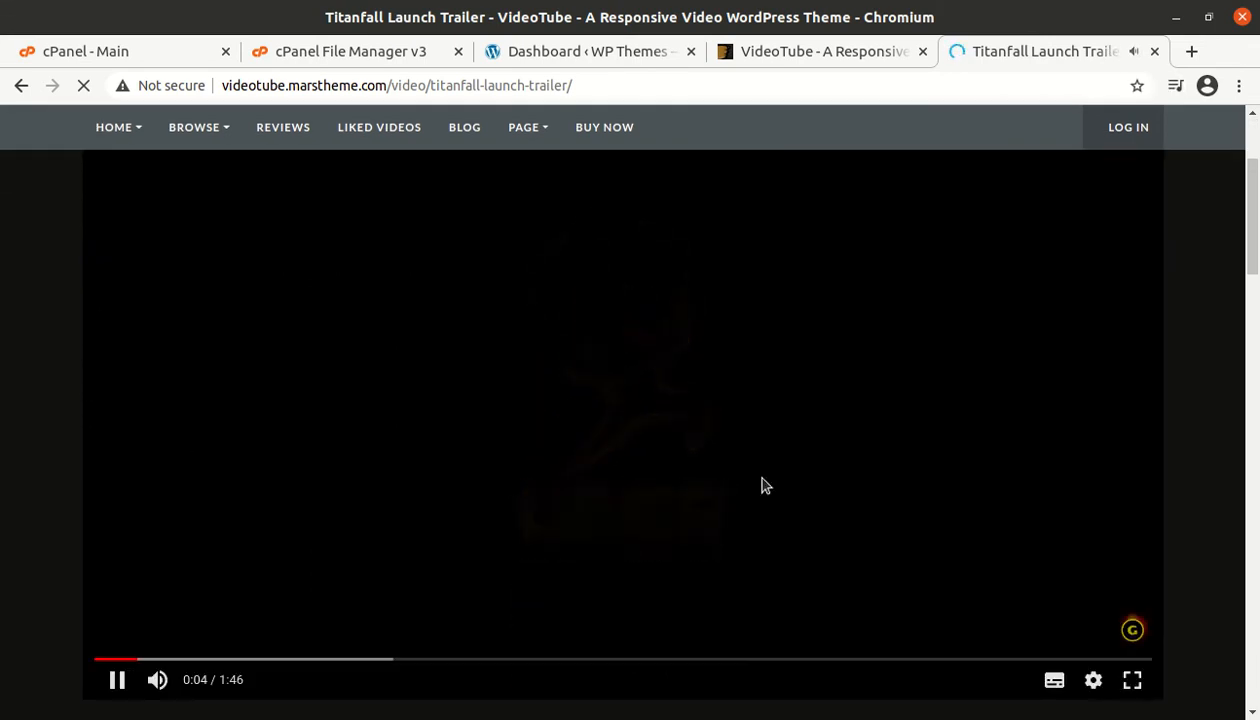
pyautogui.scroll(-2, 1087, 470)
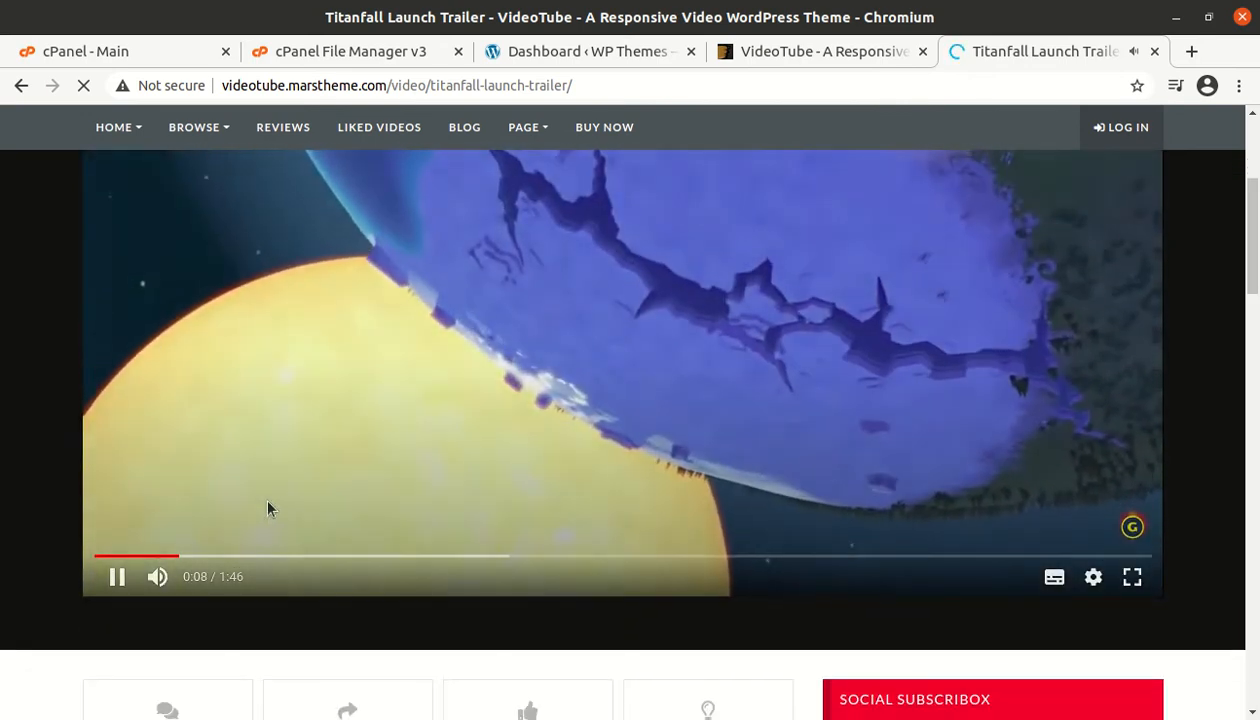
pyautogui.scroll(2, 262, 513)
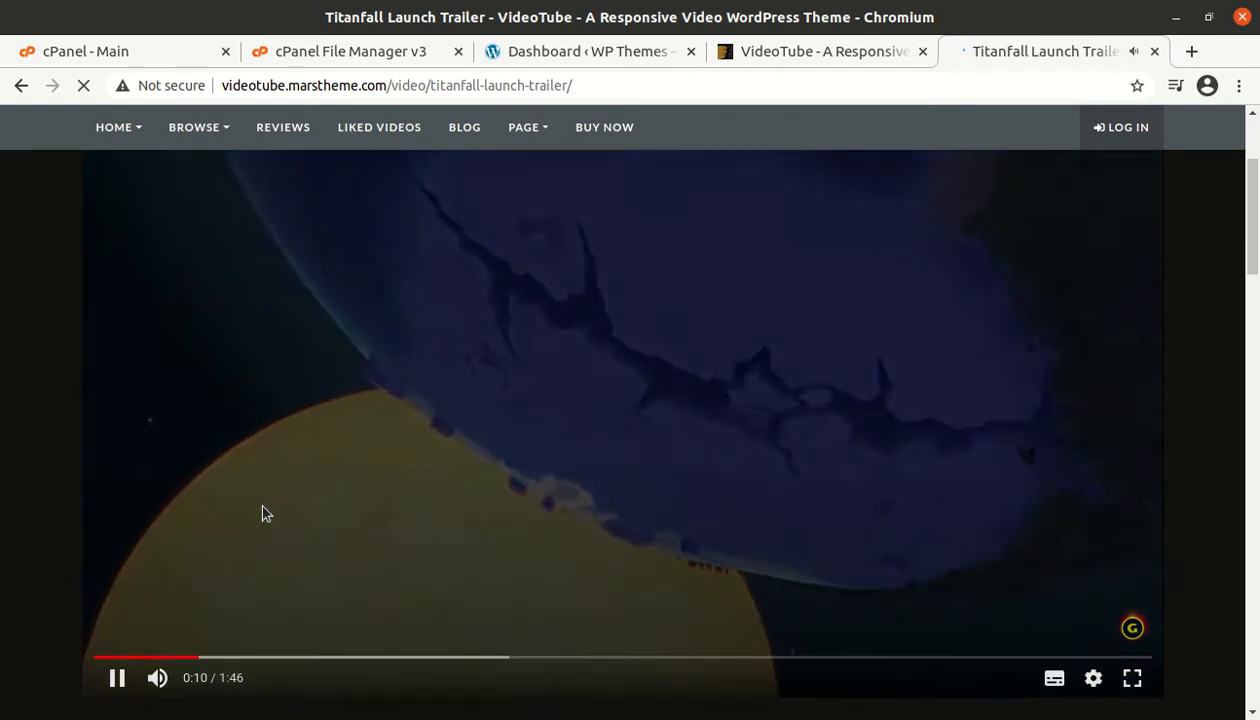
pyautogui.scroll(-4, 262, 513)
pyautogui.scroll(-2, 262, 513)
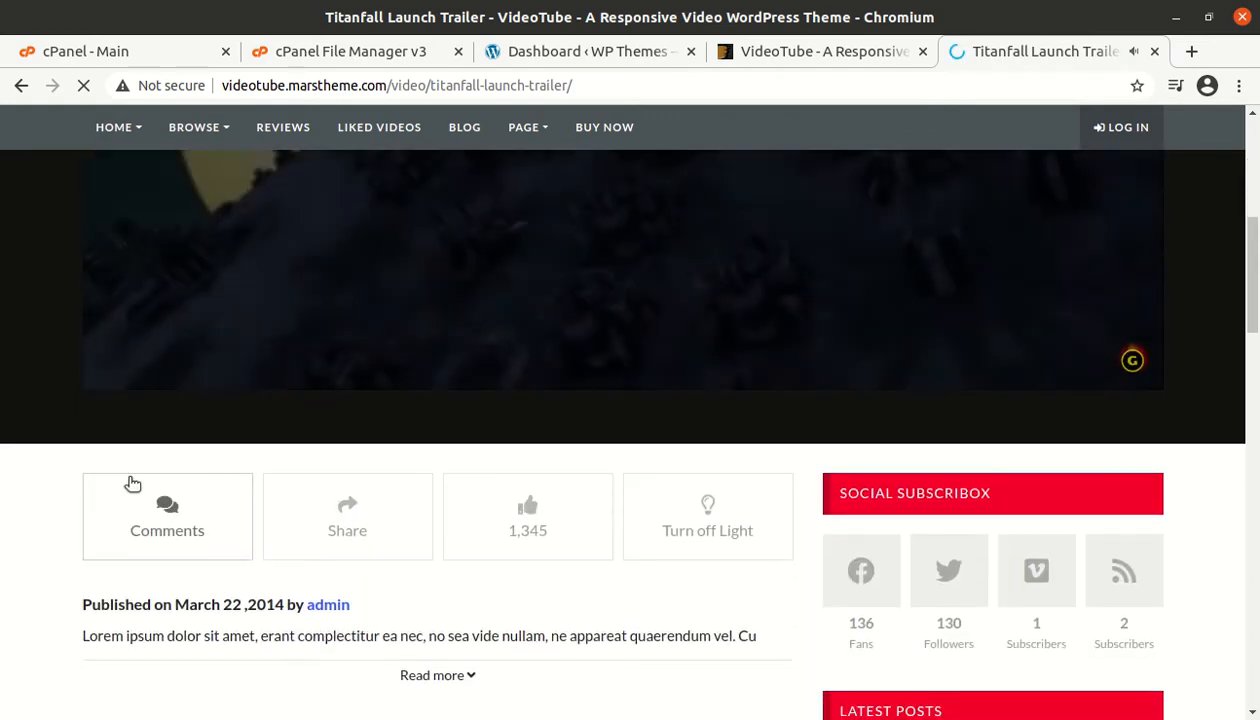
pyautogui.scroll(5, 39, 510)
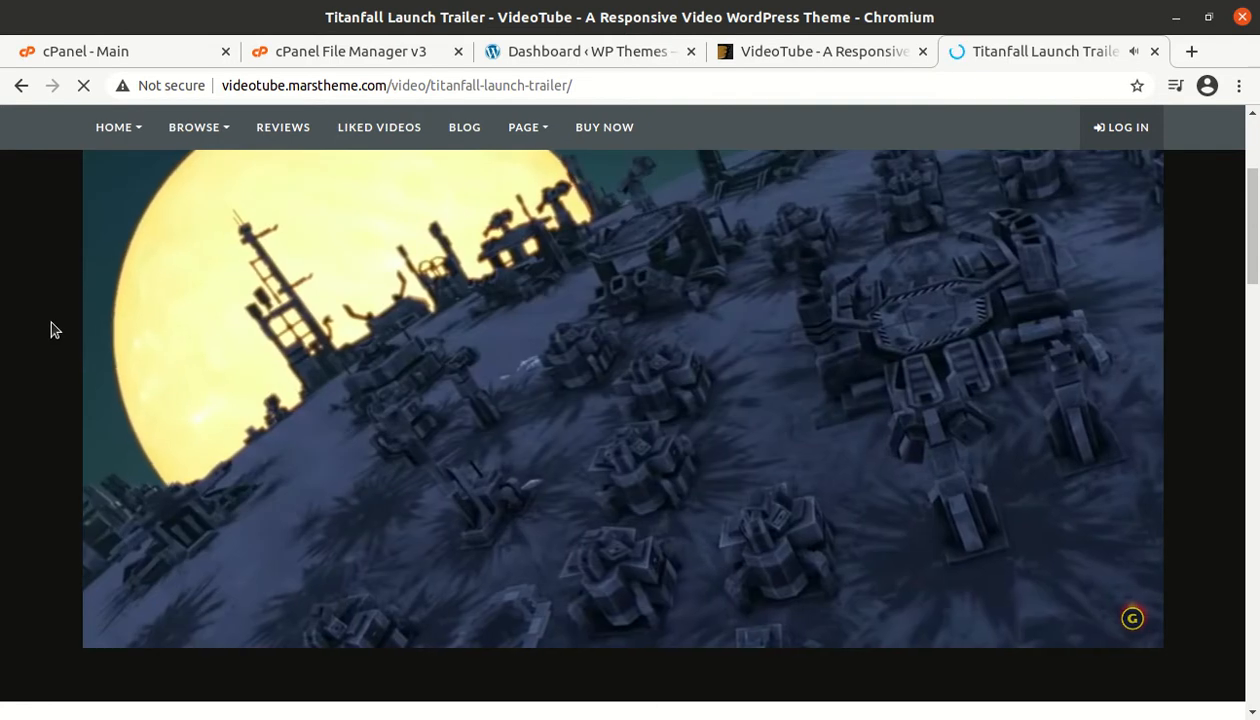
pyautogui.scroll(2, 51, 325)
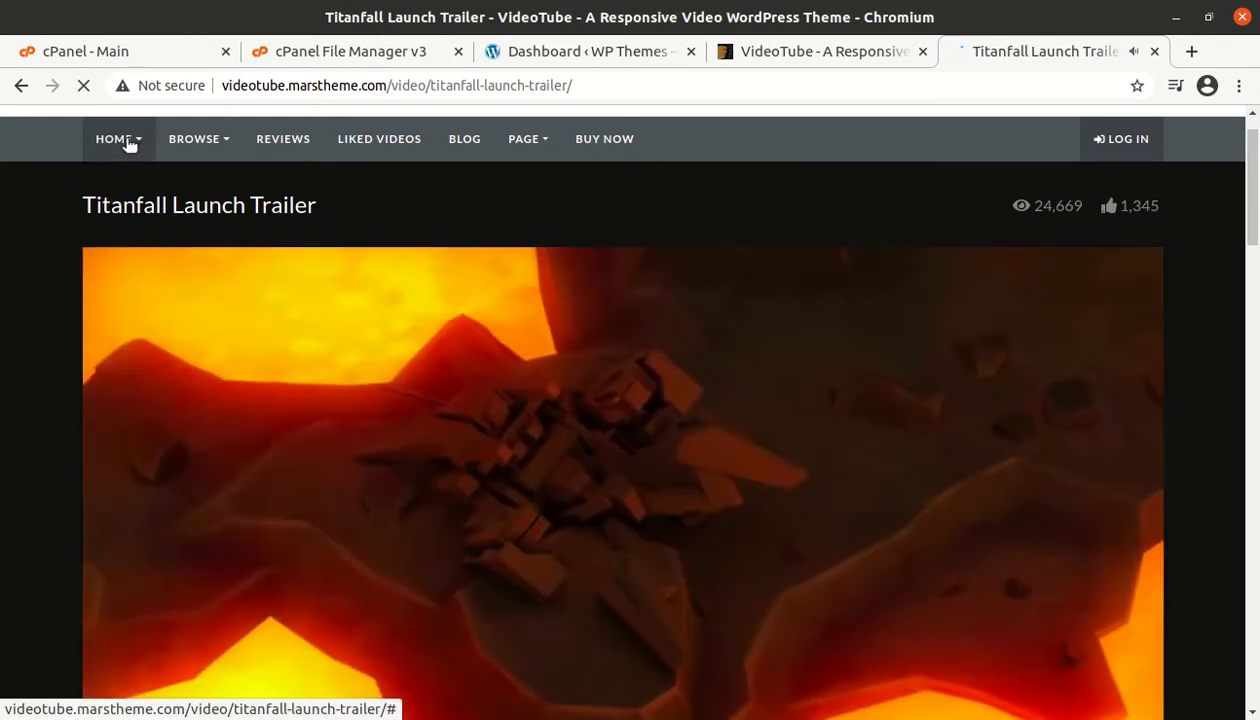
# Step: Open the demo's "V1 – 2 Columns – Left Sidebar" homepage layout and look over it
pyautogui.click(128, 143)
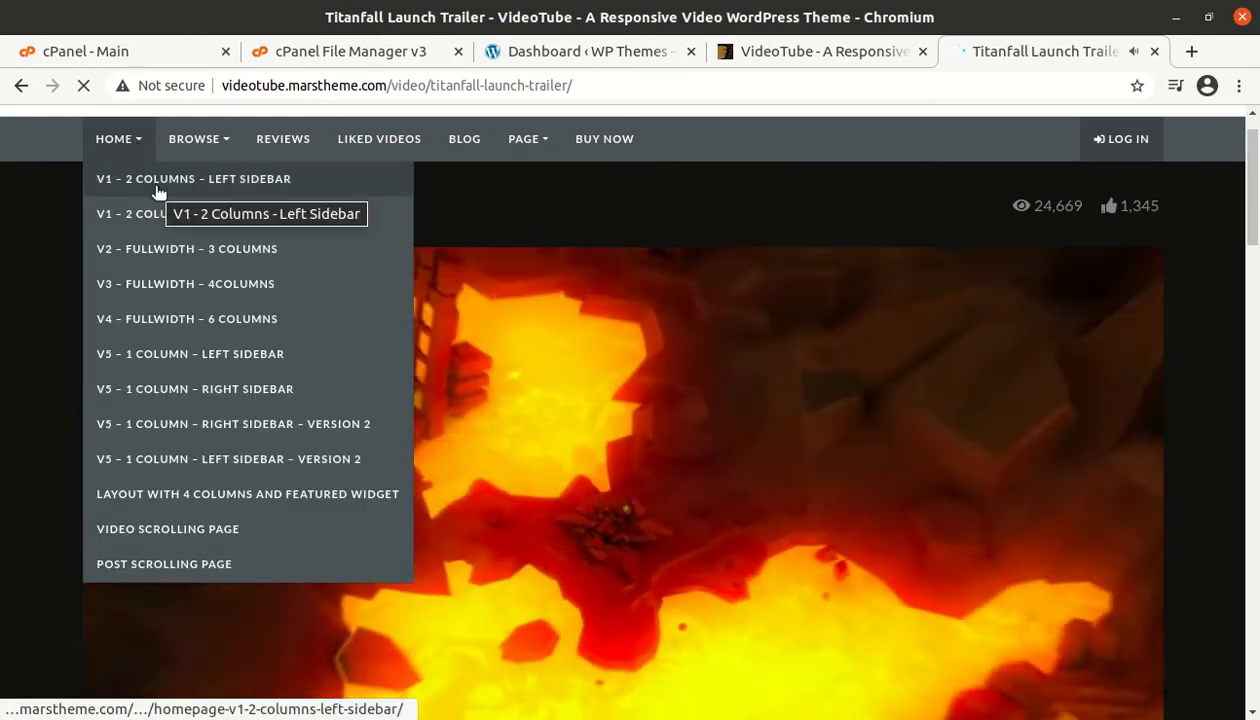
pyautogui.click(157, 190)
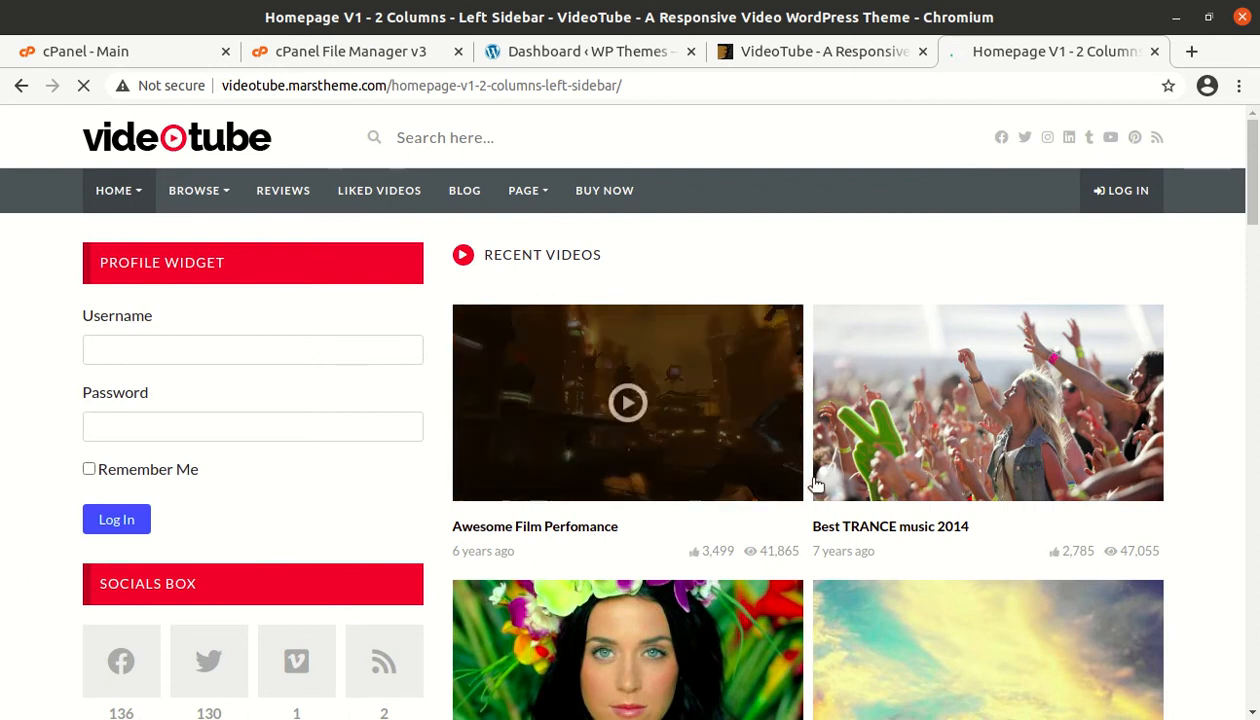
pyautogui.scroll(-6, 292, 392)
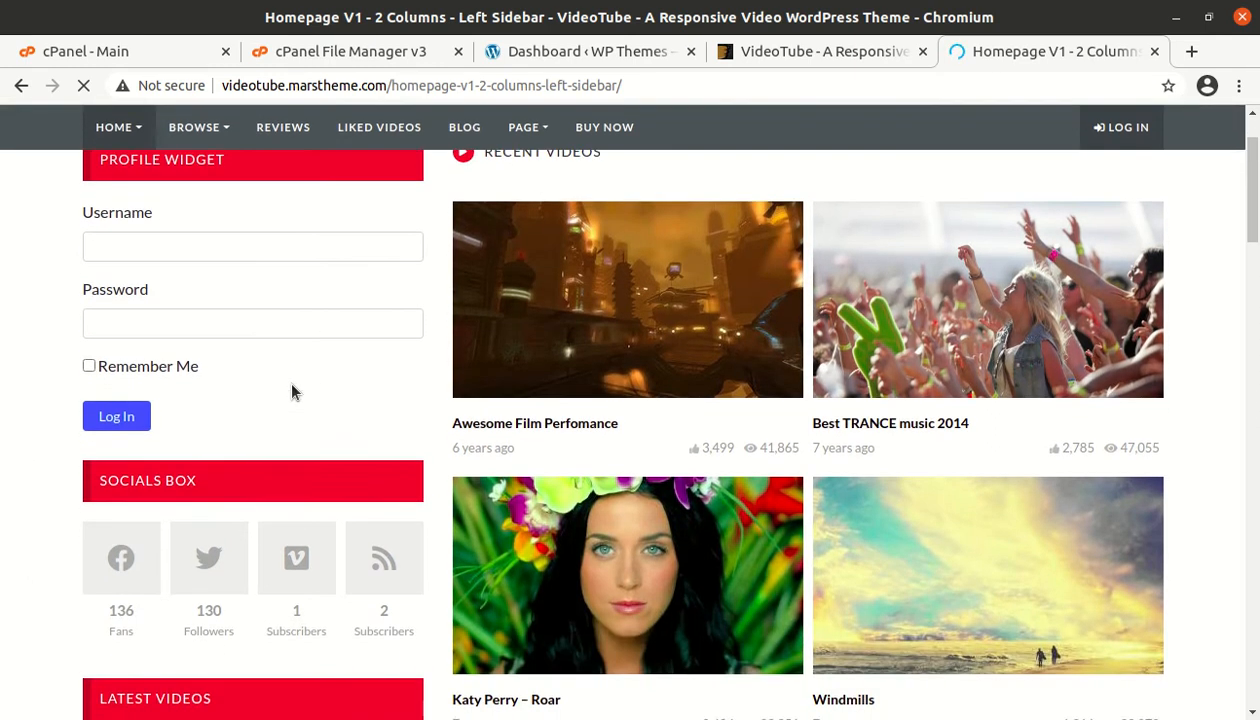
pyautogui.scroll(6, 292, 392)
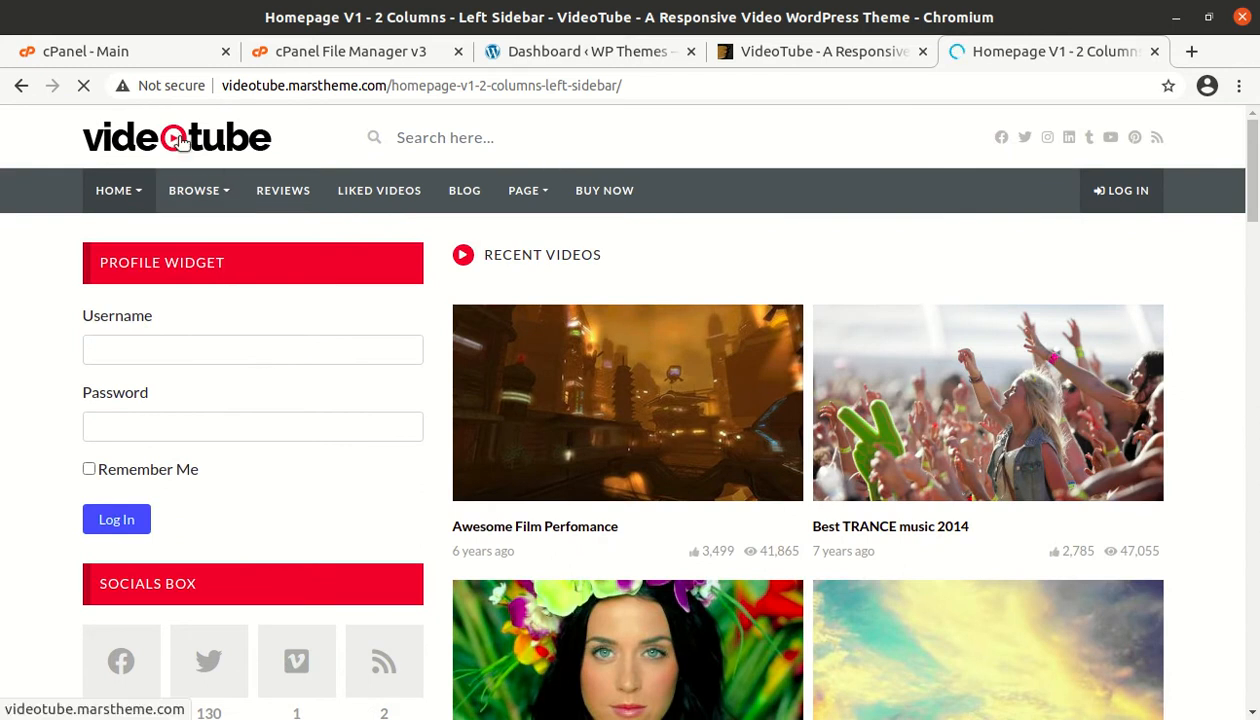
# Step: Return to the demo's main homepage and look through its reviews, latest videos and most viewed videos sections
pyautogui.click(181, 141)
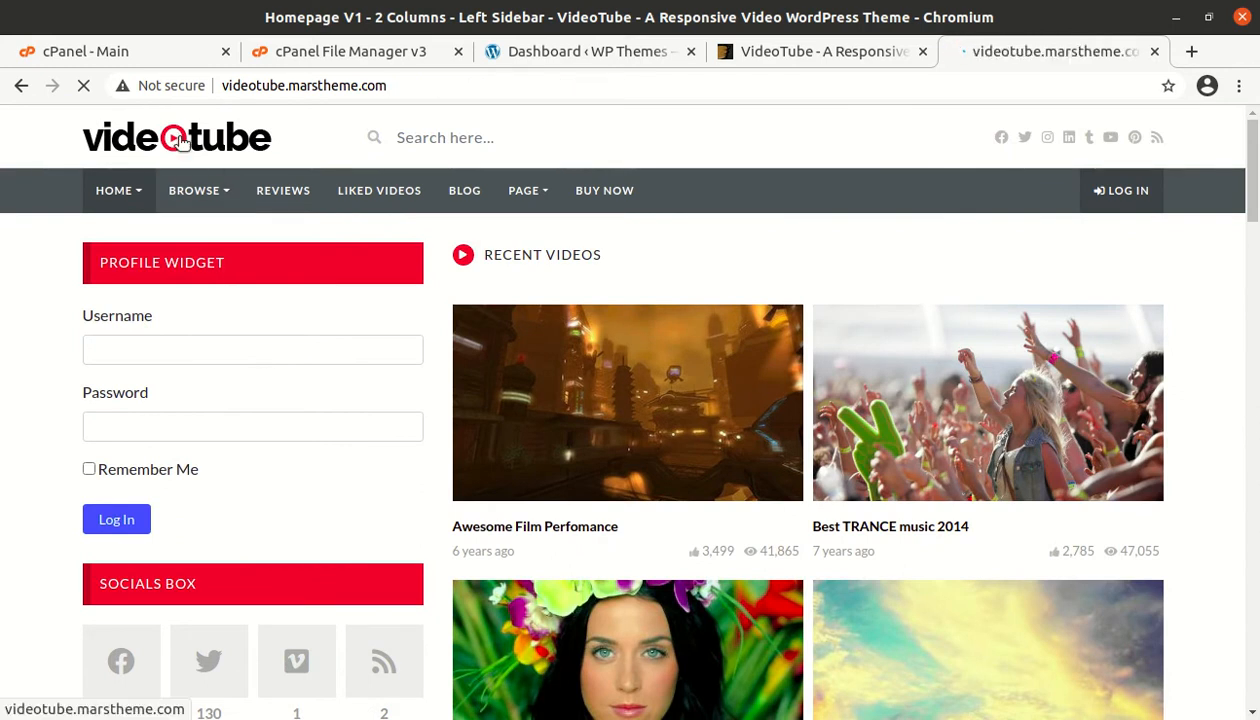
pyautogui.scroll(-5, 1069, 512)
pyautogui.scroll(-1, 1064, 508)
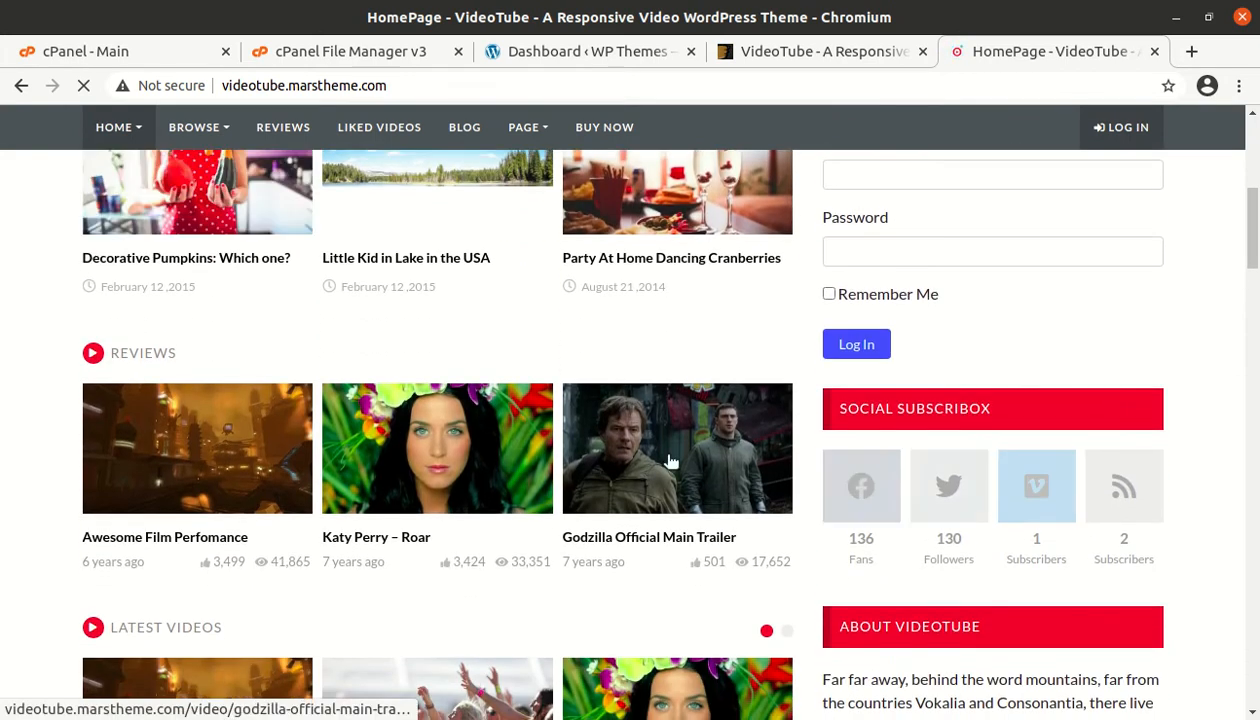
pyautogui.scroll(-3, 453, 458)
pyautogui.scroll(-4, 801, 509)
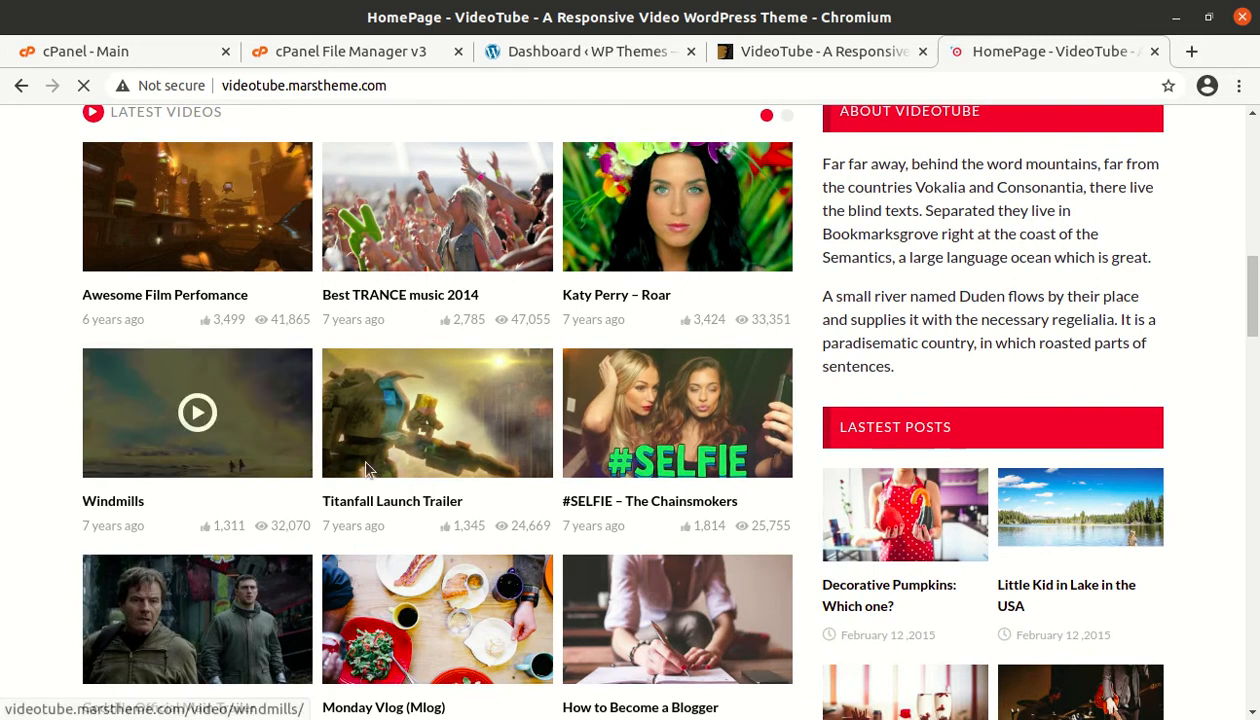
pyautogui.scroll(-4, 301, 444)
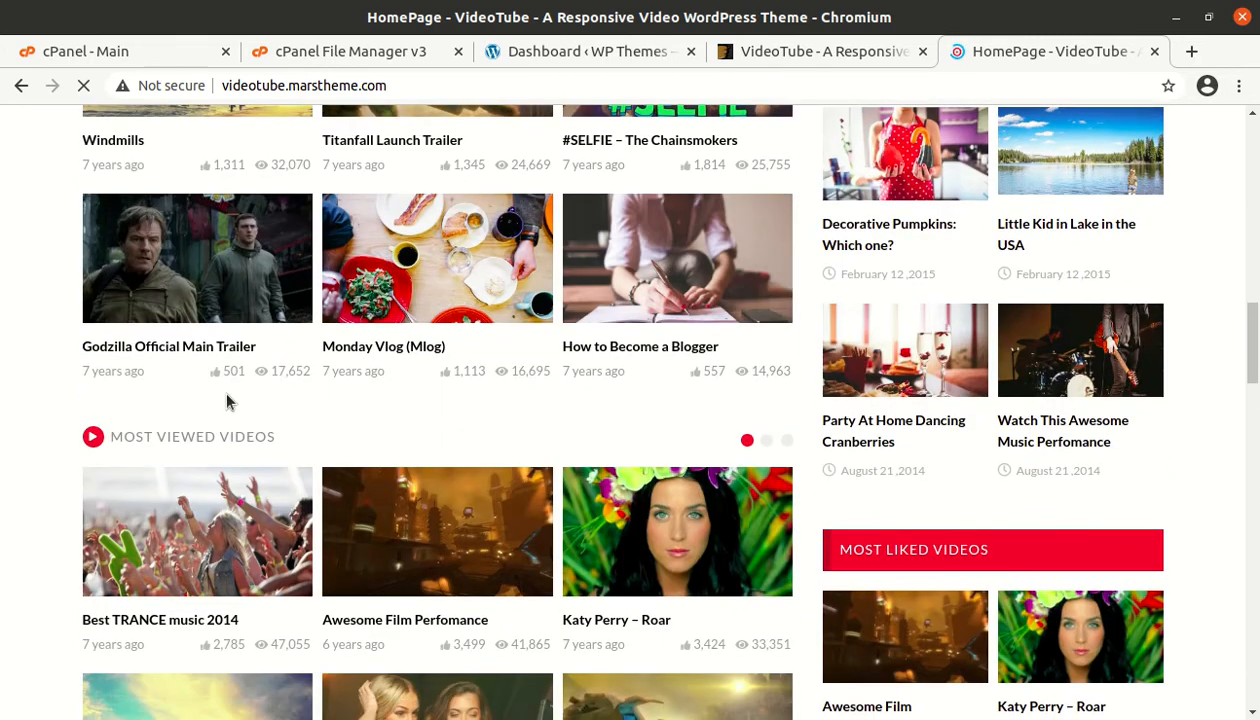
# Step: Return to the theme's ThemeForest page and highlight the author's name and the Elite Author label
pyautogui.click(802, 52)
pyautogui.scroll(1, 967, 460)
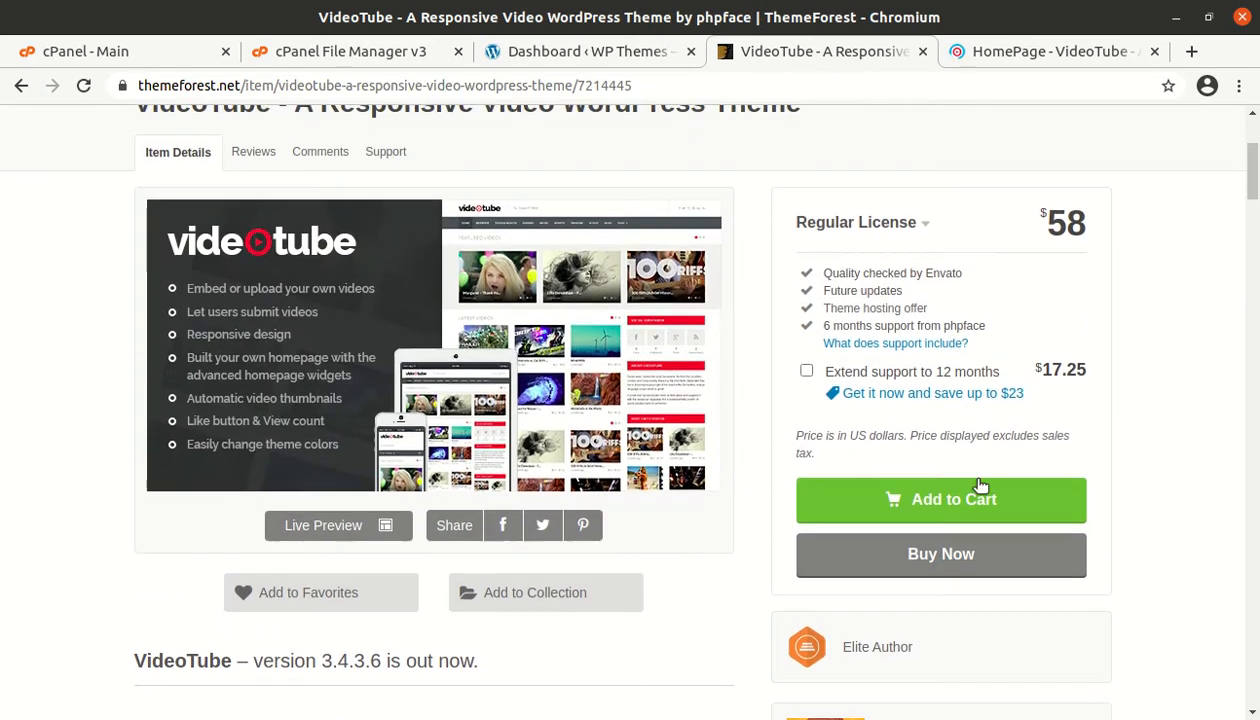
pyautogui.scroll(-3, 979, 490)
pyautogui.moveTo(969, 483); pyautogui.dragTo(878, 482)
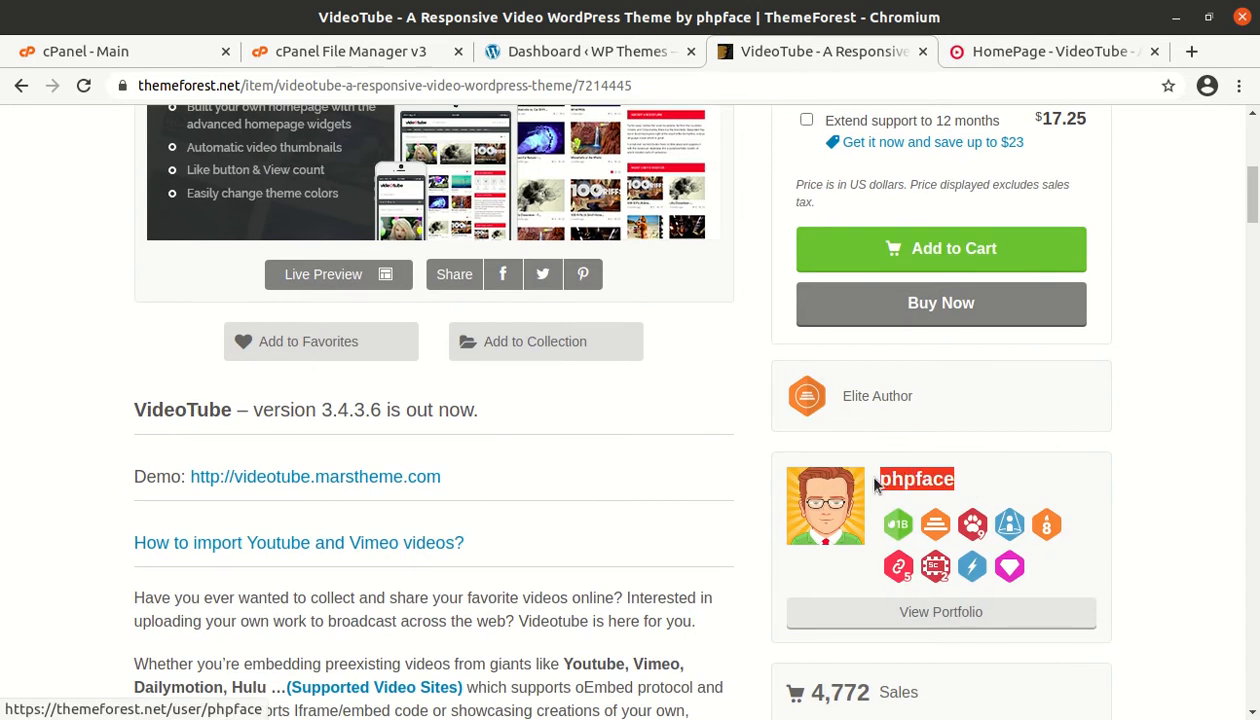
pyautogui.moveTo(930, 401); pyautogui.dragTo(834, 394)
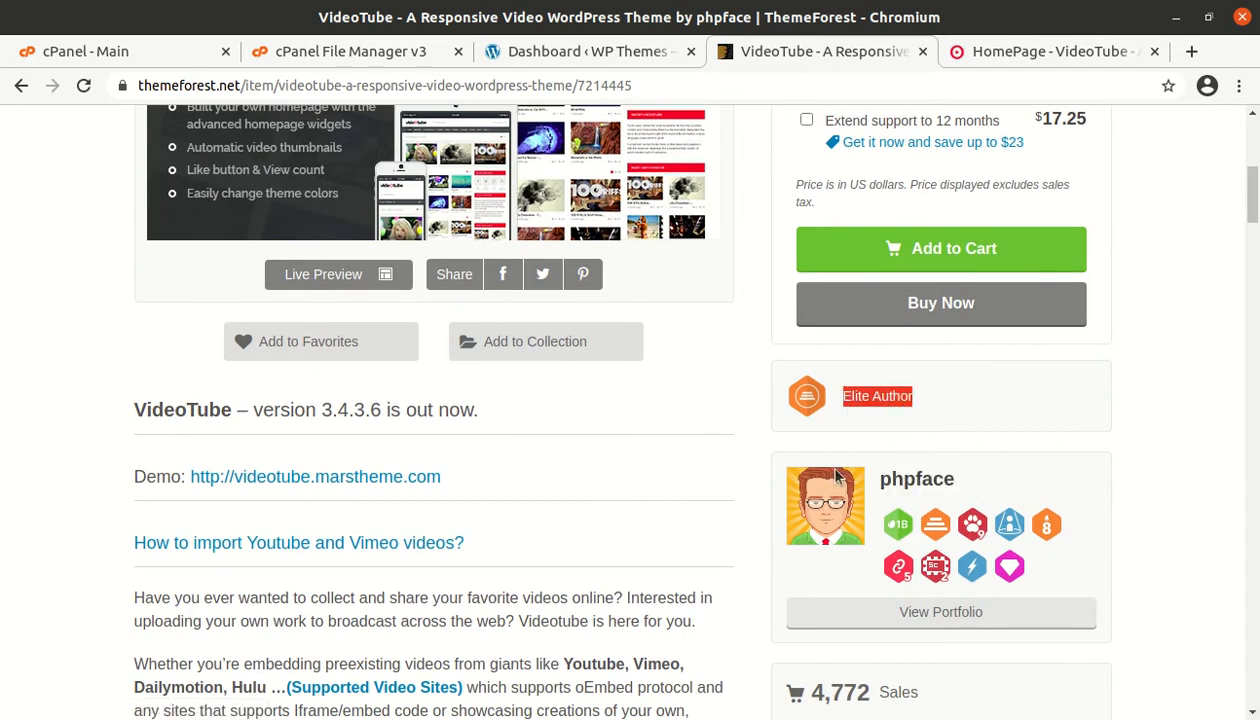
pyautogui.scroll(5, 530, 510)
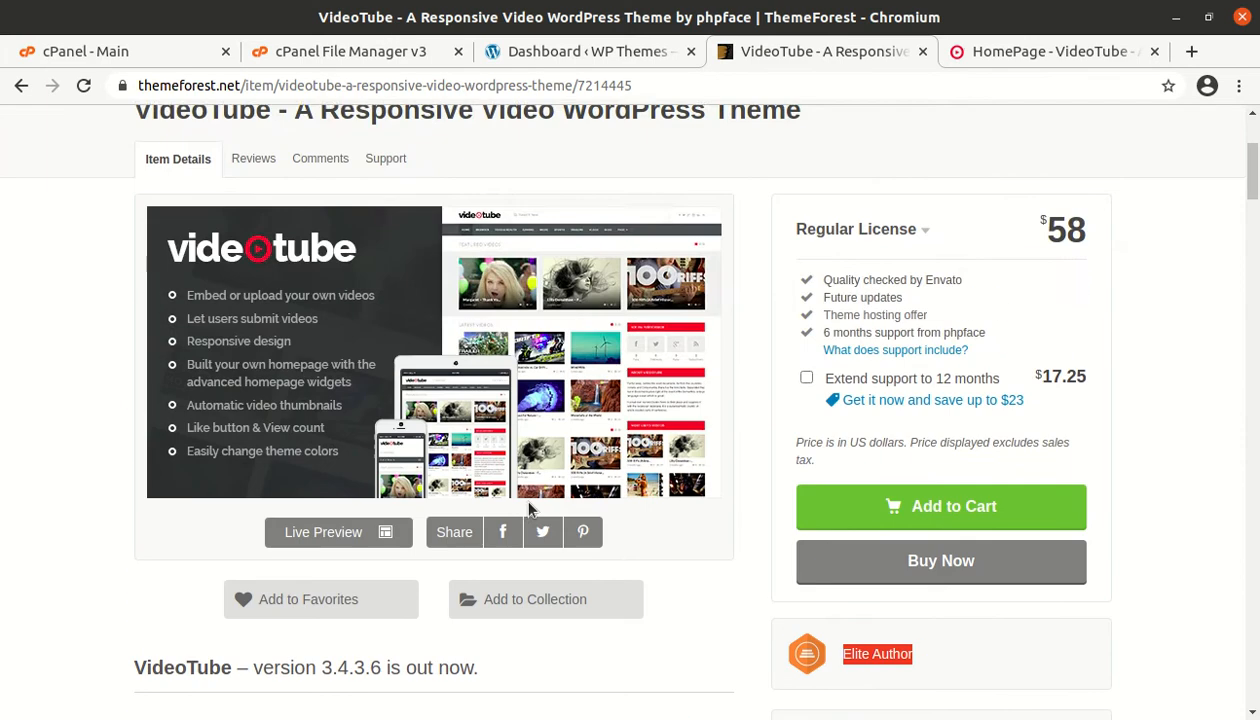
pyautogui.scroll(1, 531, 508)
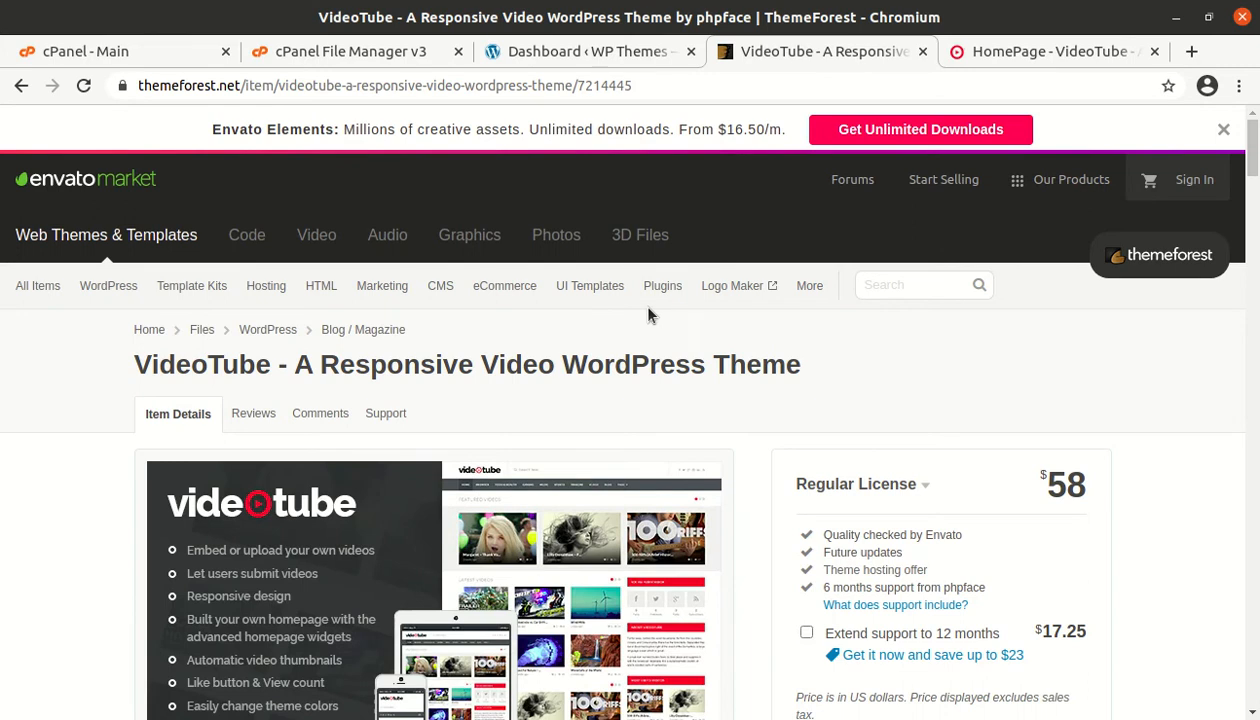
# Step: Switch to the WordPress dashboard and visit the WP Themes site's front page
pyautogui.click(519, 53)
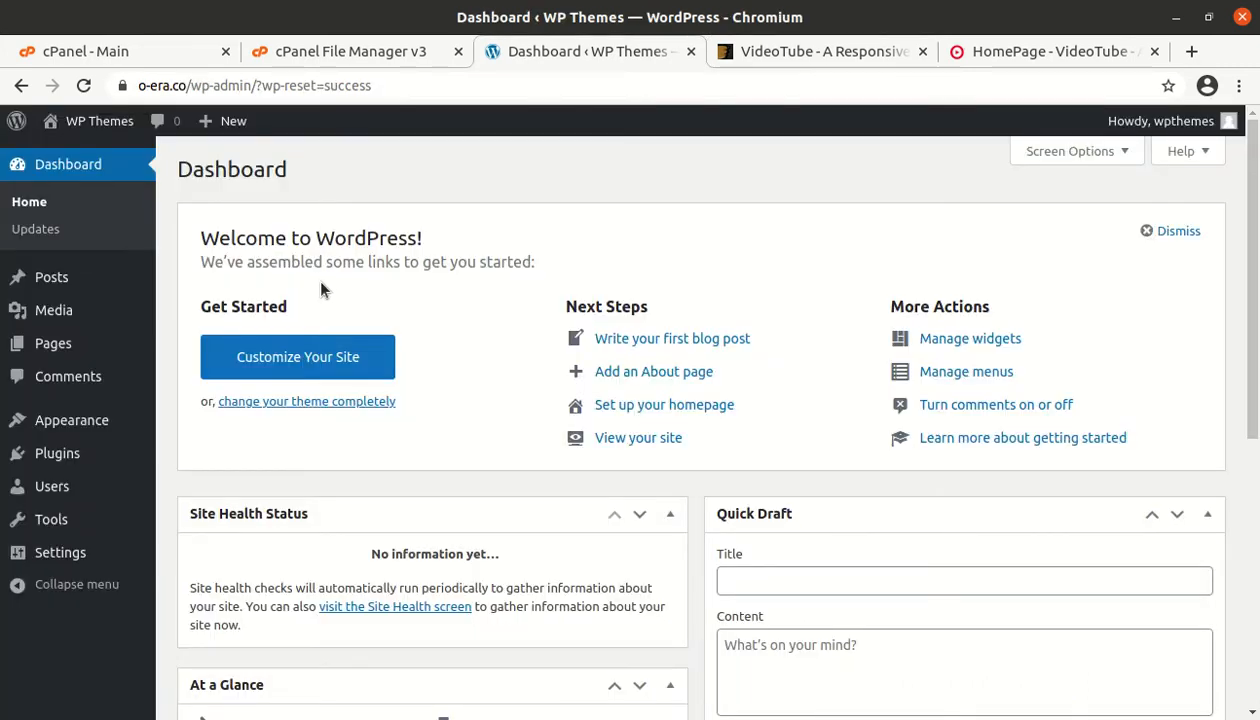
pyautogui.moveTo(100, 124)
pyautogui.click(82, 157)
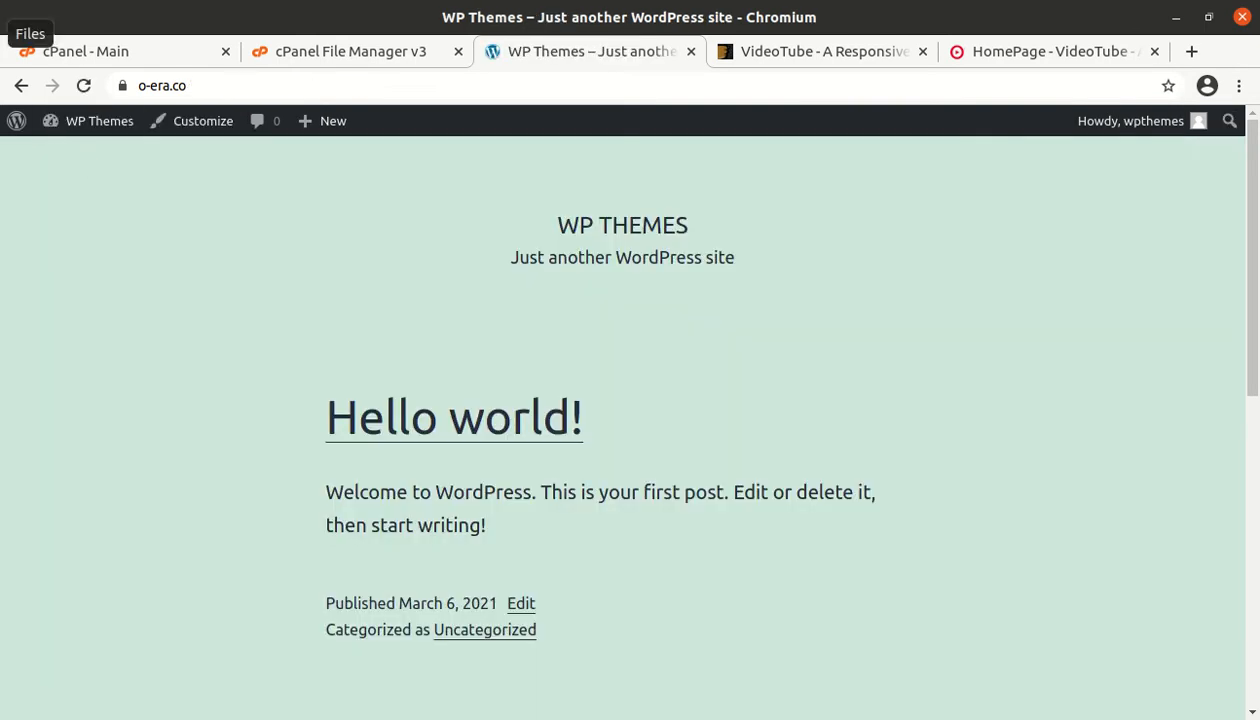
# Step: Switch to the Files app, open the videotube folder in Downloads and select its Documentation folder
pyautogui.click(1, 34)
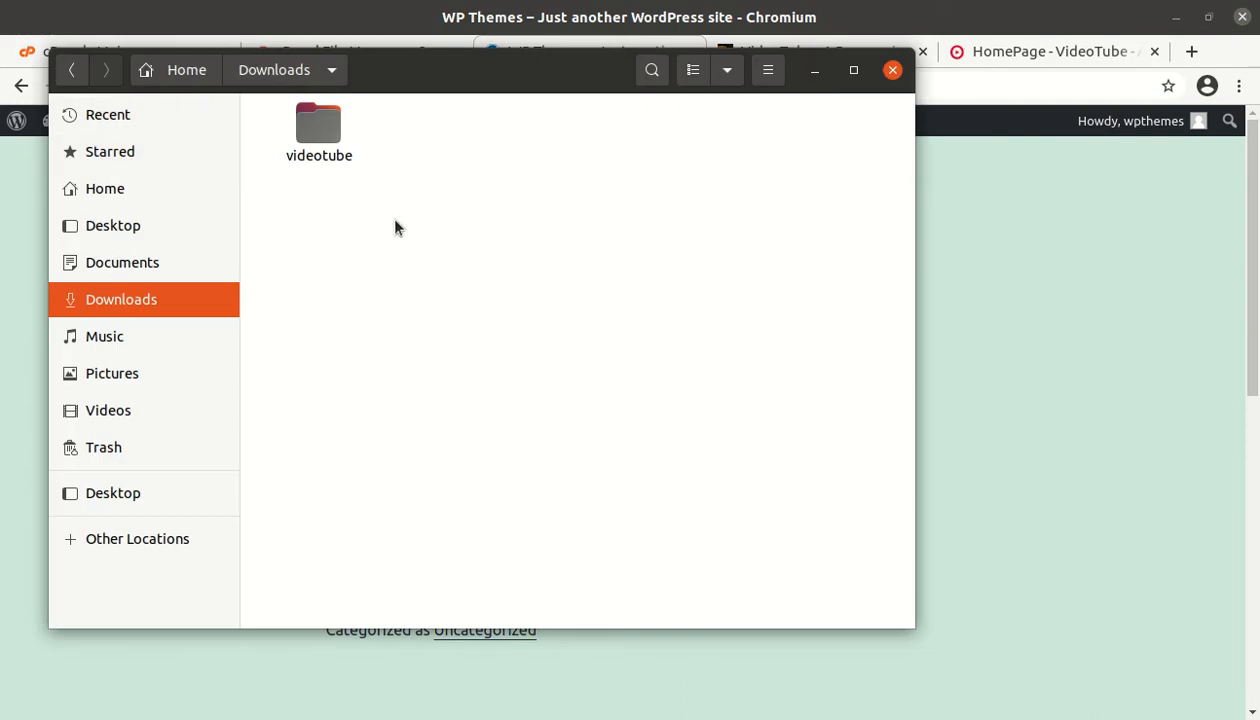
pyautogui.doubleClick(315, 127)
pyautogui.click(303, 127)
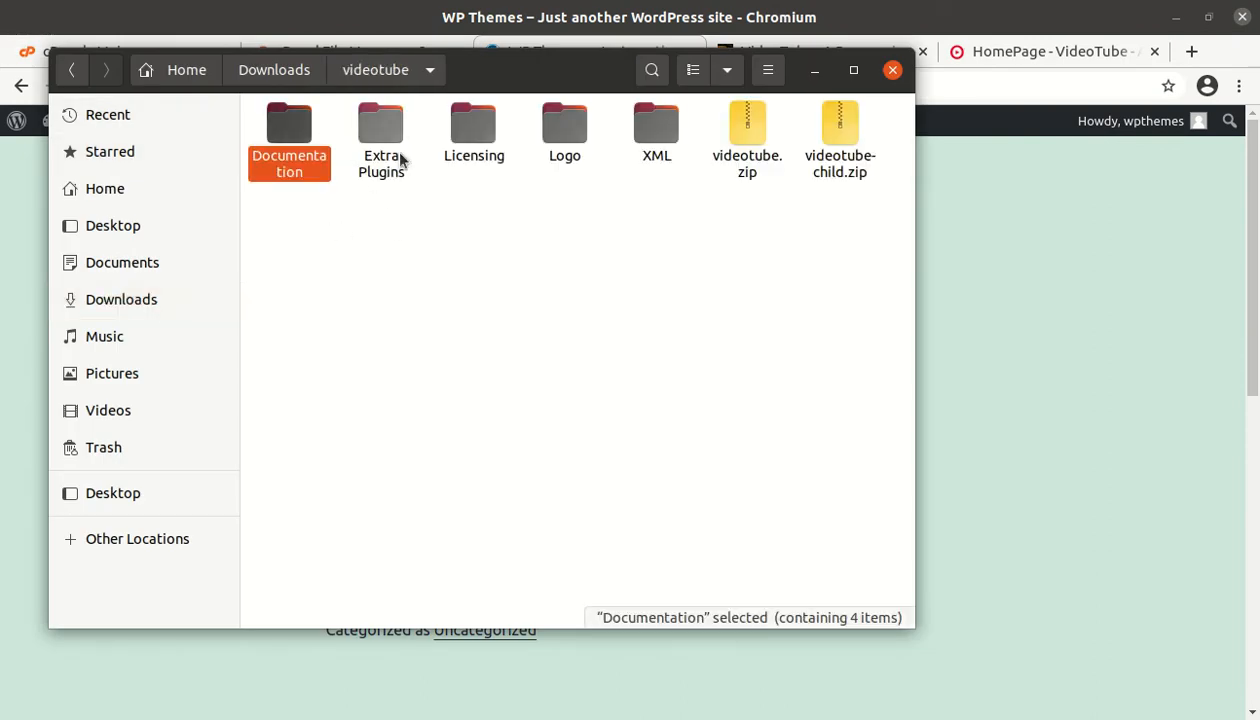
# Step: Open the Extra Plugins folder and go through its plugin archives from acf-gallery.zip to videotube-core.zip
pyautogui.doubleClick(391, 121)
pyautogui.click(280, 168)
pyautogui.click(365, 170)
pyautogui.click(485, 178)
pyautogui.click(599, 178)
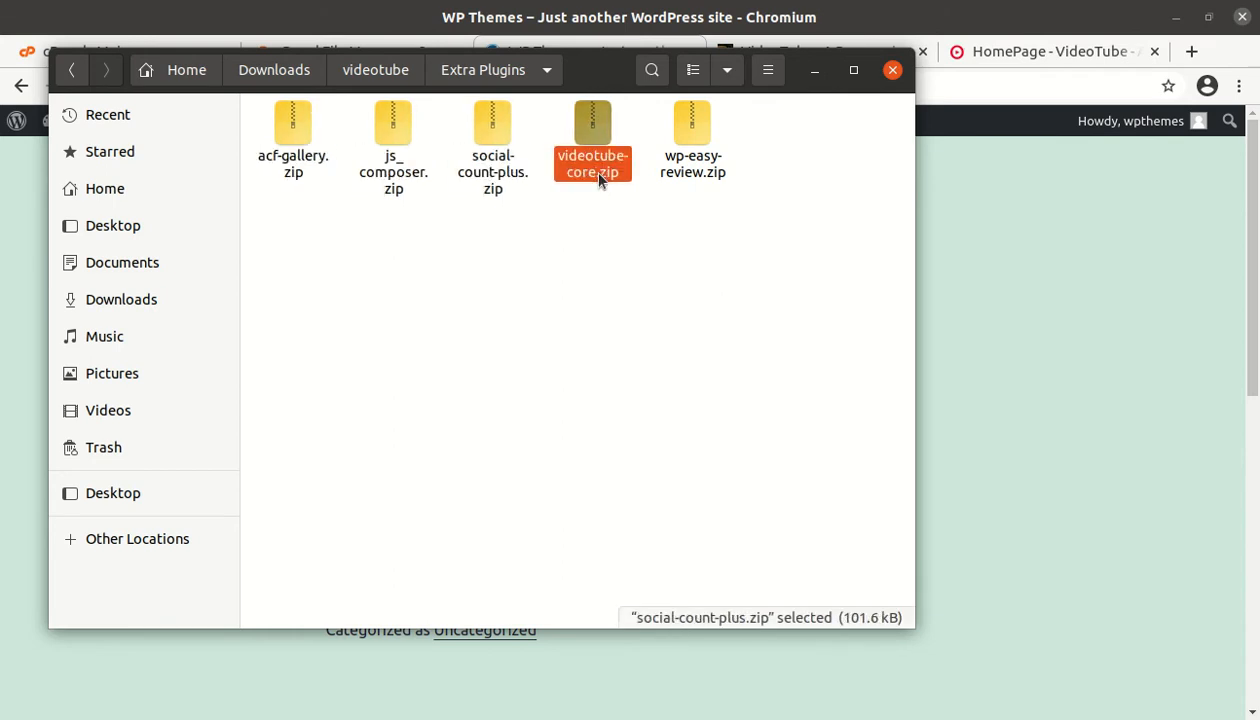
# Step: Finish the plugin archives with wp-easy-review.zip, and view the contents of the Logo folder inside videotube
pyautogui.click(695, 178)
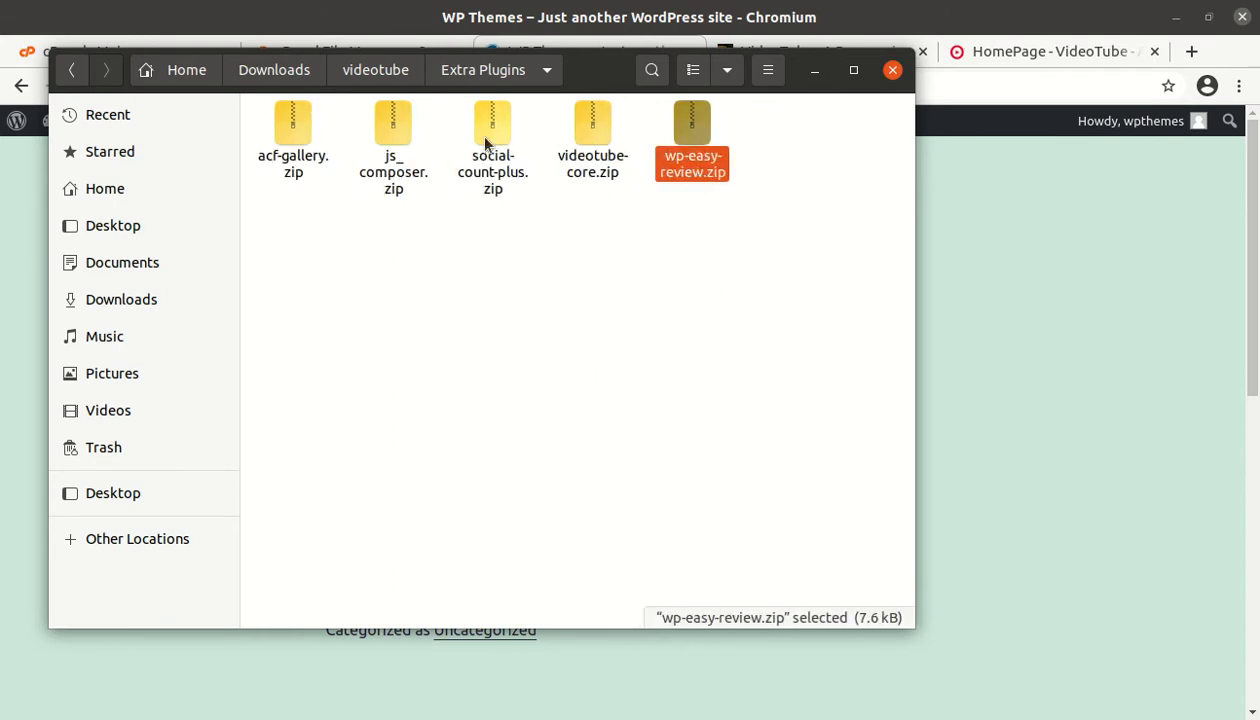
pyautogui.click(376, 72)
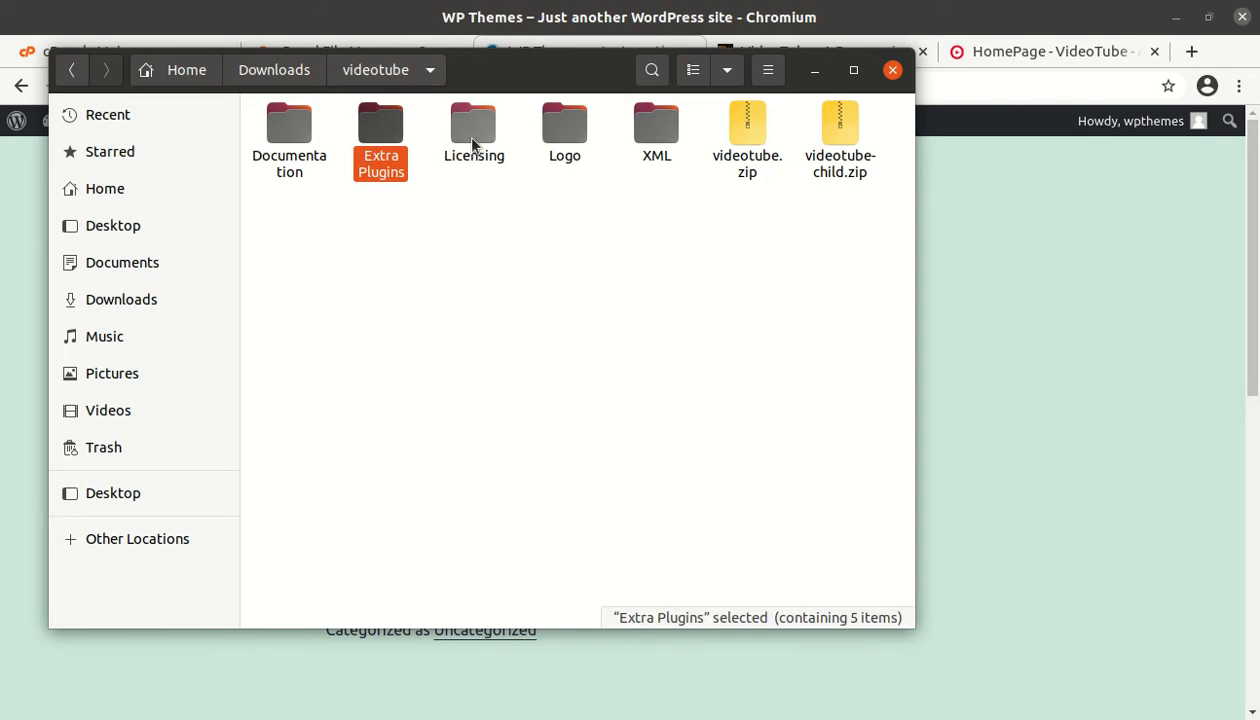
pyautogui.click(473, 146)
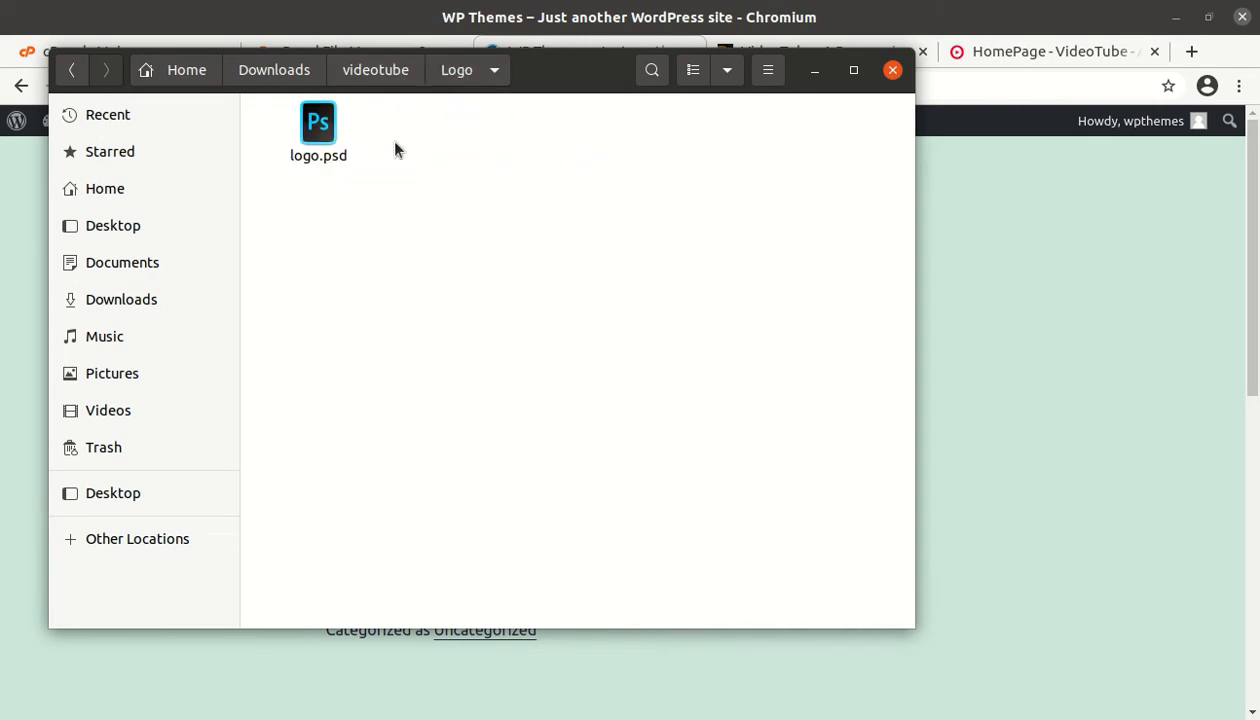
pyautogui.click(370, 72)
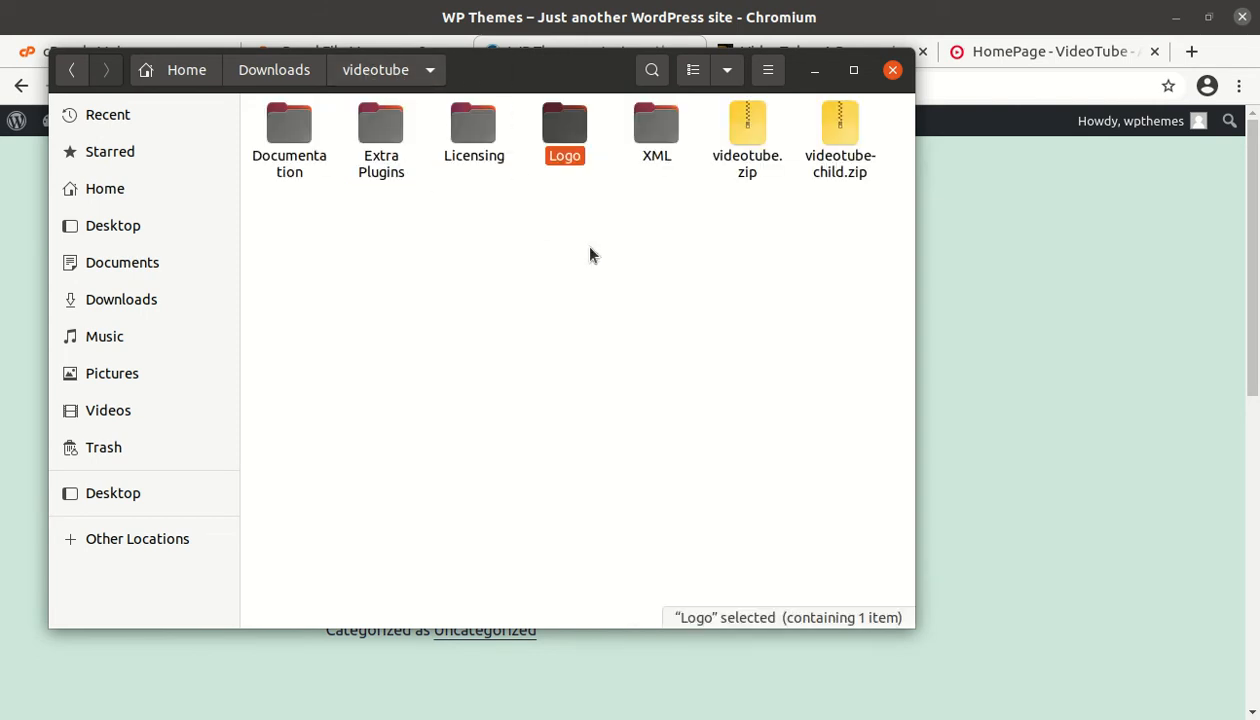
# Step: View the XML folder's contents, point out videotube.zip and videotube-child.zip in the videotube folder, and put the file window away
pyautogui.doubleClick(655, 135)
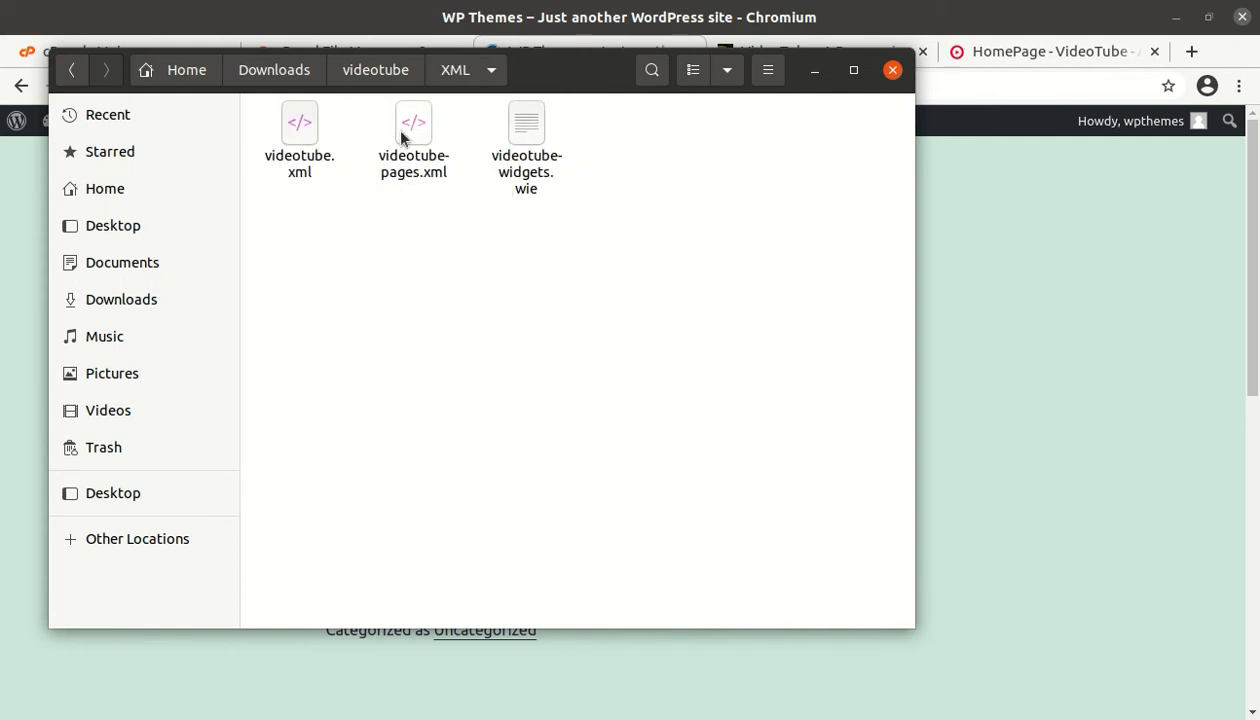
pyautogui.click(369, 72)
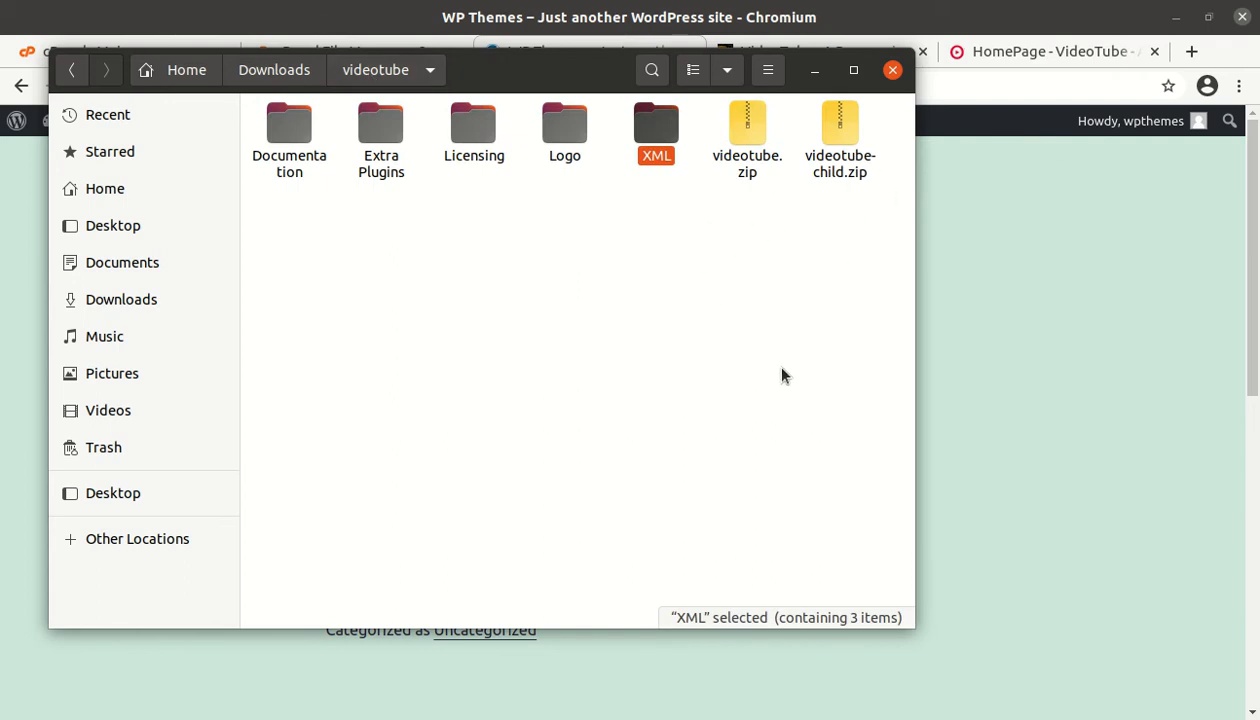
pyautogui.click(754, 169)
pyautogui.click(845, 169)
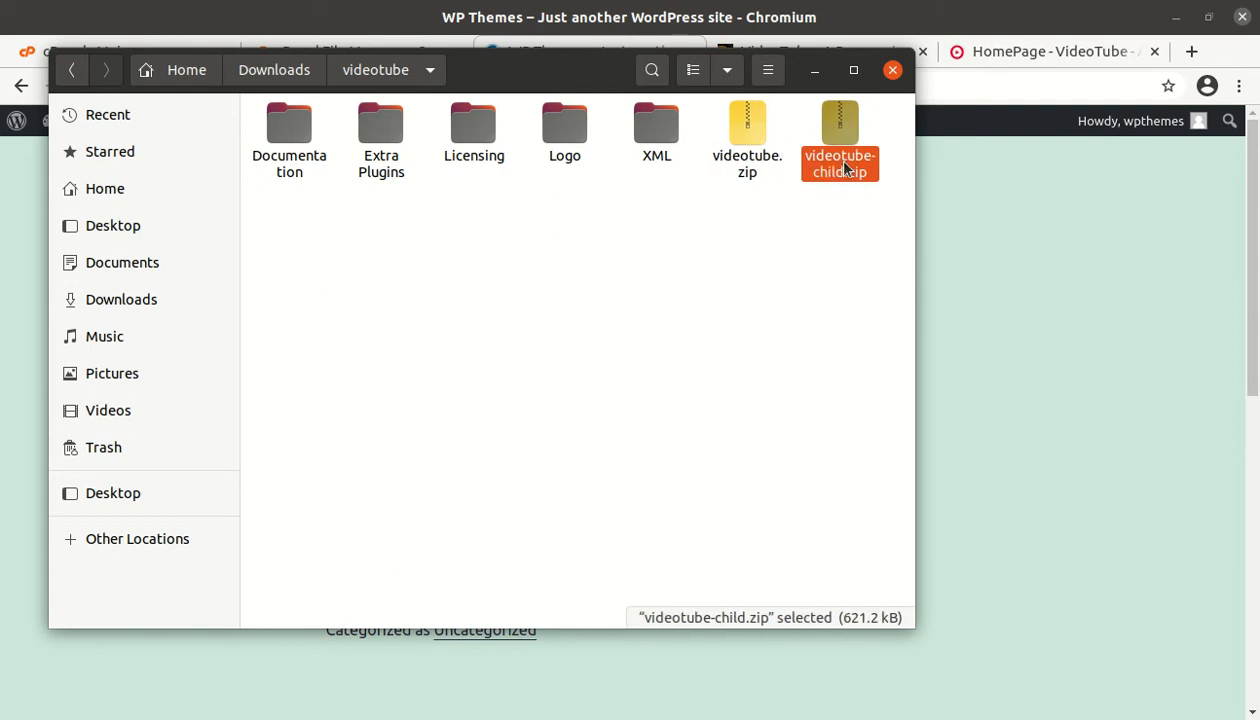
pyautogui.click(816, 72)
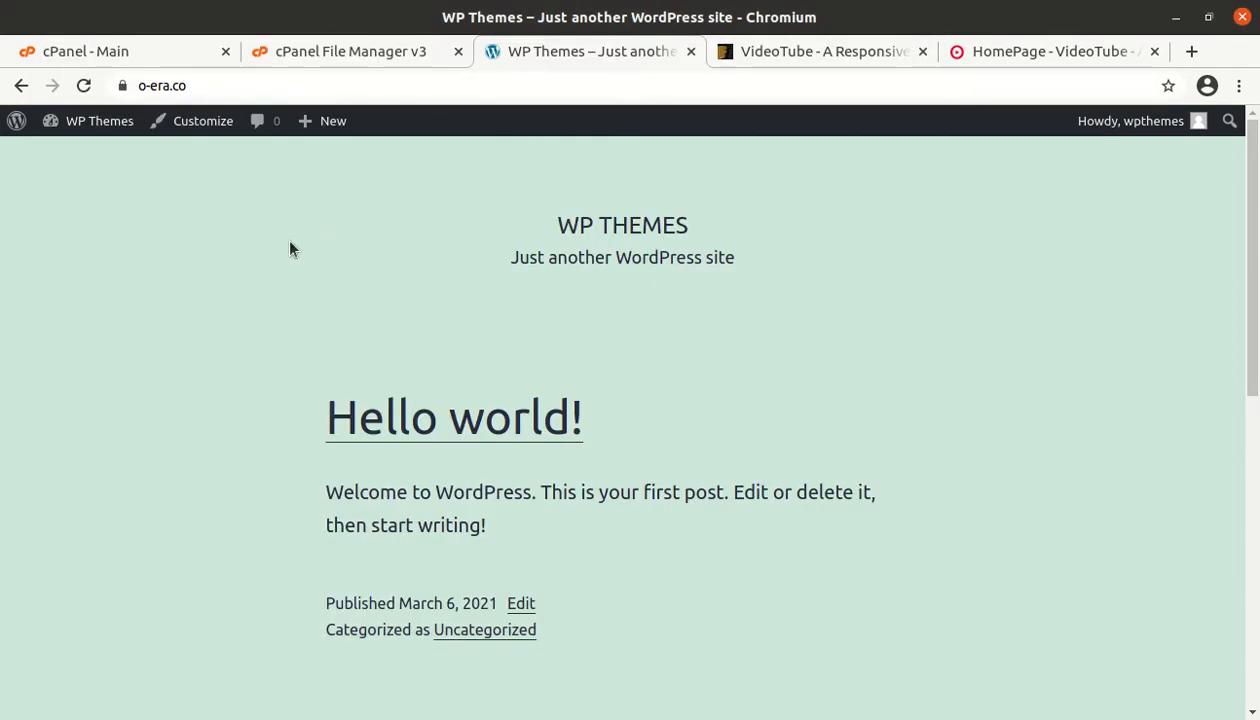
# Step: Go to the WordPress site's Themes page and open the upload form for adding a new theme
pyautogui.moveTo(88, 121)
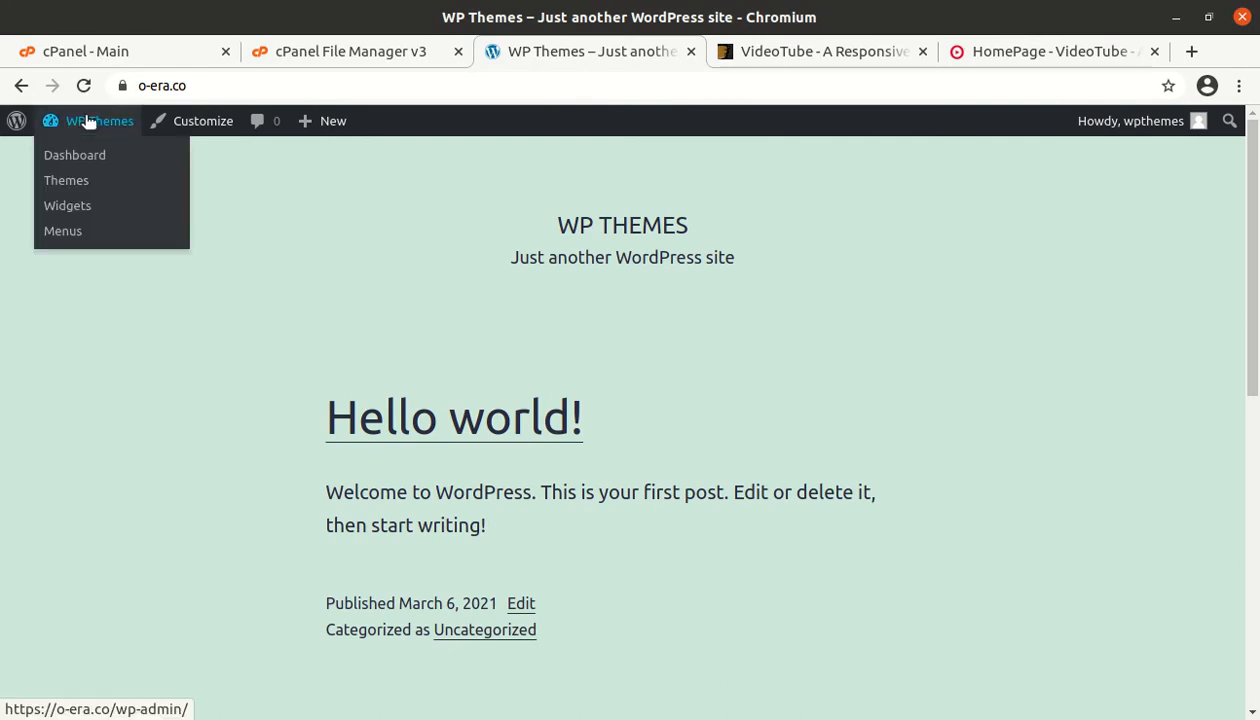
pyautogui.click(75, 182)
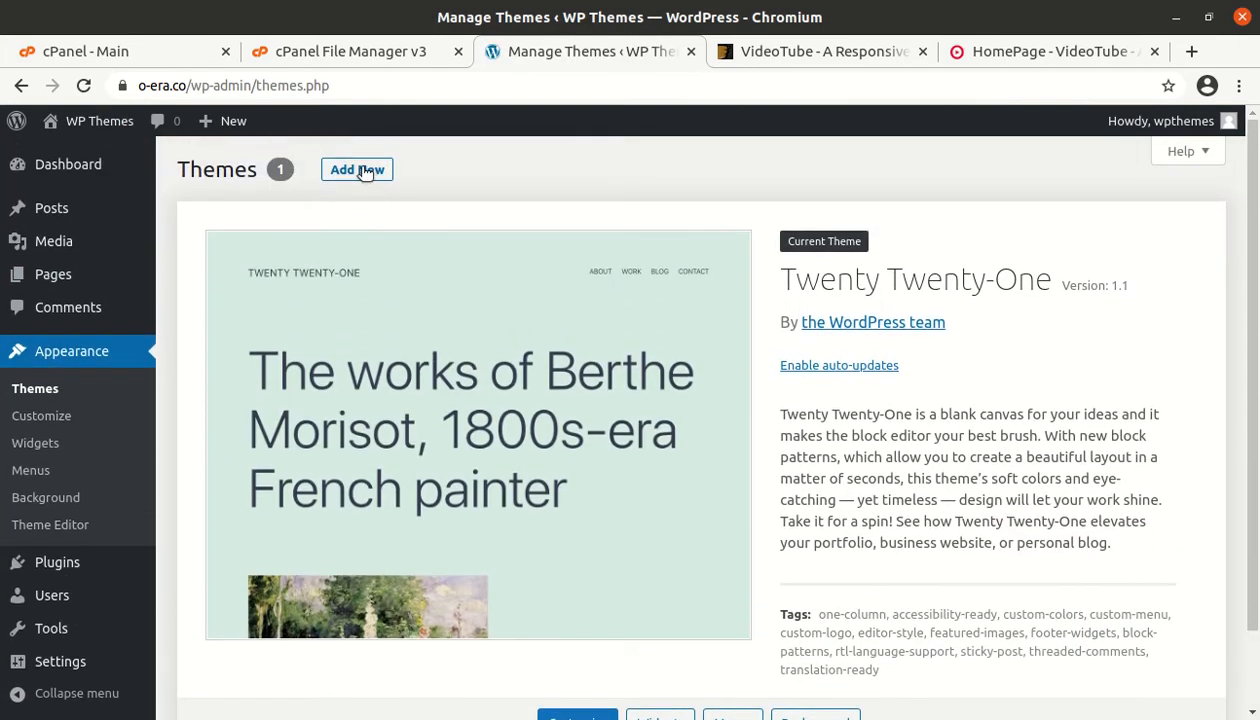
pyautogui.click(364, 171)
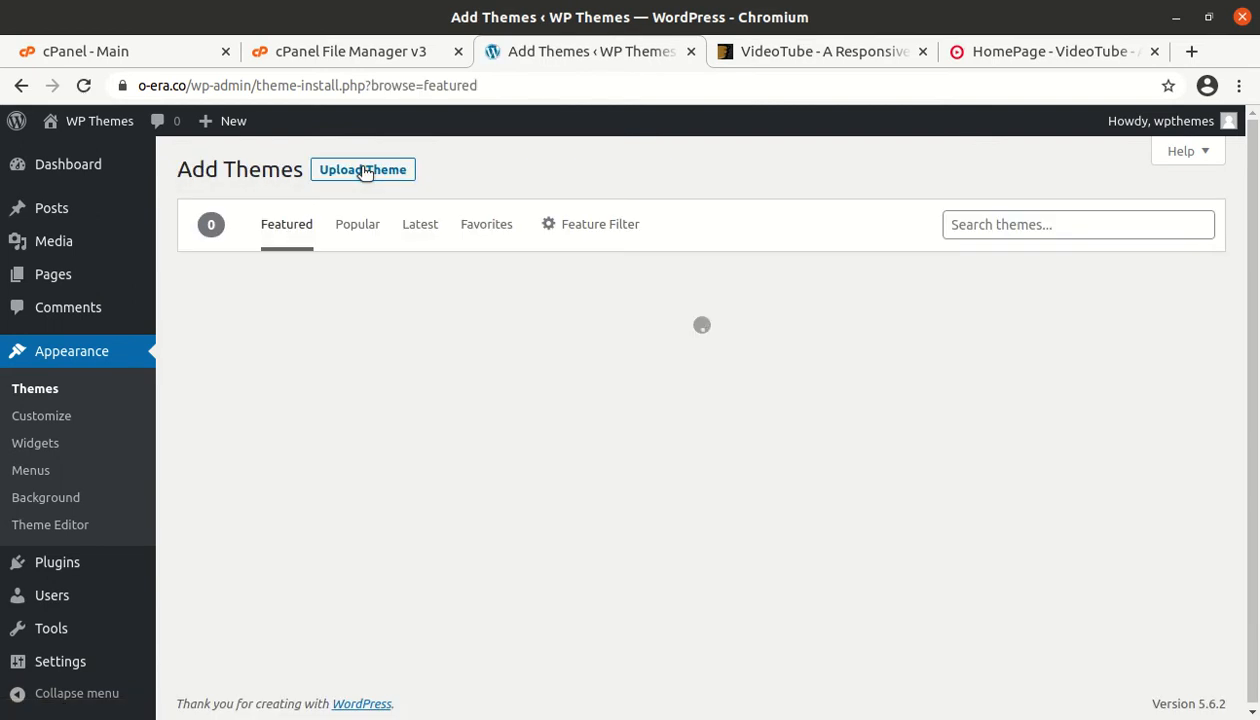
pyautogui.click(364, 170)
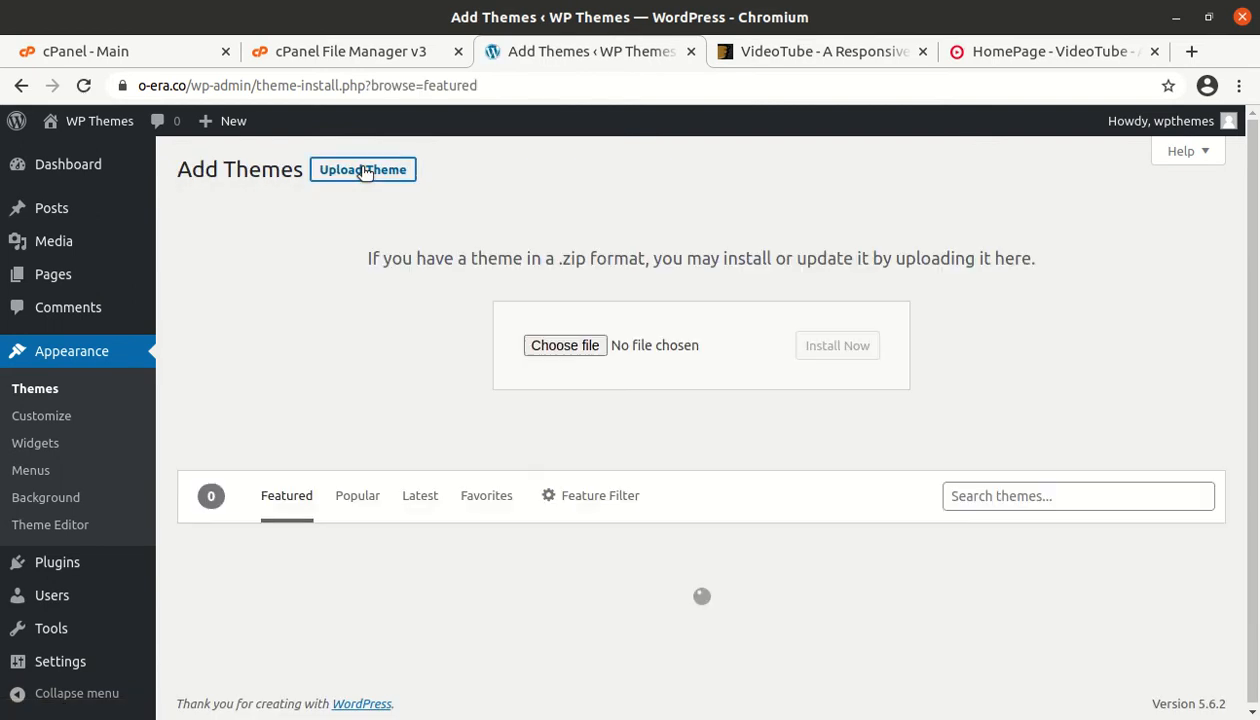
pyautogui.click(580, 349)
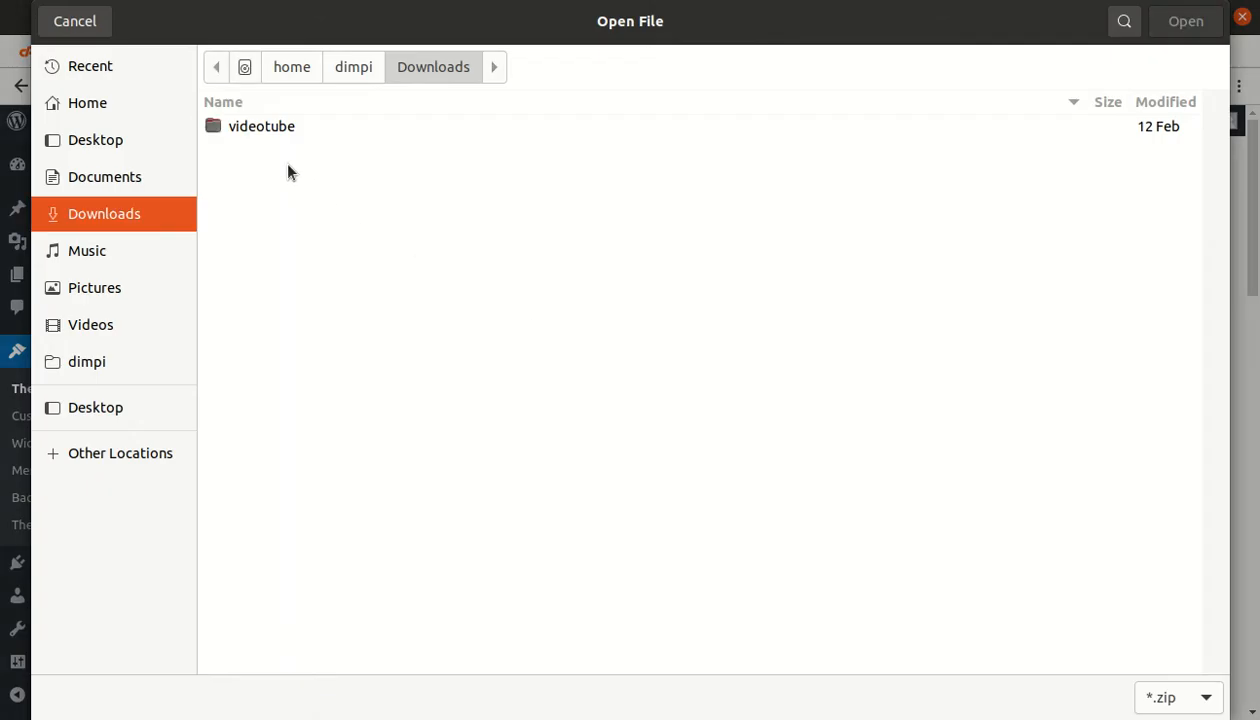
pyautogui.doubleClick(282, 126)
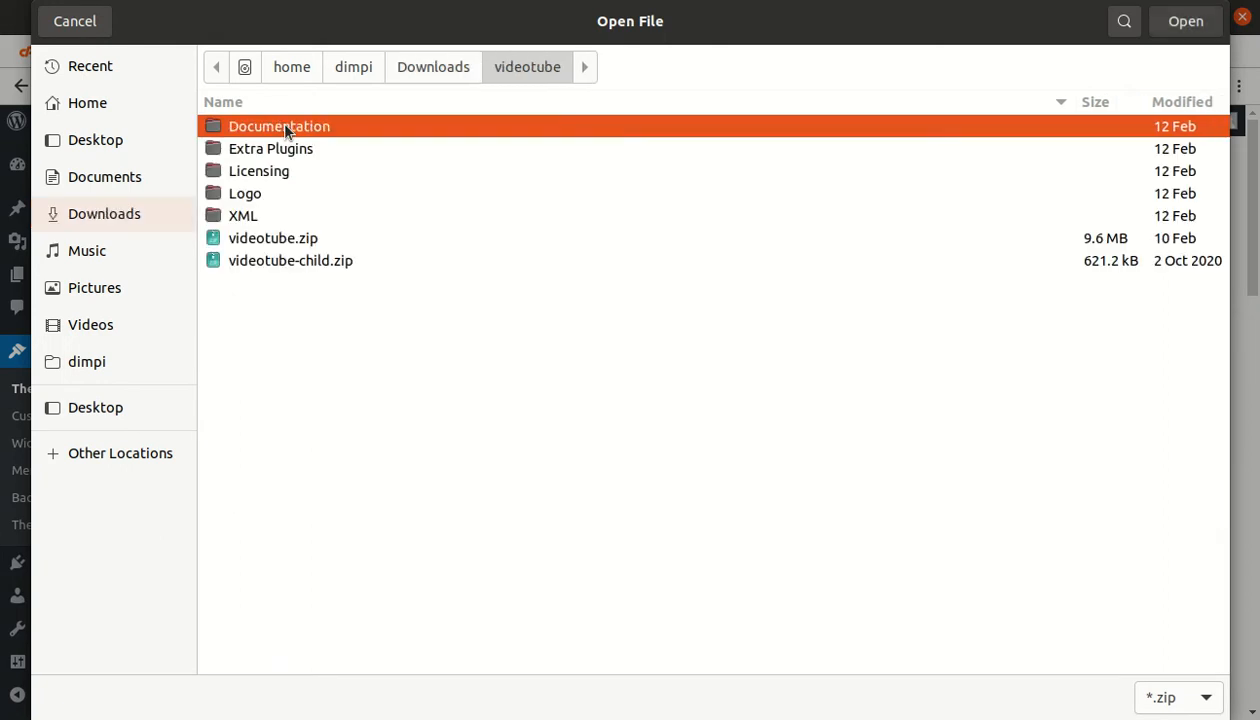
pyautogui.click(294, 240)
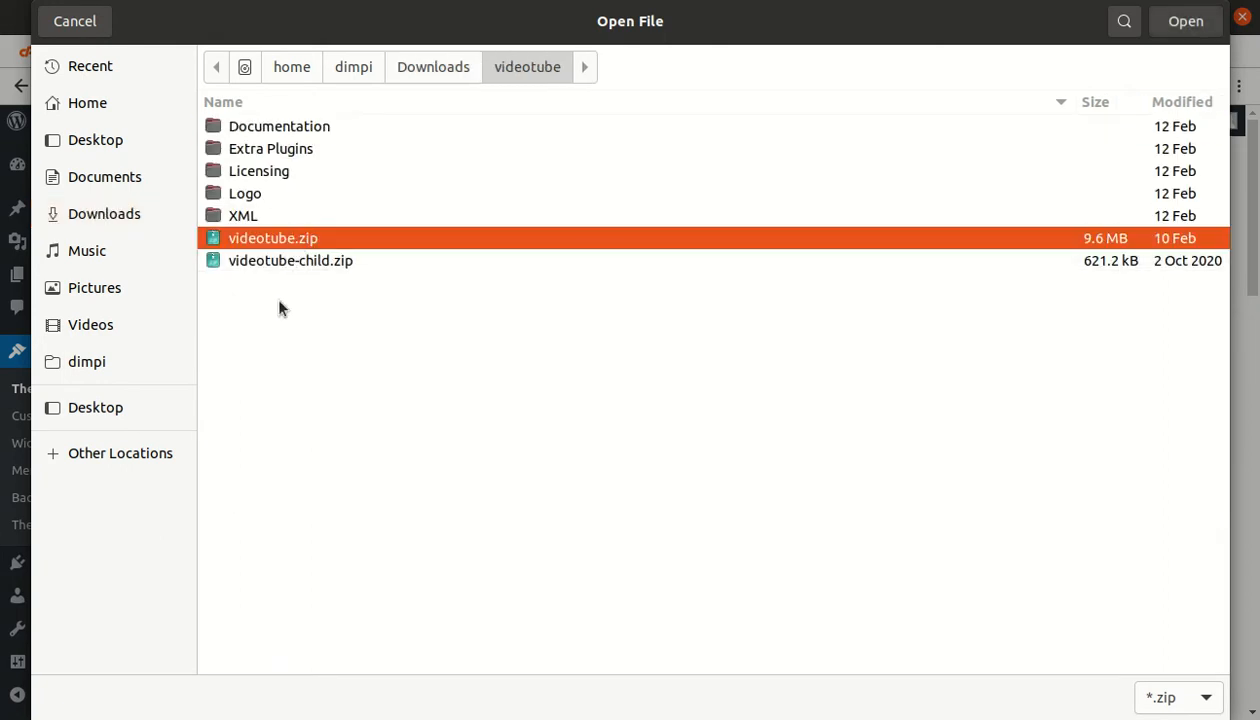
pyautogui.click(84, 30)
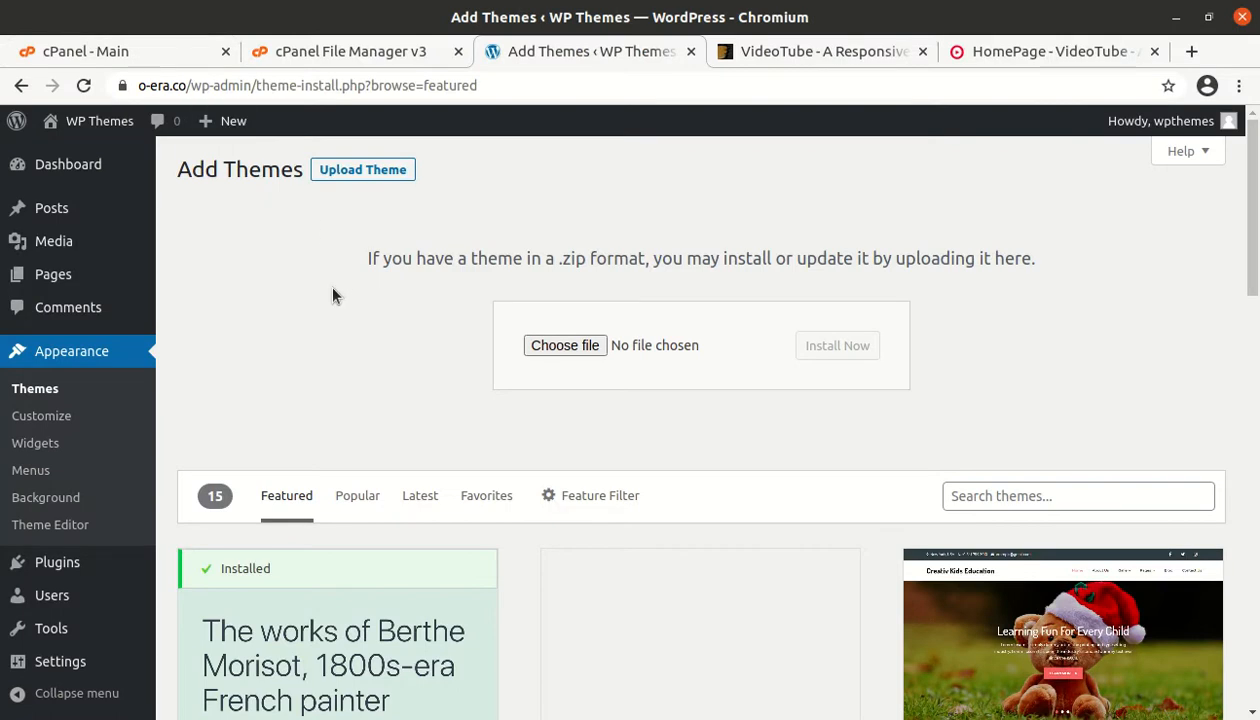
# Step: Switch to cPanel File Manager and upload videotube.zip from Downloads/videotube to the site's wp-content/themes folder
pyautogui.click(306, 52)
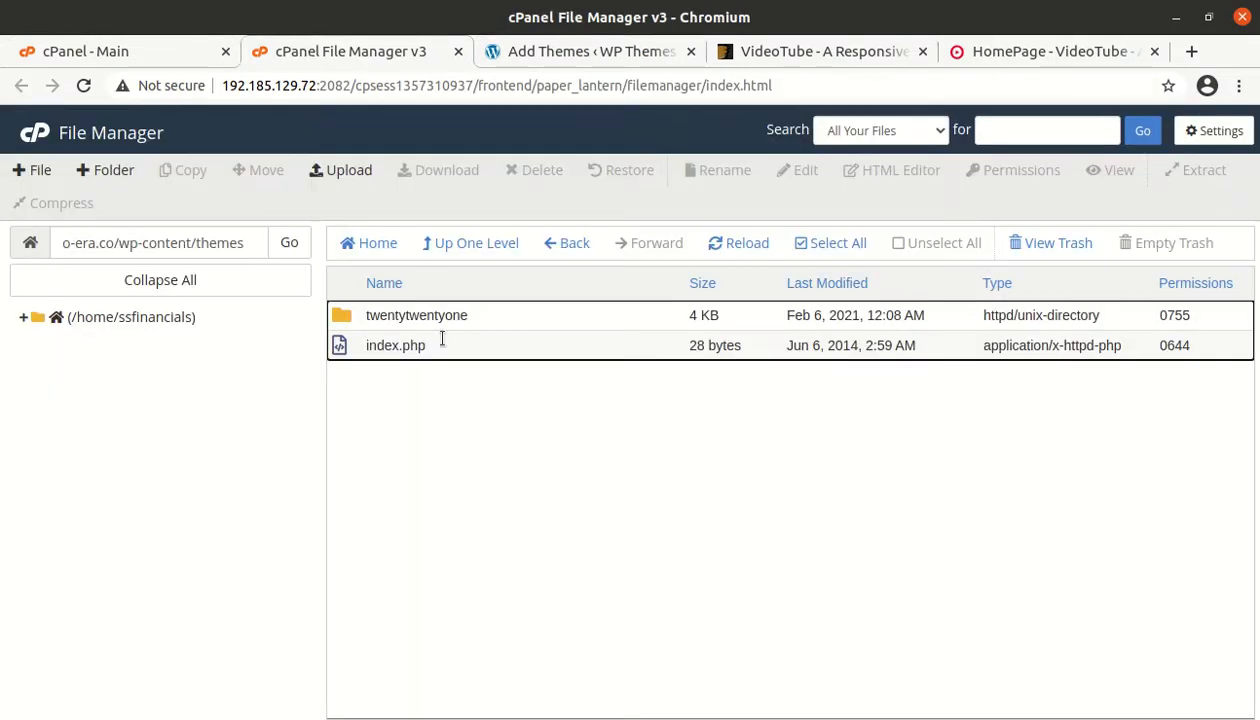
pyautogui.click(331, 172)
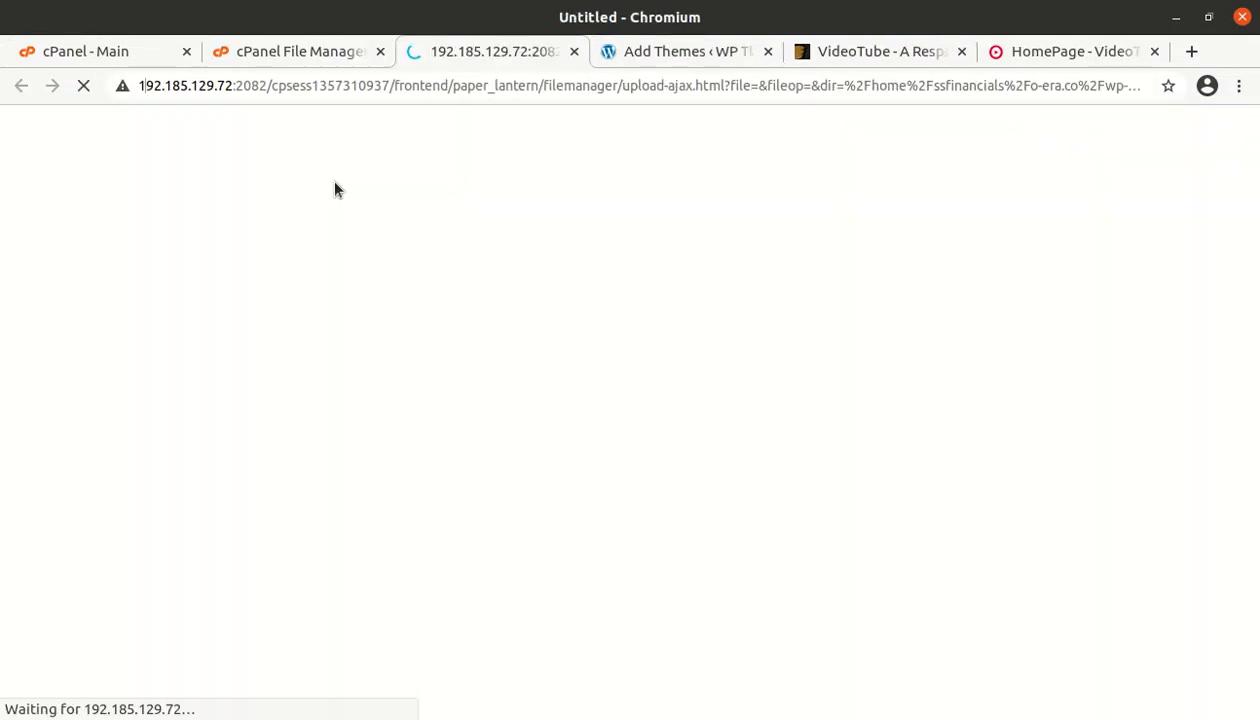
pyautogui.click(634, 447)
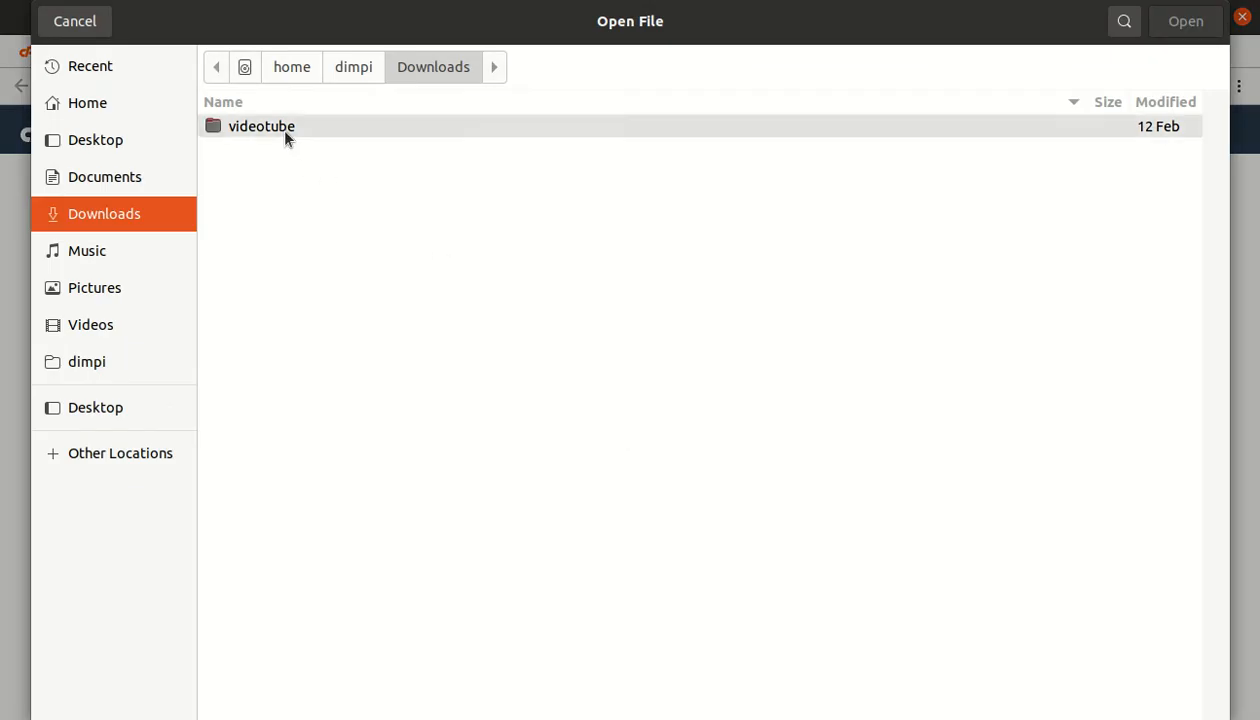
pyautogui.doubleClick(280, 128)
pyautogui.click(281, 240)
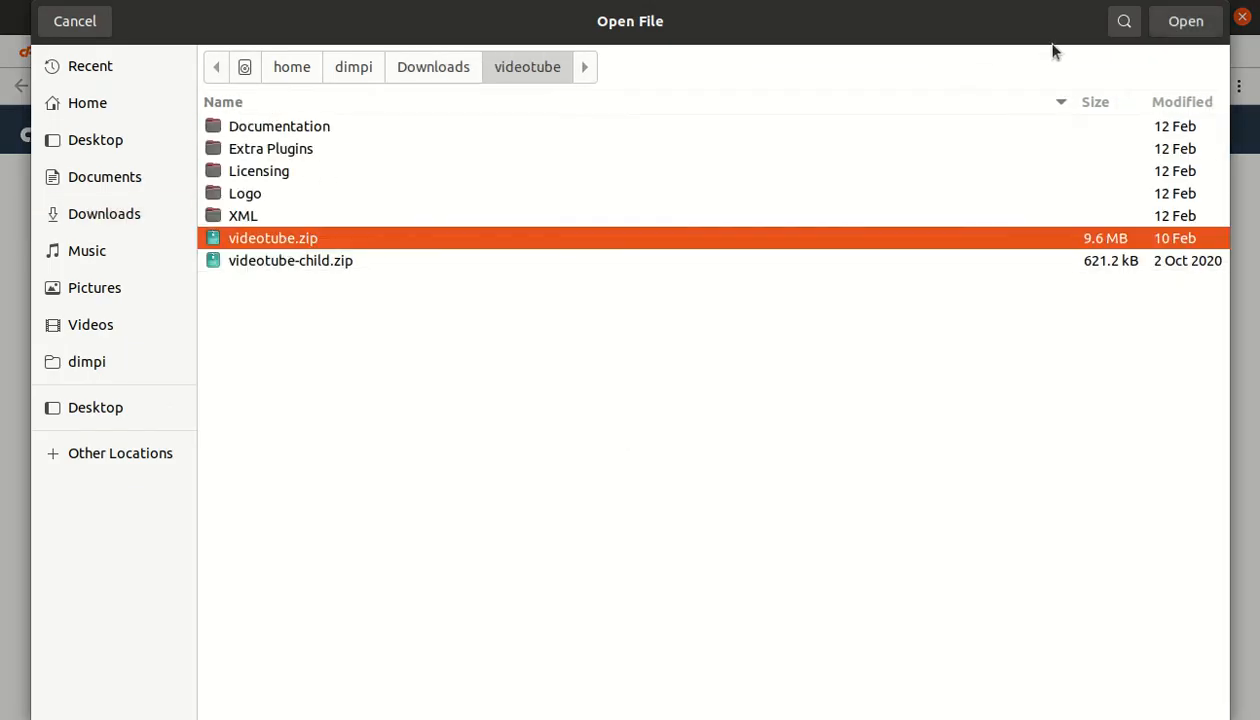
pyautogui.click(1165, 27)
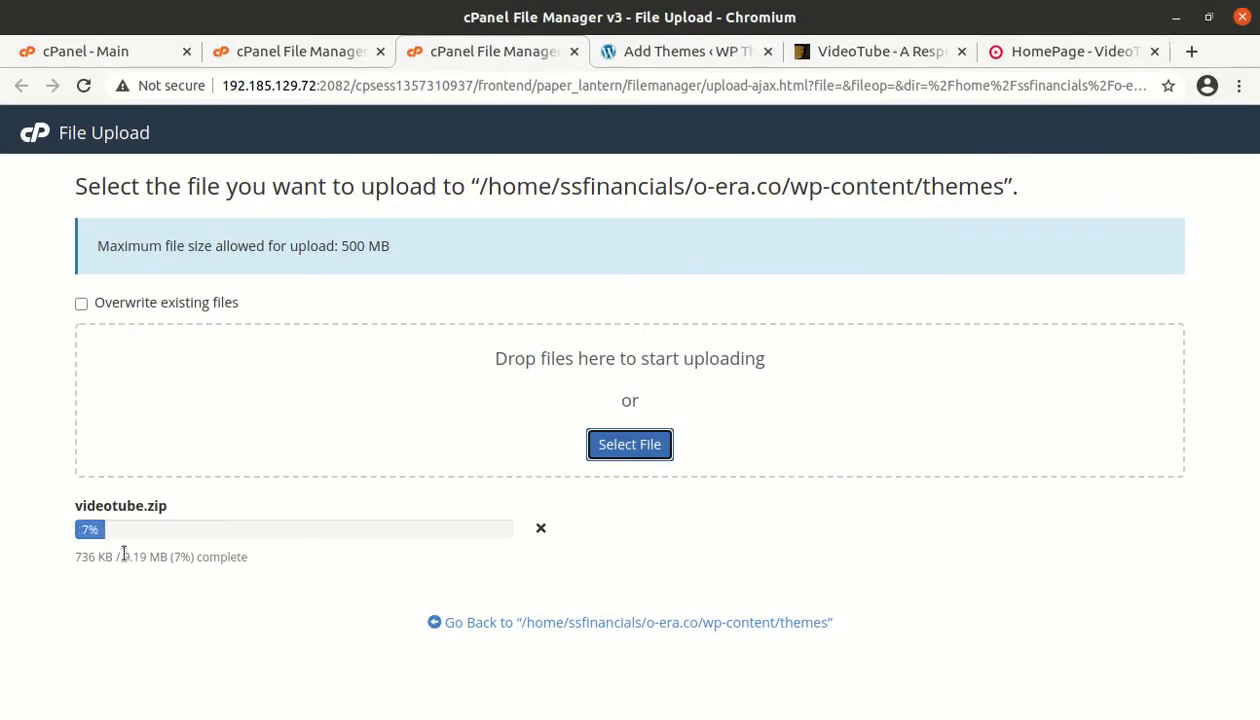
# Step: Highlight the total size of the videotube.zip upload, checking the WordPress Add Themes page in between
pyautogui.moveTo(124, 553); pyautogui.dragTo(150, 558)
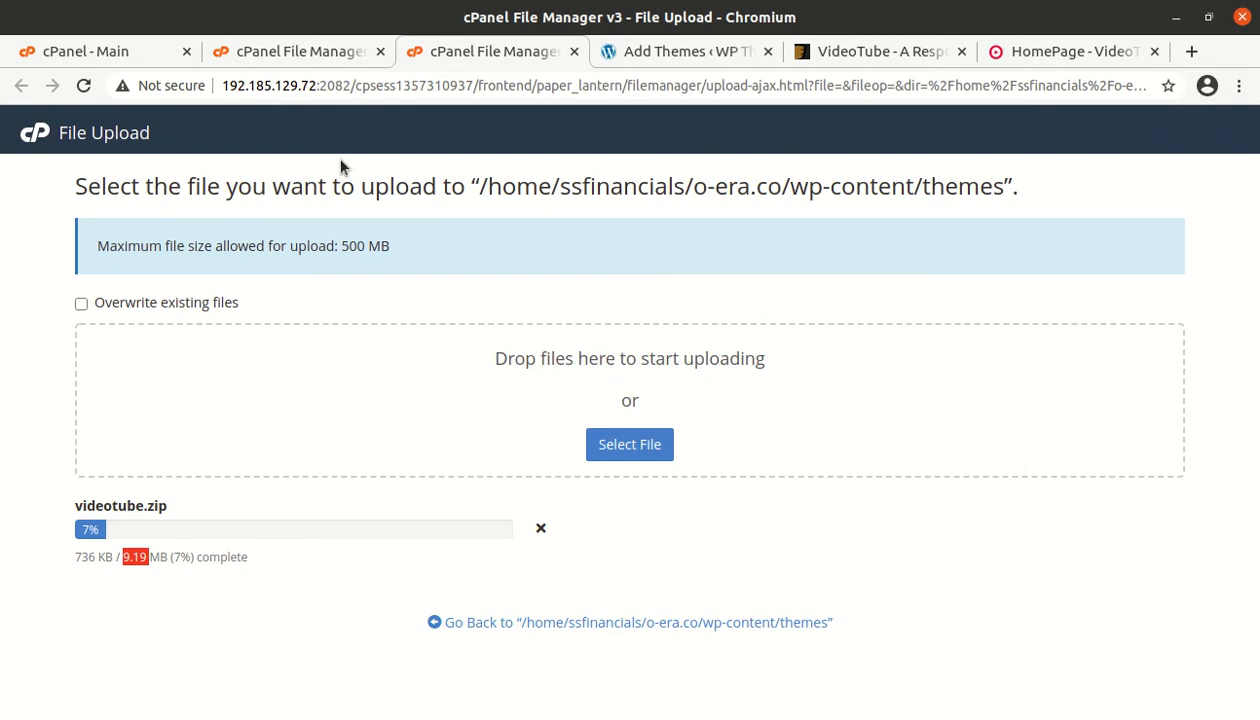
pyautogui.click(664, 55)
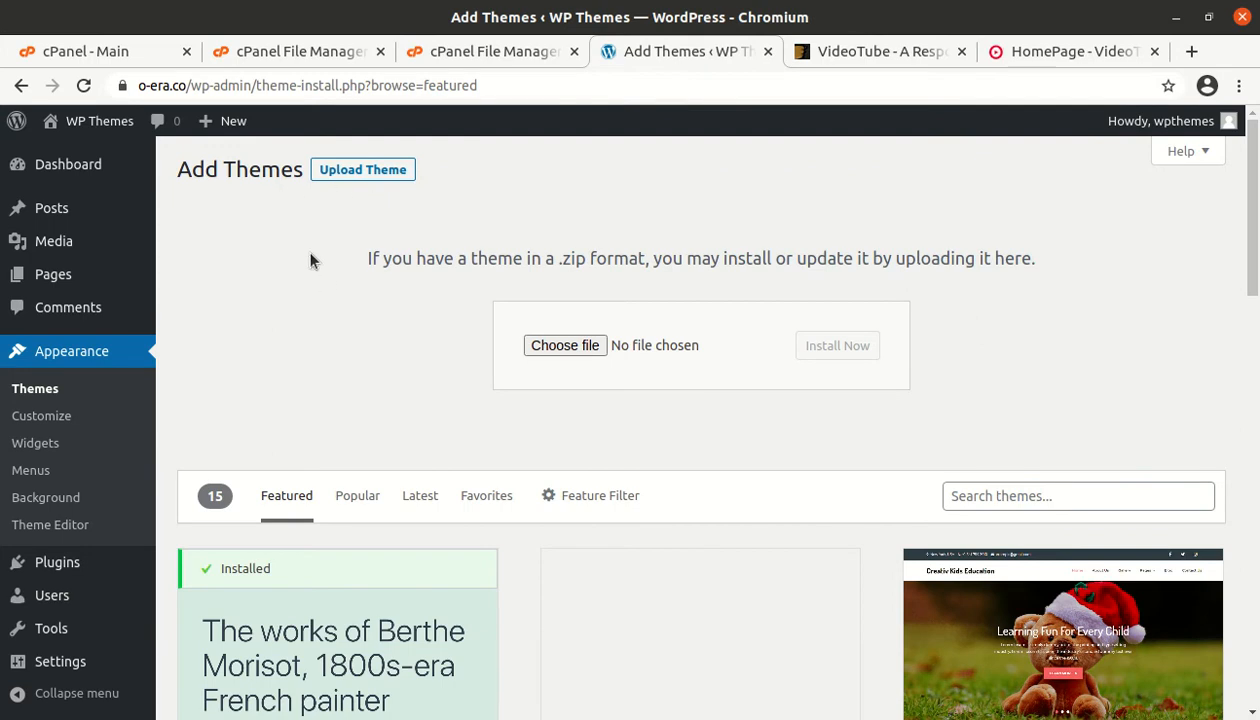
pyautogui.click(501, 52)
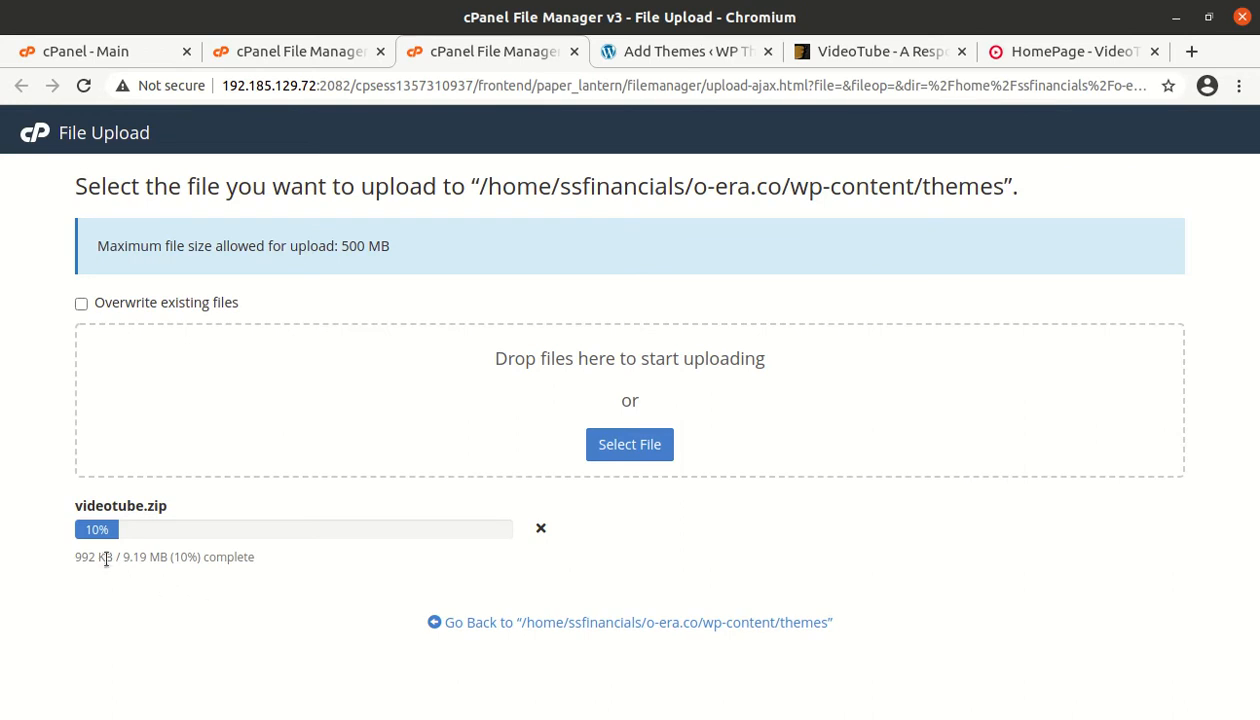
pyautogui.moveTo(121, 557); pyautogui.dragTo(148, 557)
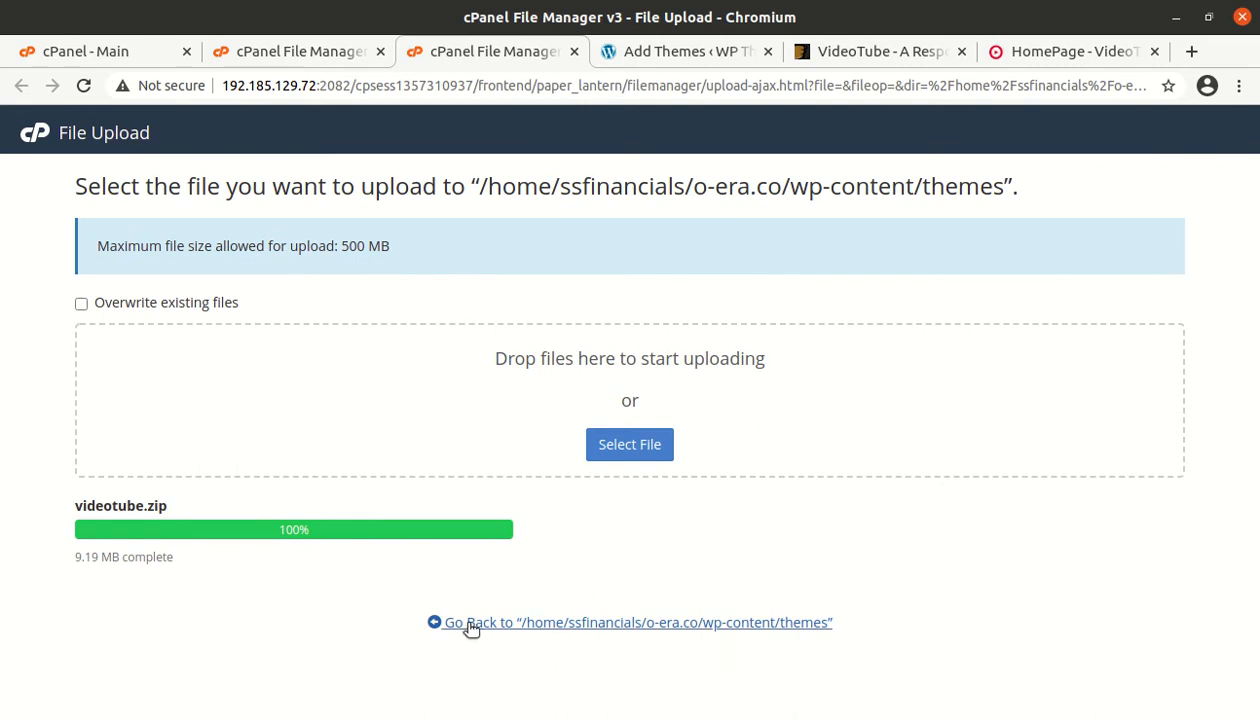
# Step: Close the upload page, extract videotube.zip into /o-era.co/wp-content/themes and reload the file list
pyautogui.hotkey('ctrl', 'w')
pyautogui.click(358, 53)
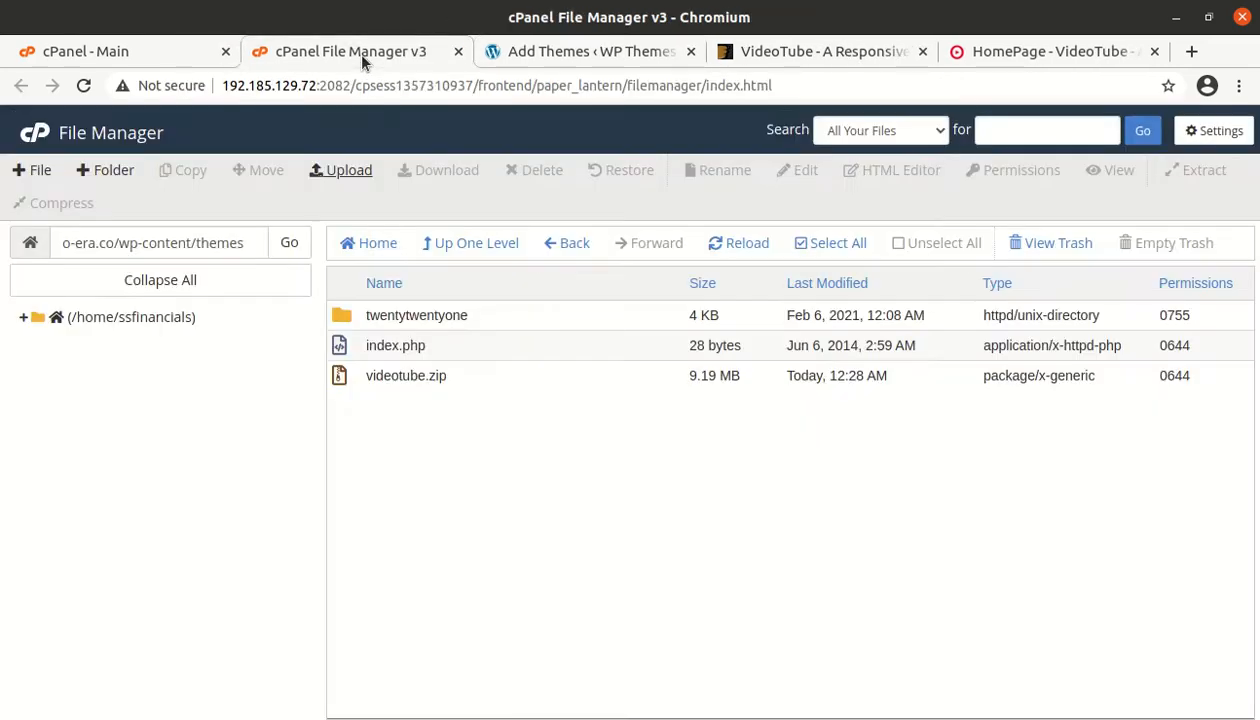
pyautogui.click(510, 385)
pyautogui.rightClick(512, 388)
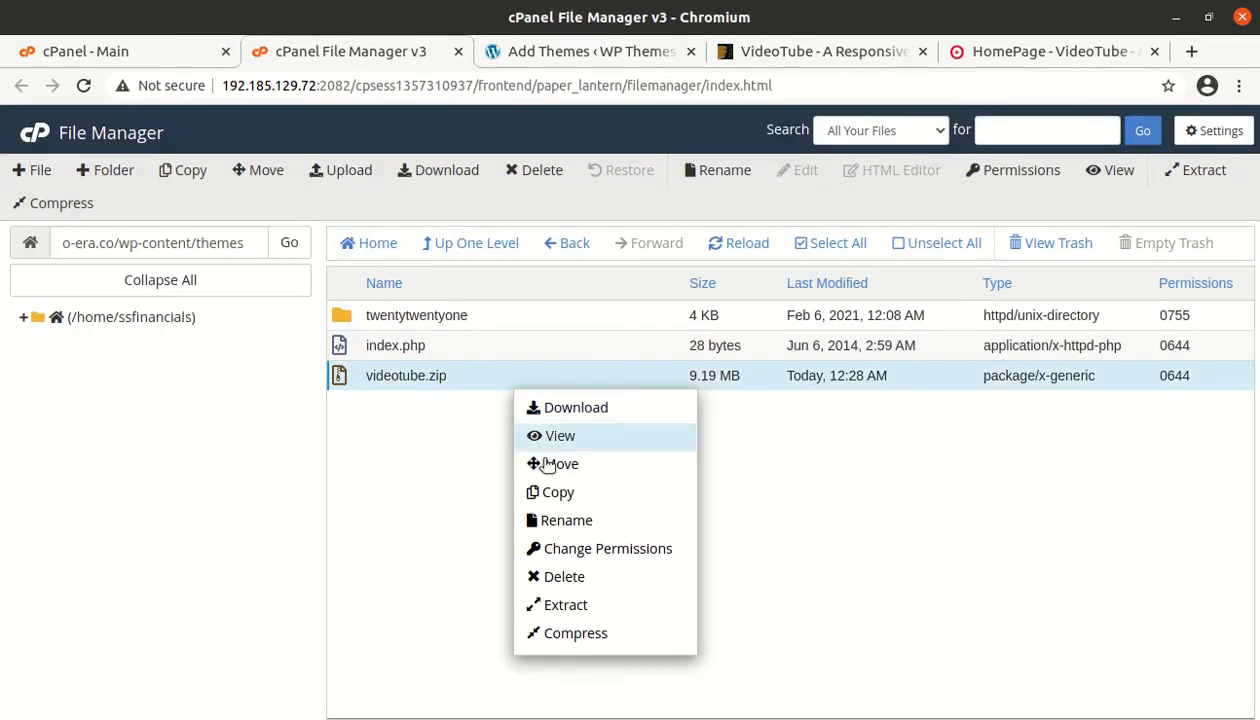
pyautogui.click(561, 606)
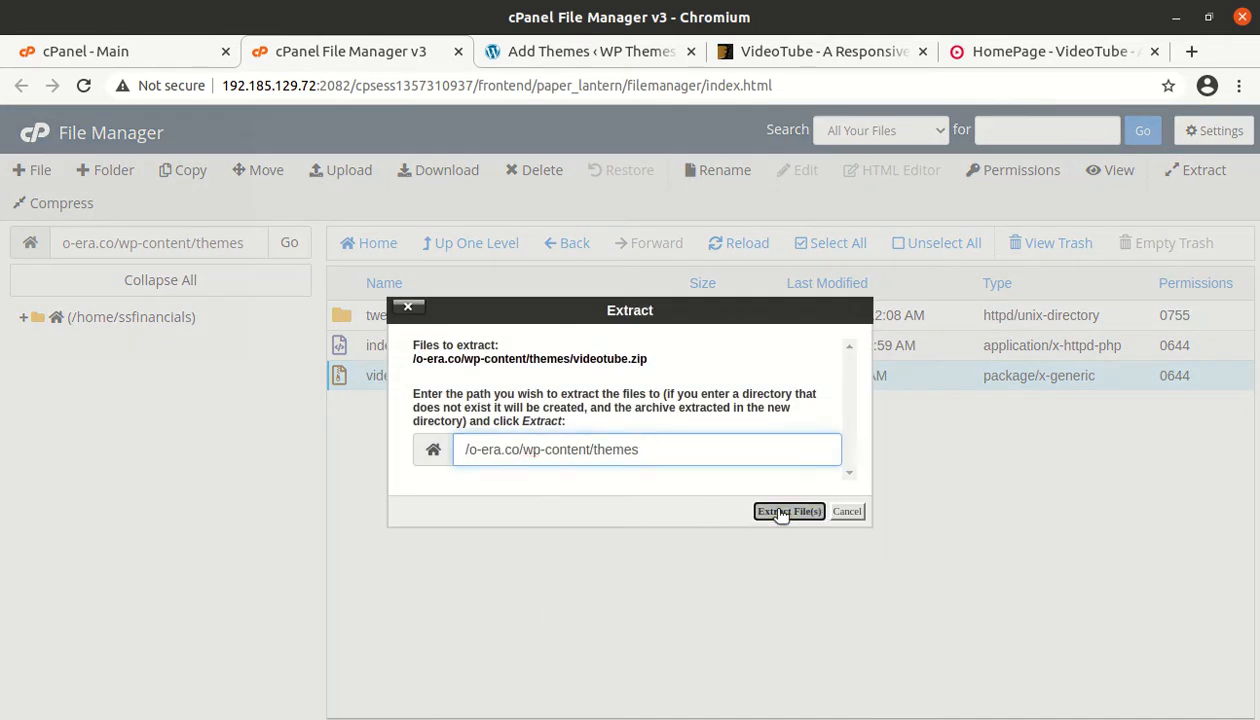
pyautogui.click(712, 509)
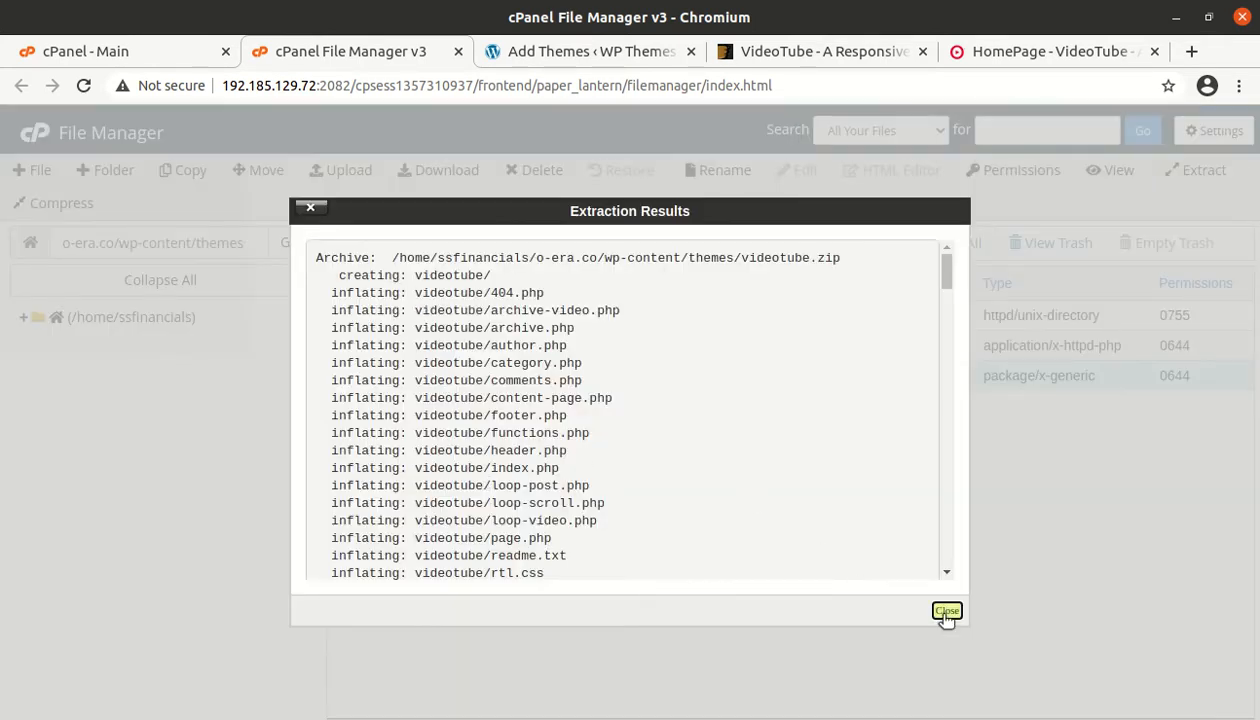
pyautogui.click(940, 608)
pyautogui.click(727, 246)
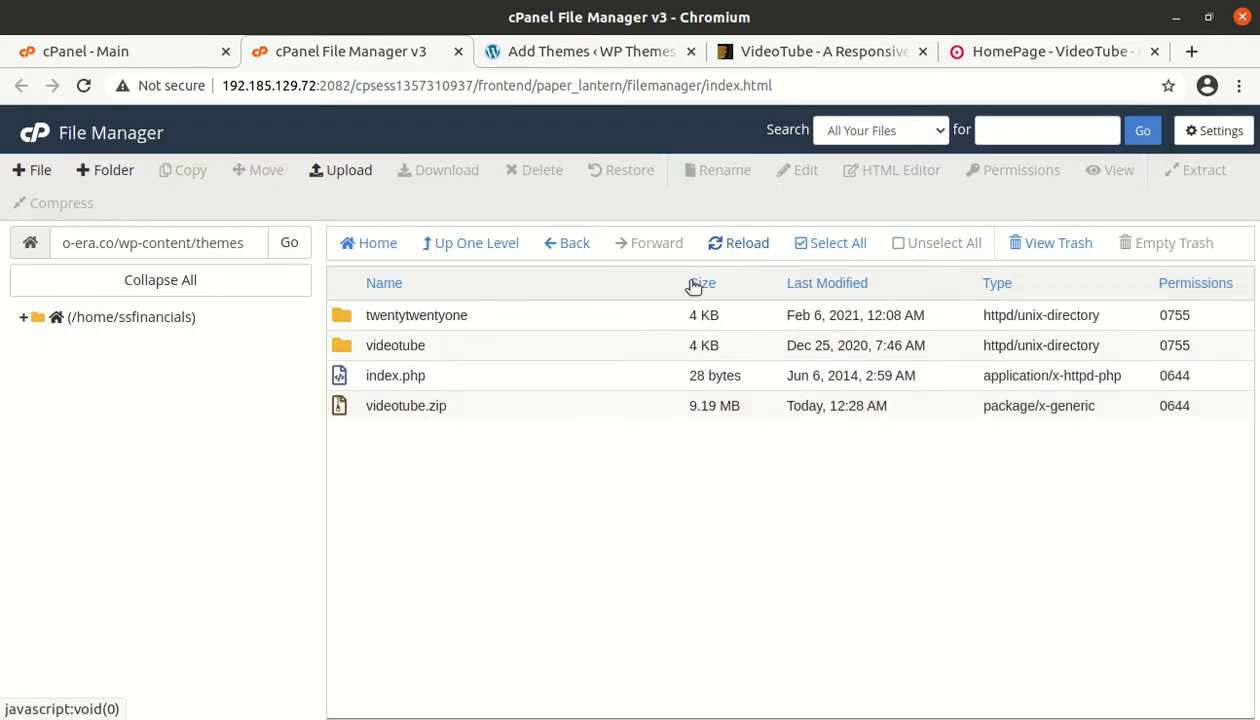
# Step: Look through the extracted videotube theme folder and return to the themes folder
pyautogui.click(477, 345)
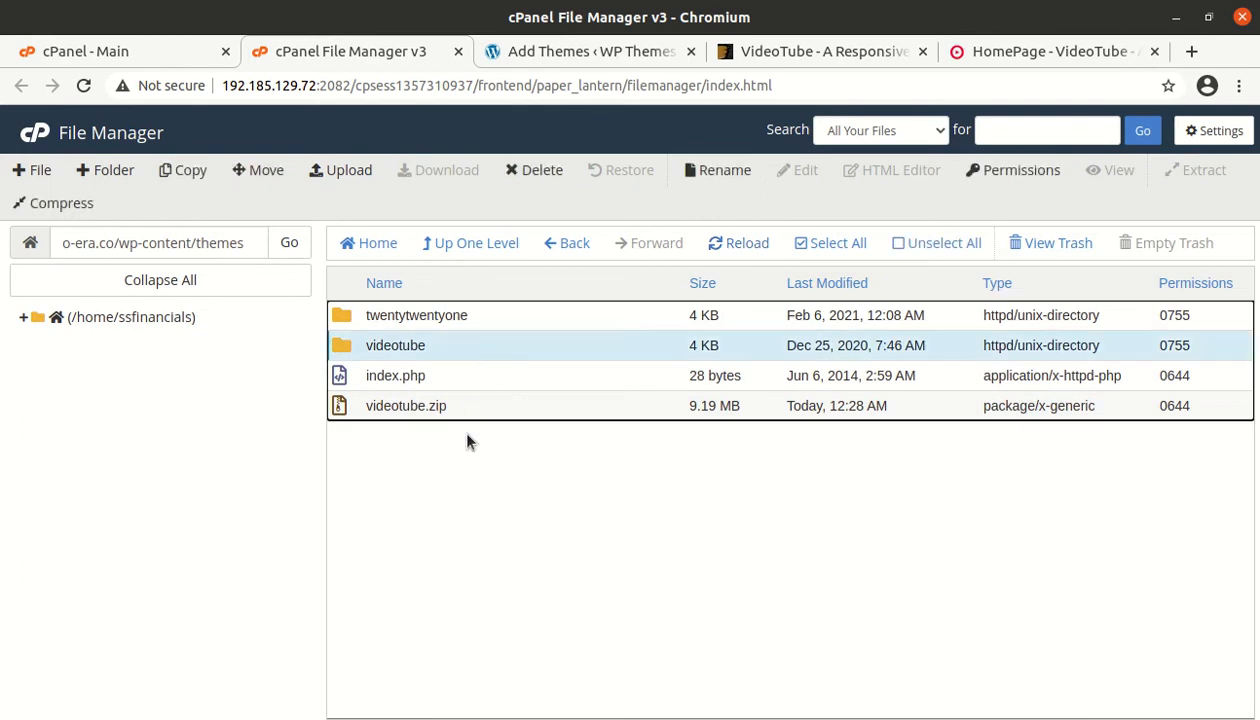
pyautogui.doubleClick(468, 348)
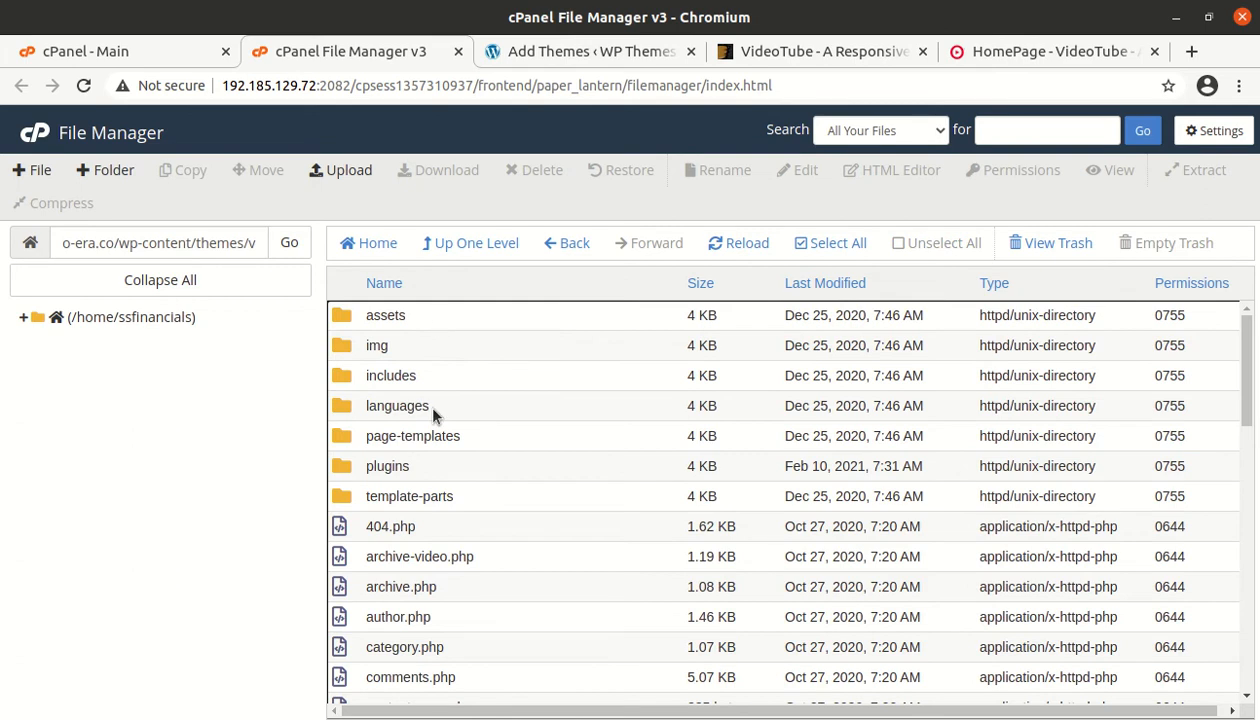
pyautogui.click(445, 248)
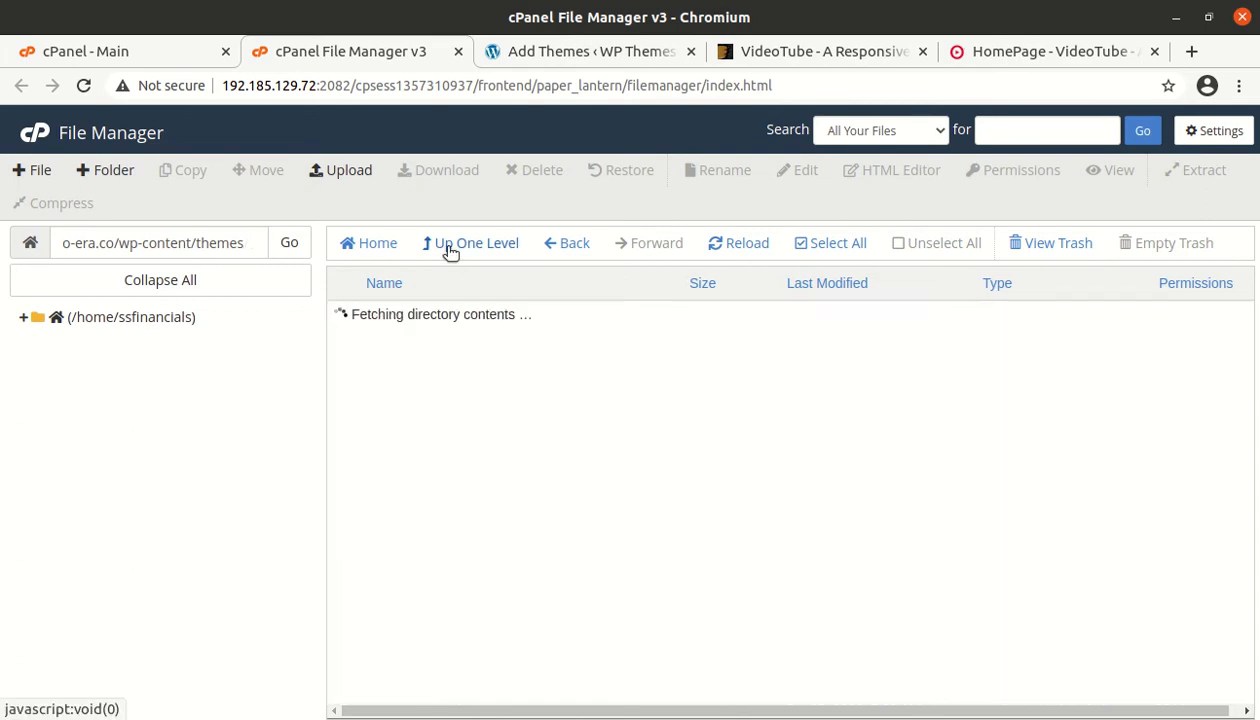
# Step: Permanently delete videotube.zip from the wp-content/themes folder, skipping the trash
pyautogui.click(470, 407)
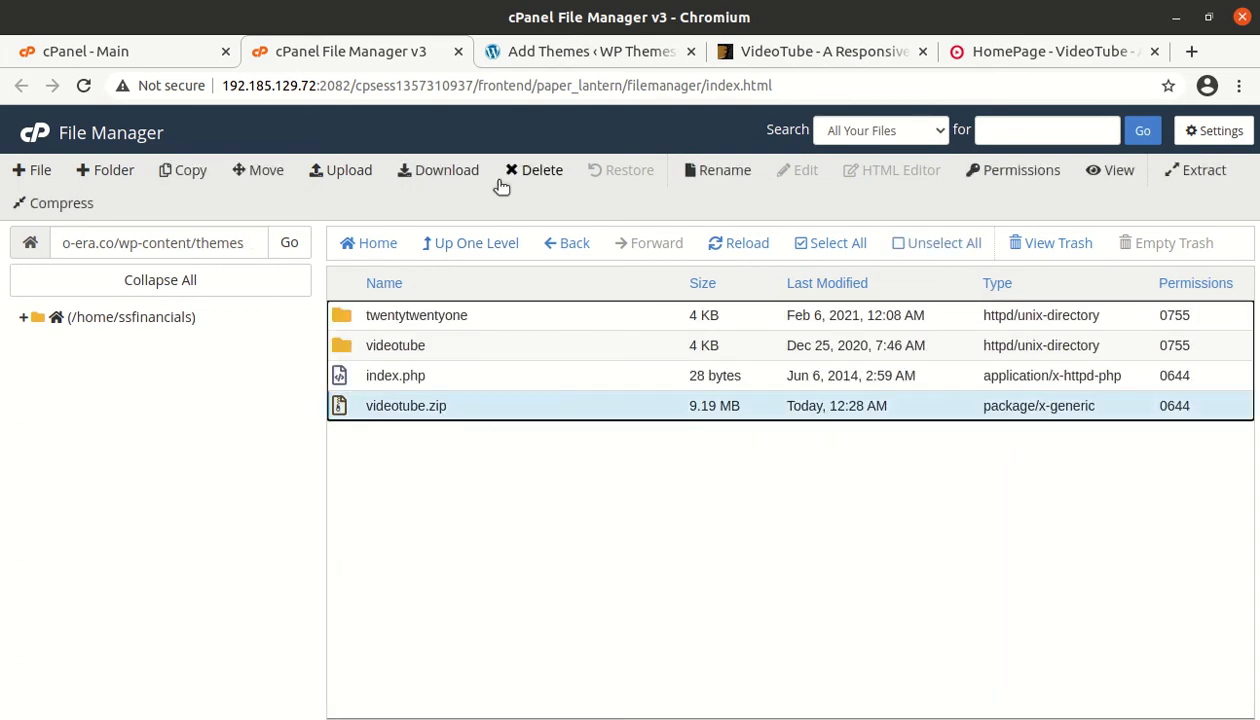
pyautogui.click(514, 170)
pyautogui.click(429, 420)
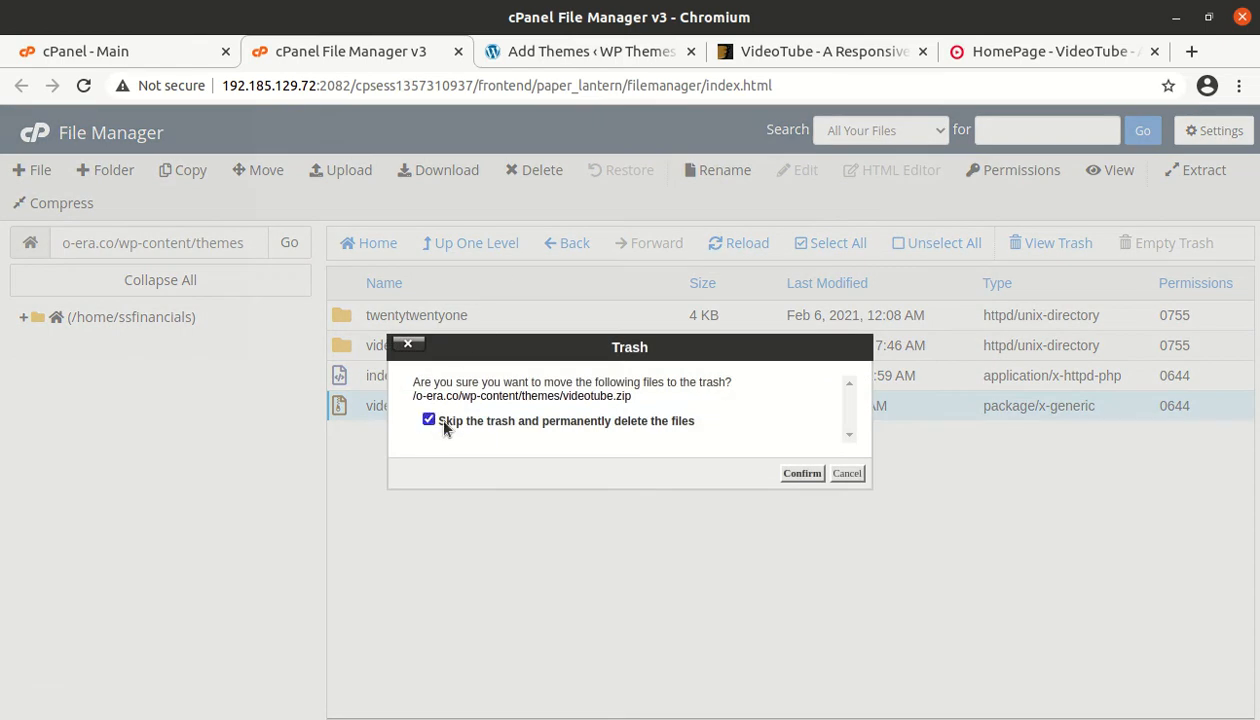
pyautogui.click(801, 474)
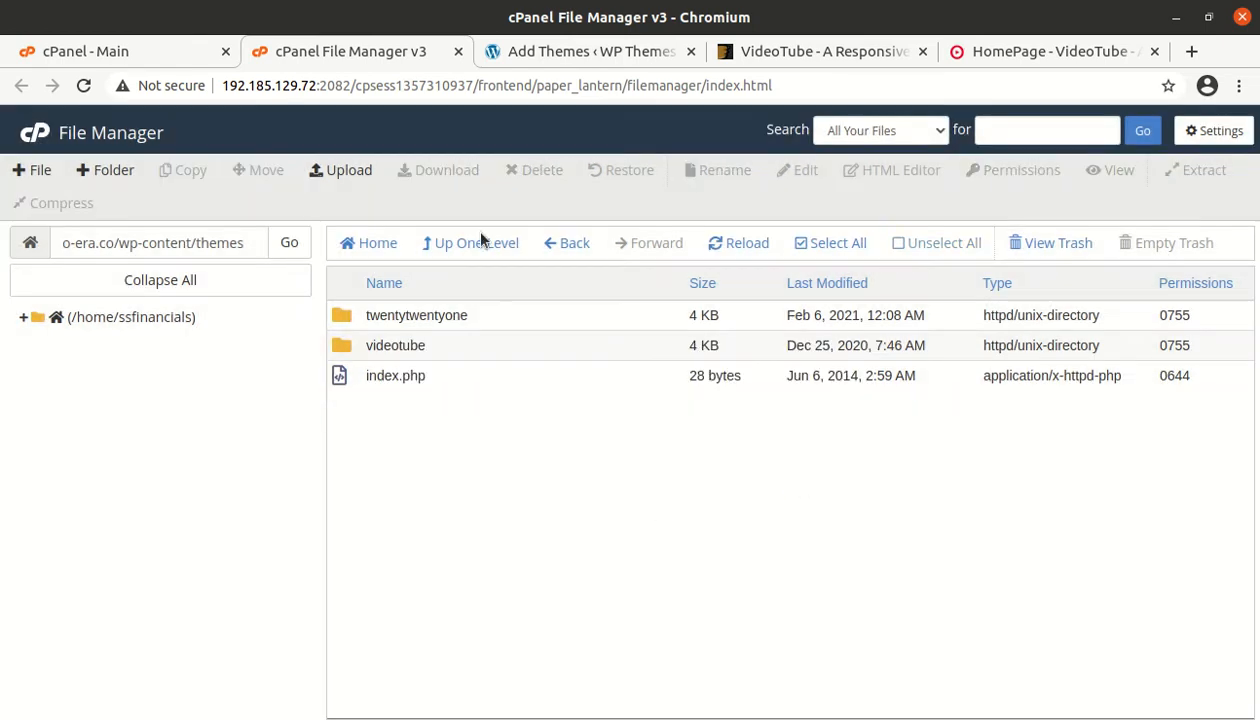
# Step: Switch to the WordPress admin and open the list of installed themes
pyautogui.click(560, 52)
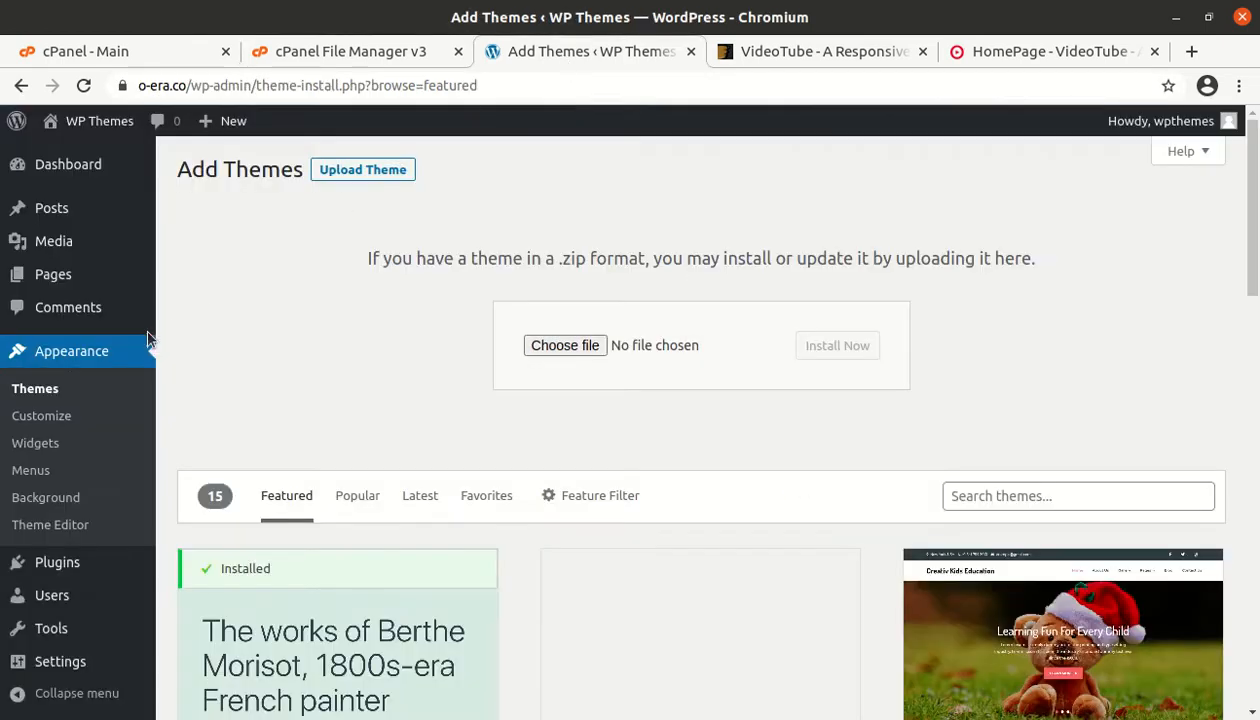
pyautogui.click(47, 392)
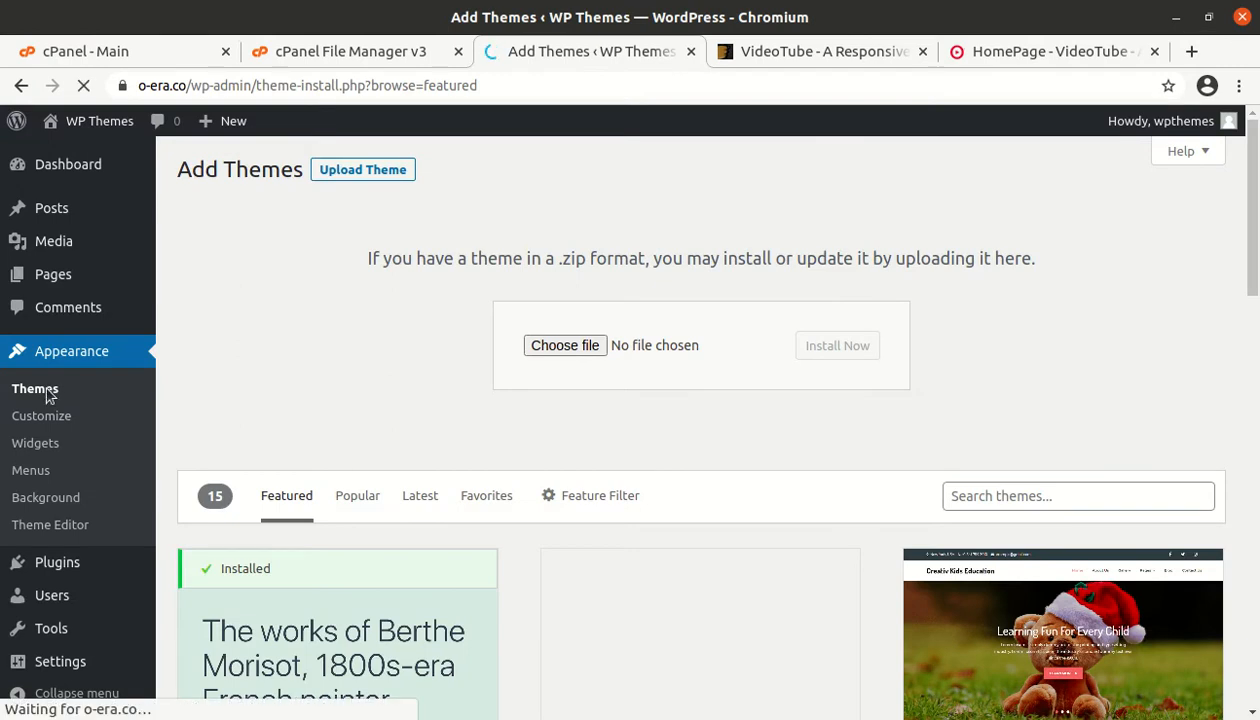
pyautogui.moveTo(624, 442)
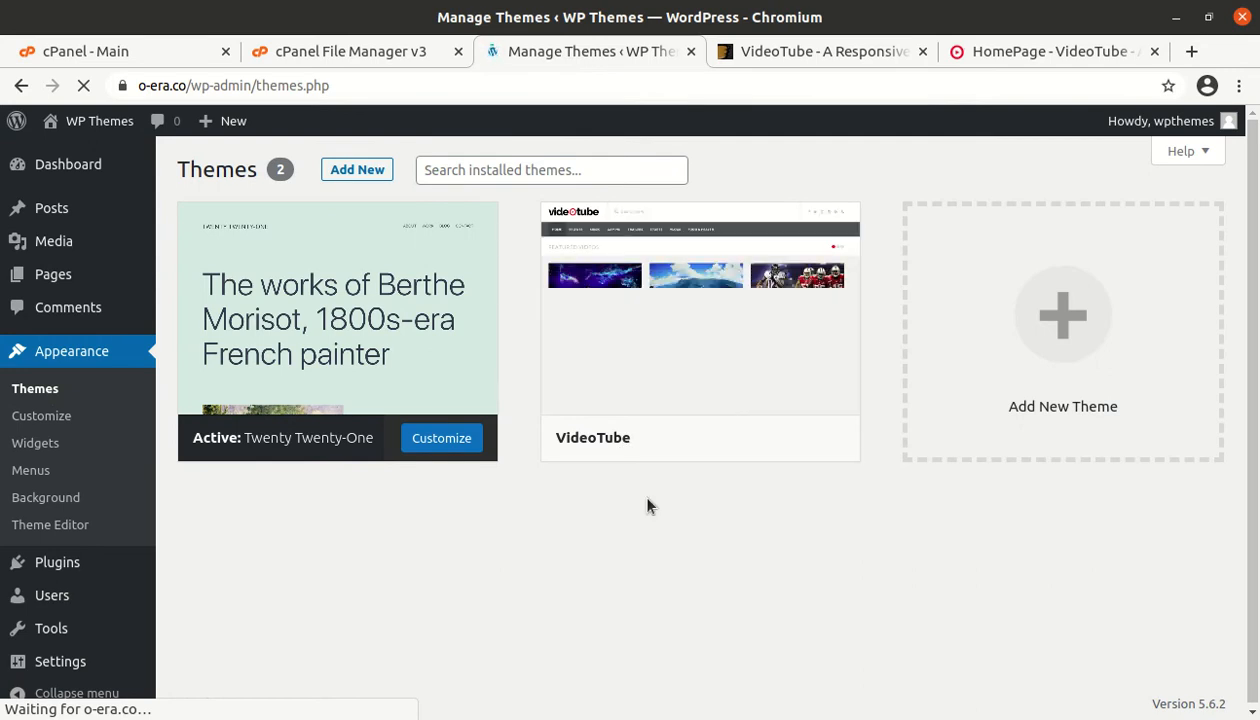
pyautogui.moveTo(754, 428)
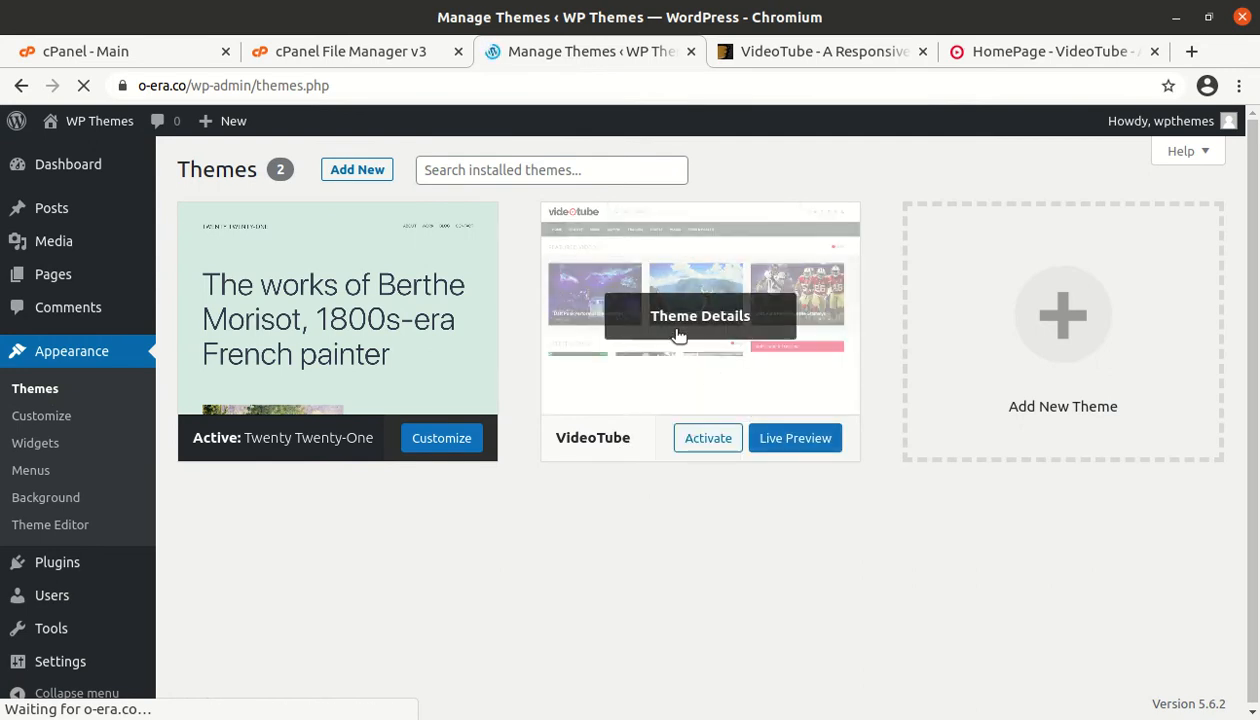
# Step: Open the VideoTube theme's details, highlighting its version and description, and activate the theme
pyautogui.click(678, 334)
pyautogui.moveTo(765, 268); pyautogui.dragTo(1017, 267)
pyautogui.click(978, 265)
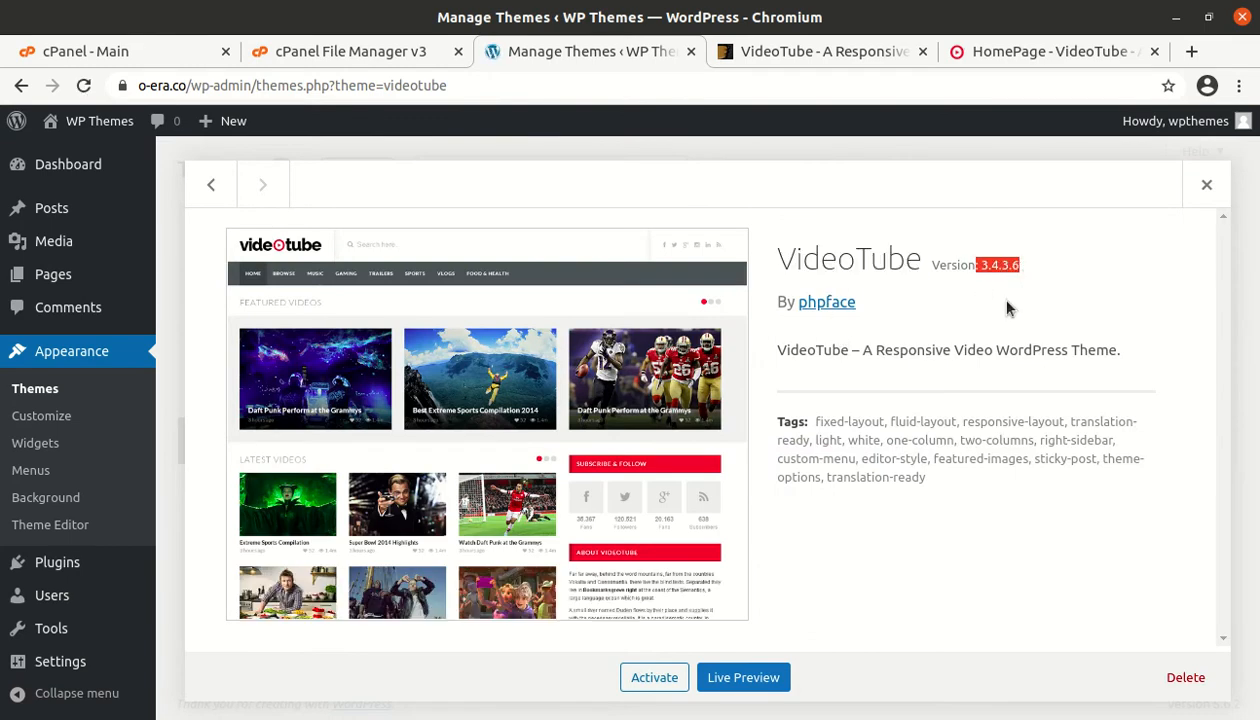
pyautogui.moveTo(778, 350); pyautogui.dragTo(1127, 362)
pyautogui.click(654, 678)
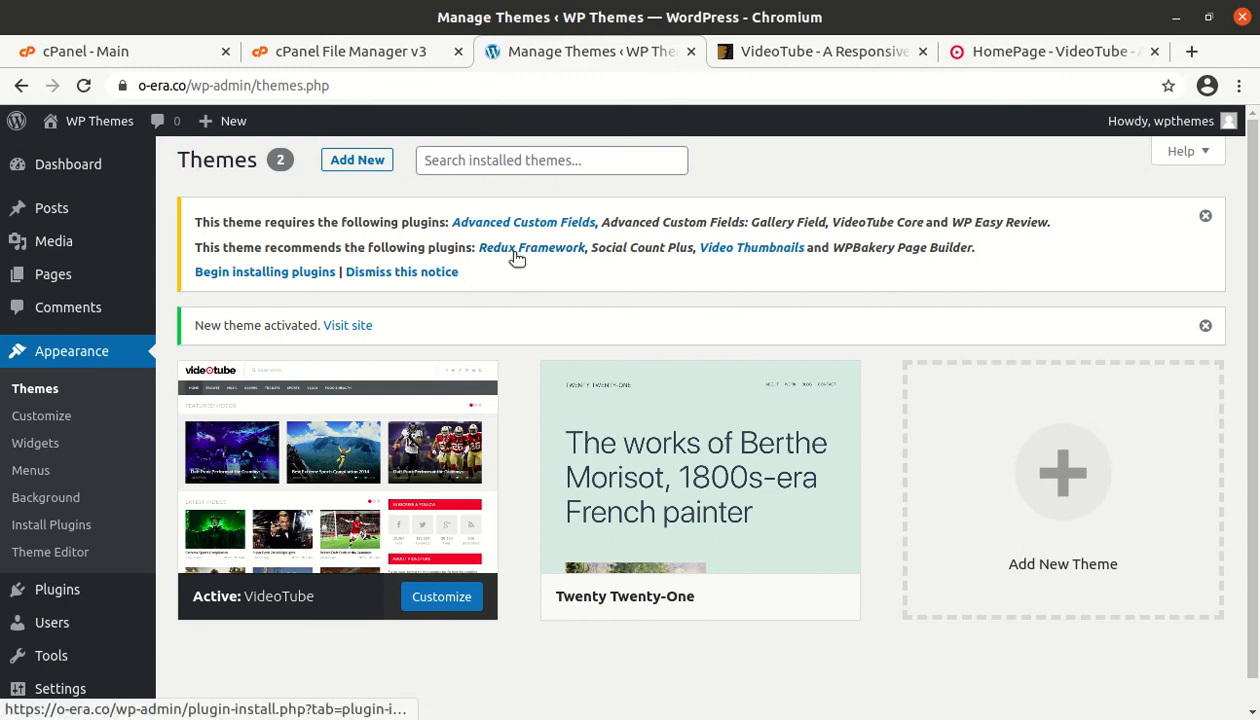
# Step: Begin installing the theme's required and recommended plugins by selecting all of them and applying the Install bulk action
pyautogui.click(275, 273)
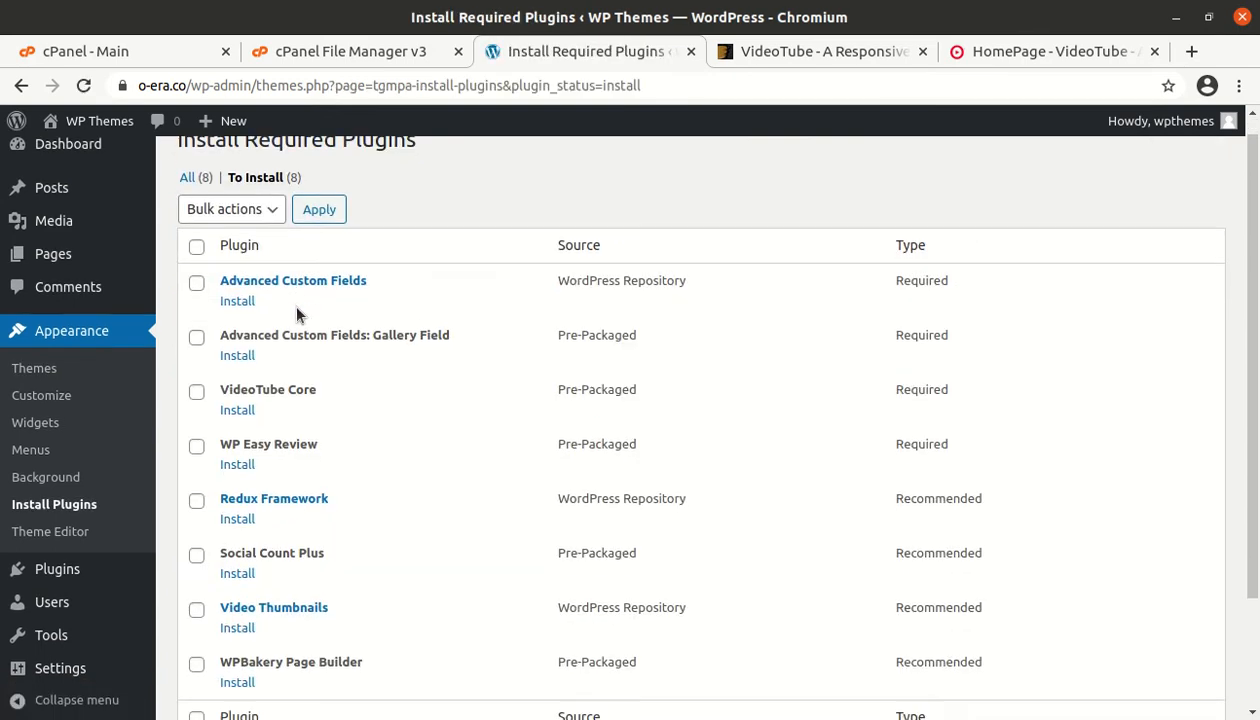
pyautogui.scroll(-2, 300, 315)
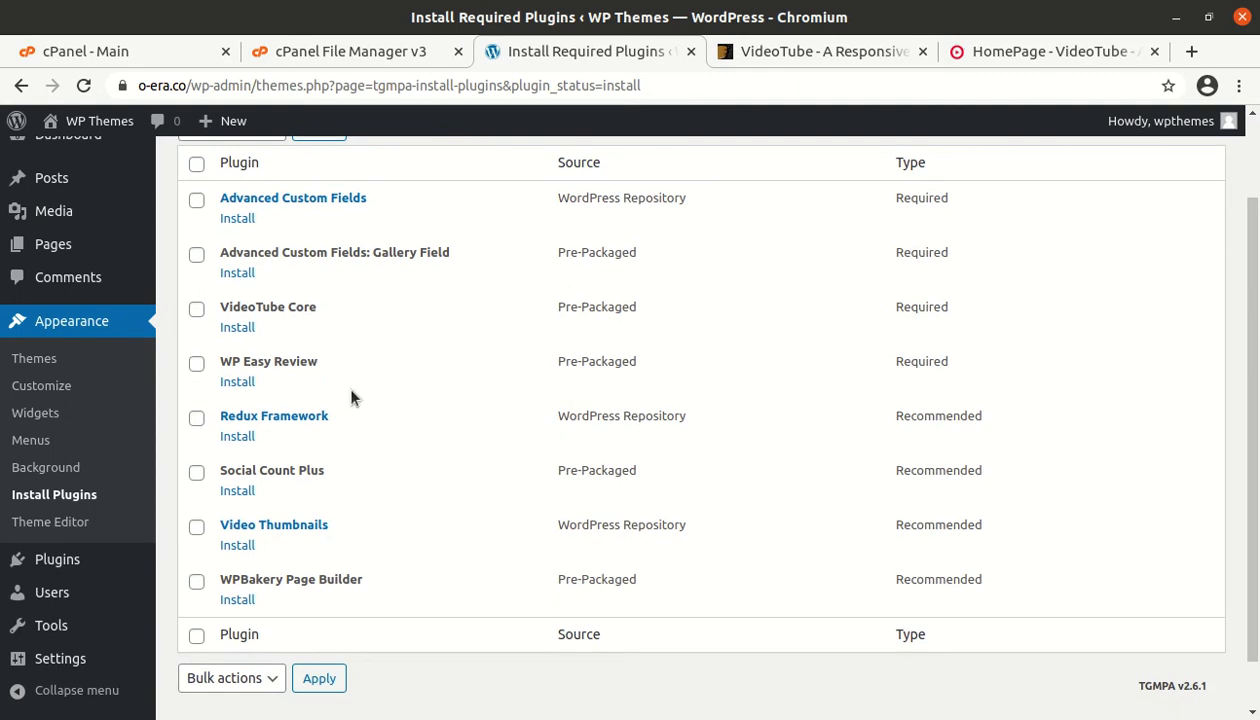
pyautogui.scroll(1, 350, 397)
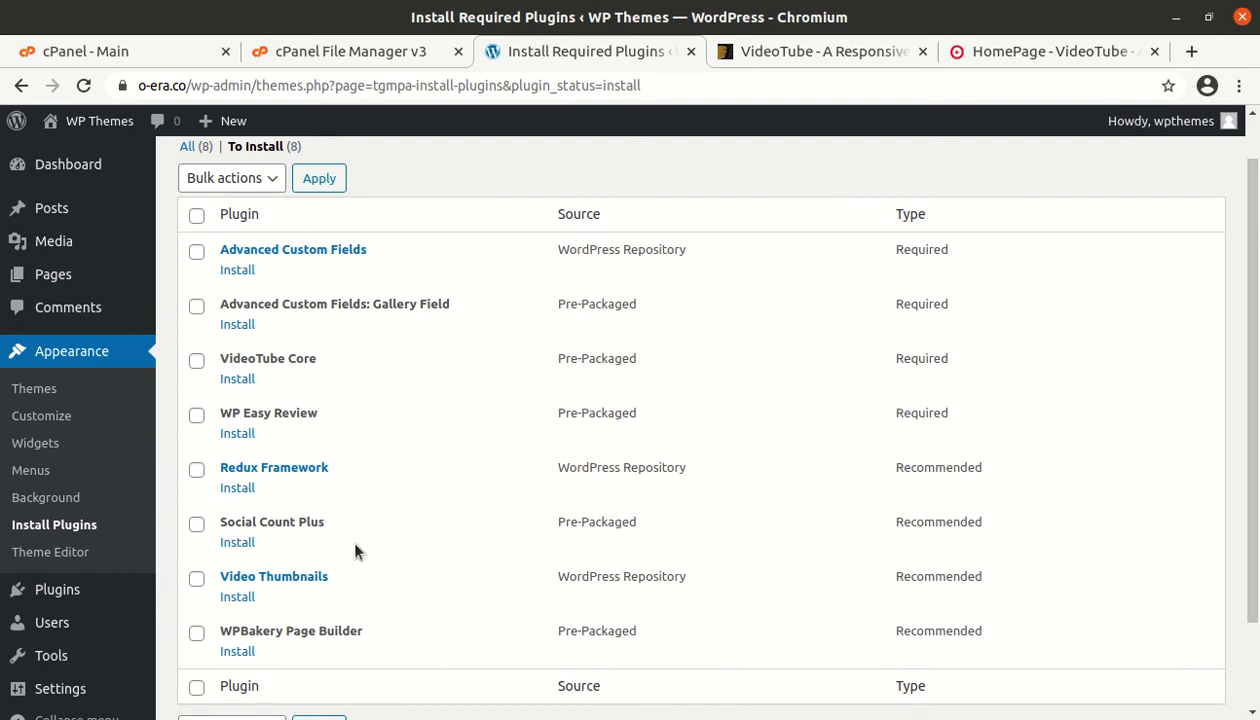
pyautogui.scroll(-2, 309, 591)
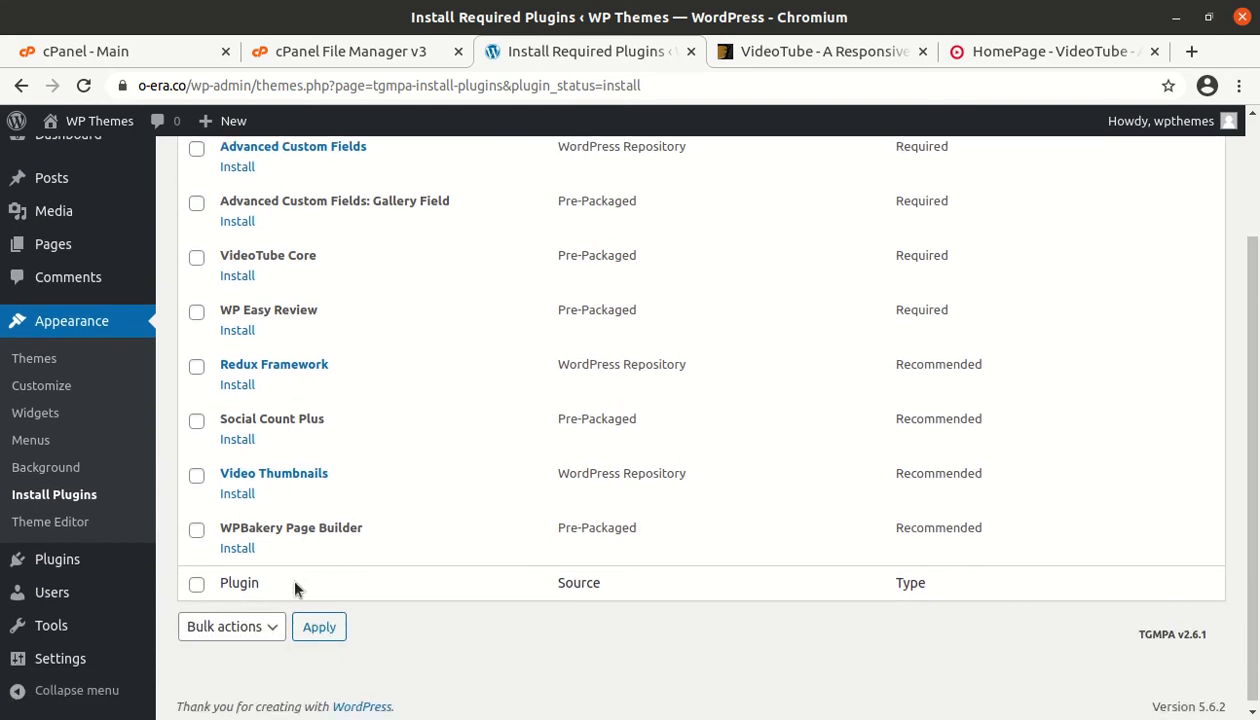
pyautogui.scroll(2, 281, 373)
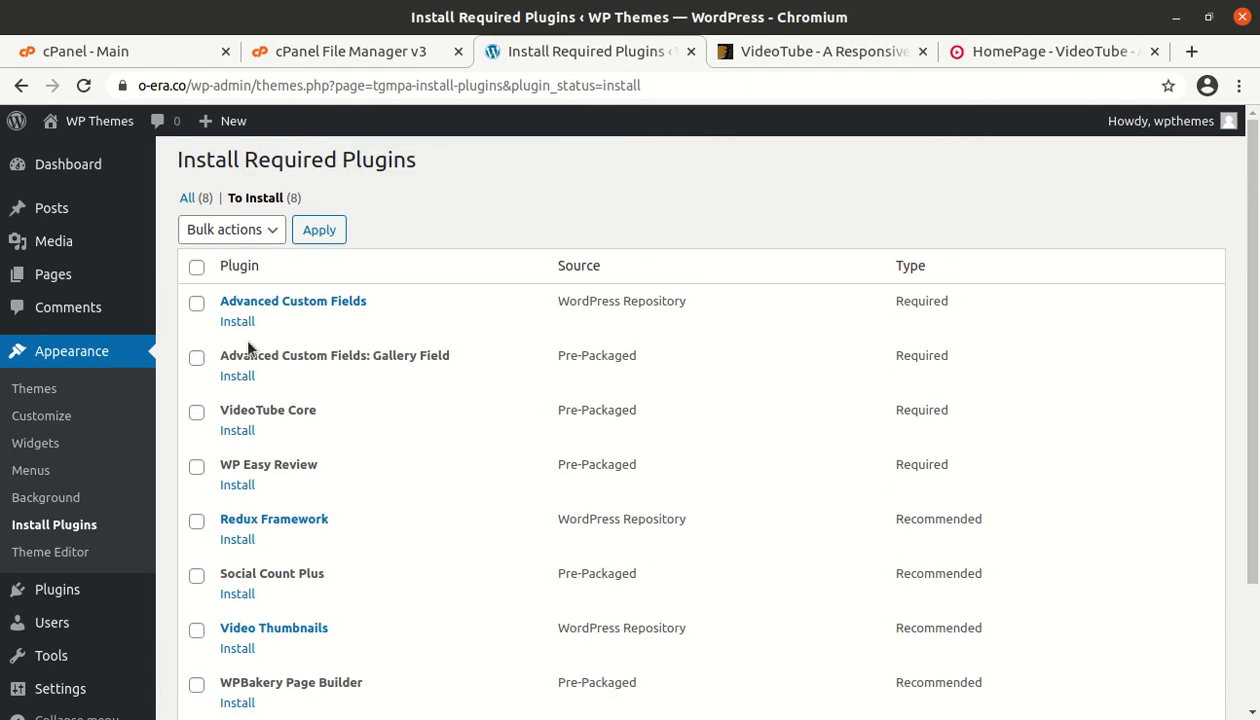
pyautogui.click(197, 270)
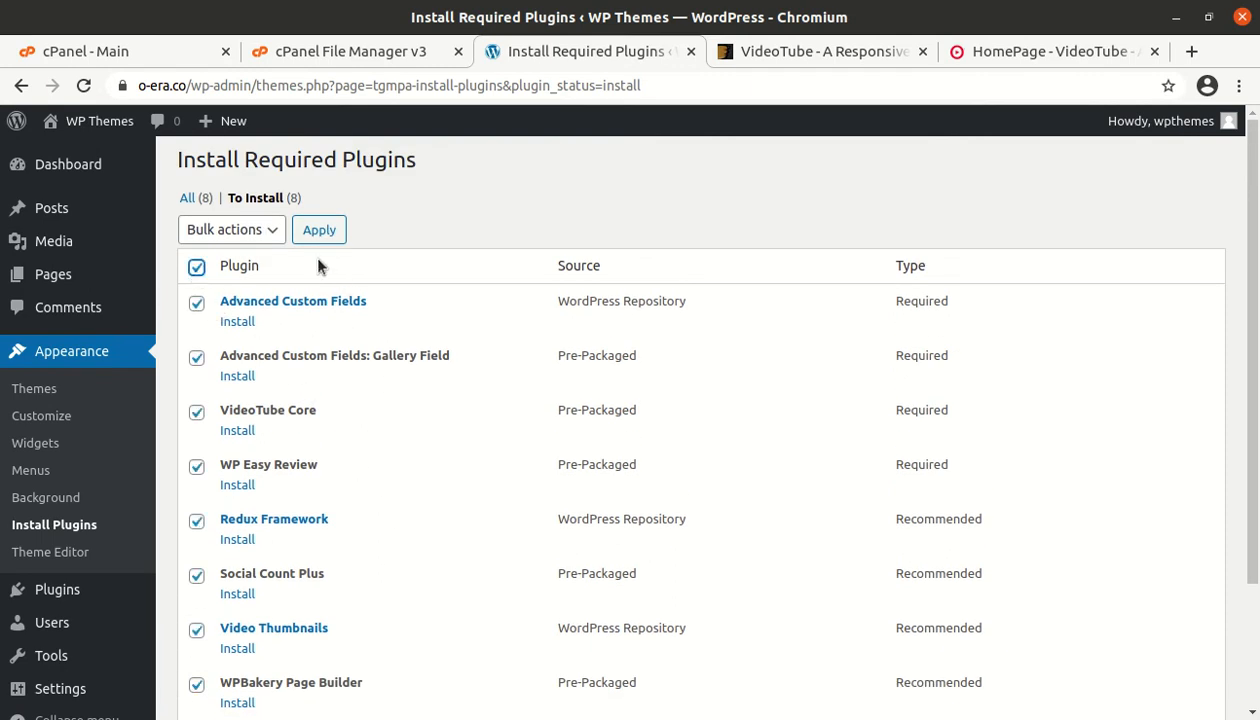
pyautogui.click(251, 230)
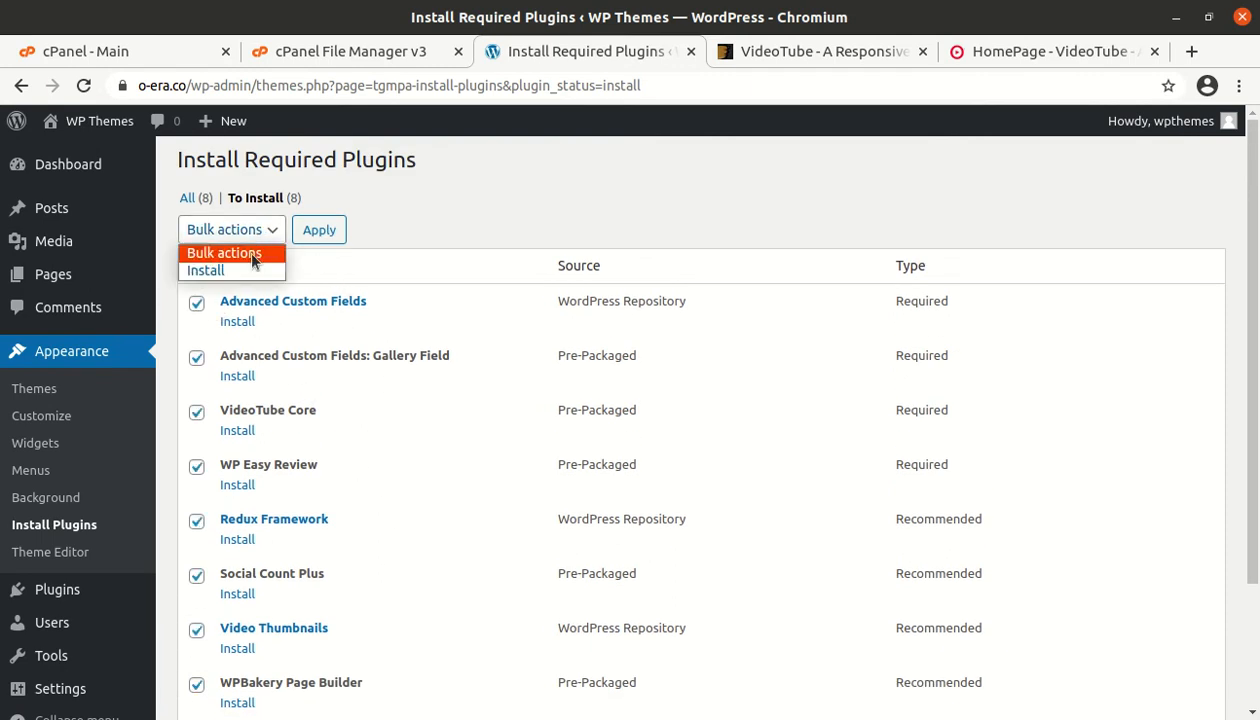
pyautogui.click(245, 273)
pyautogui.click(316, 235)
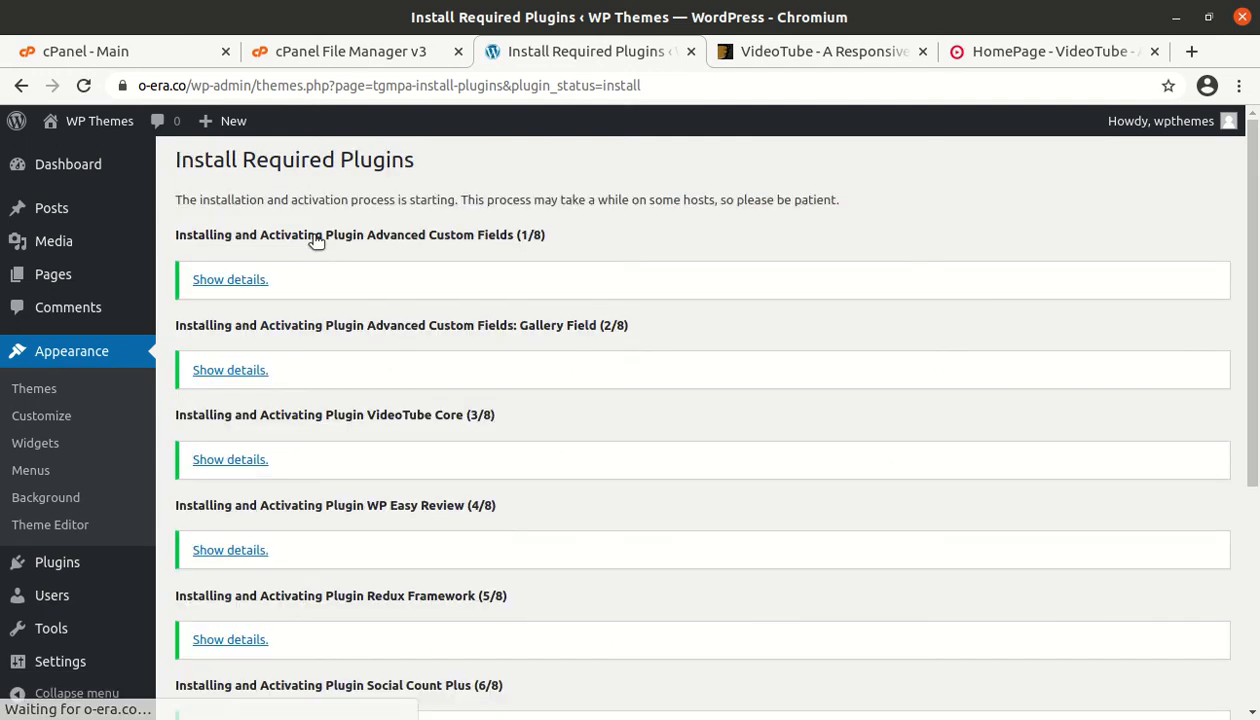
# Step: Look through the installation and activation results of the plugins and highlight the completion line
pyautogui.scroll(-2, 413, 301)
pyautogui.scroll(-5, 413, 301)
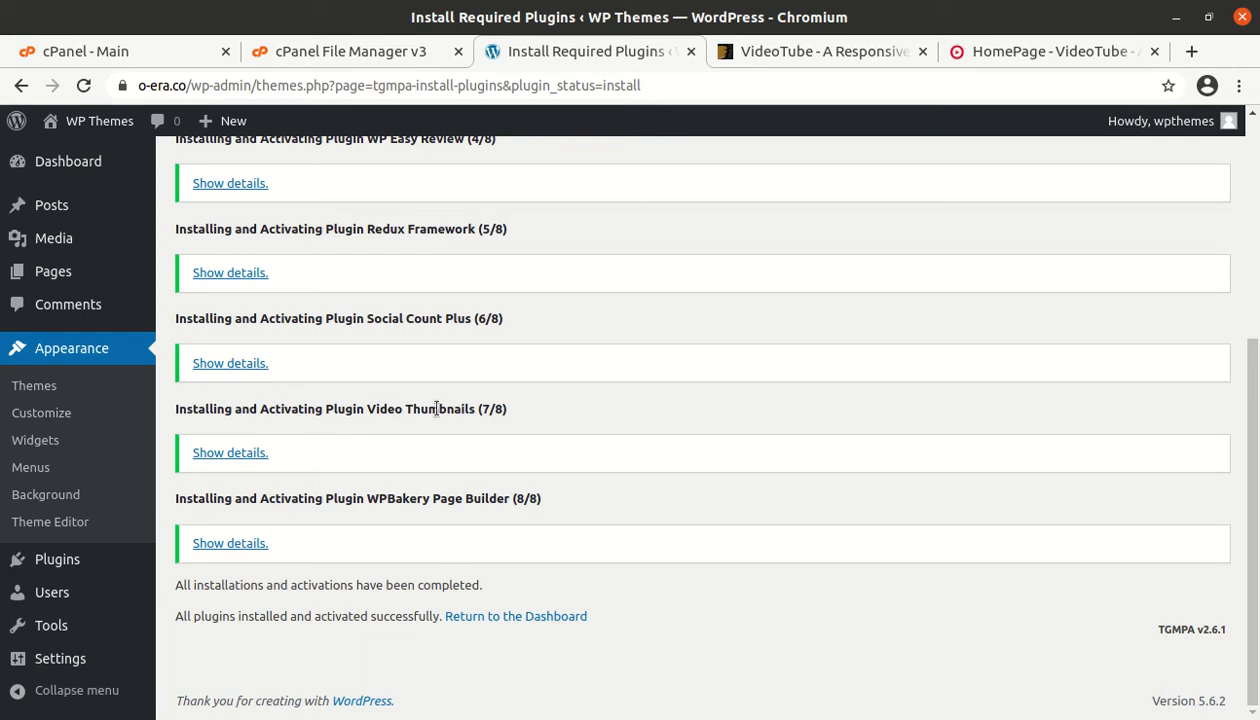
pyautogui.scroll(3, 534, 418)
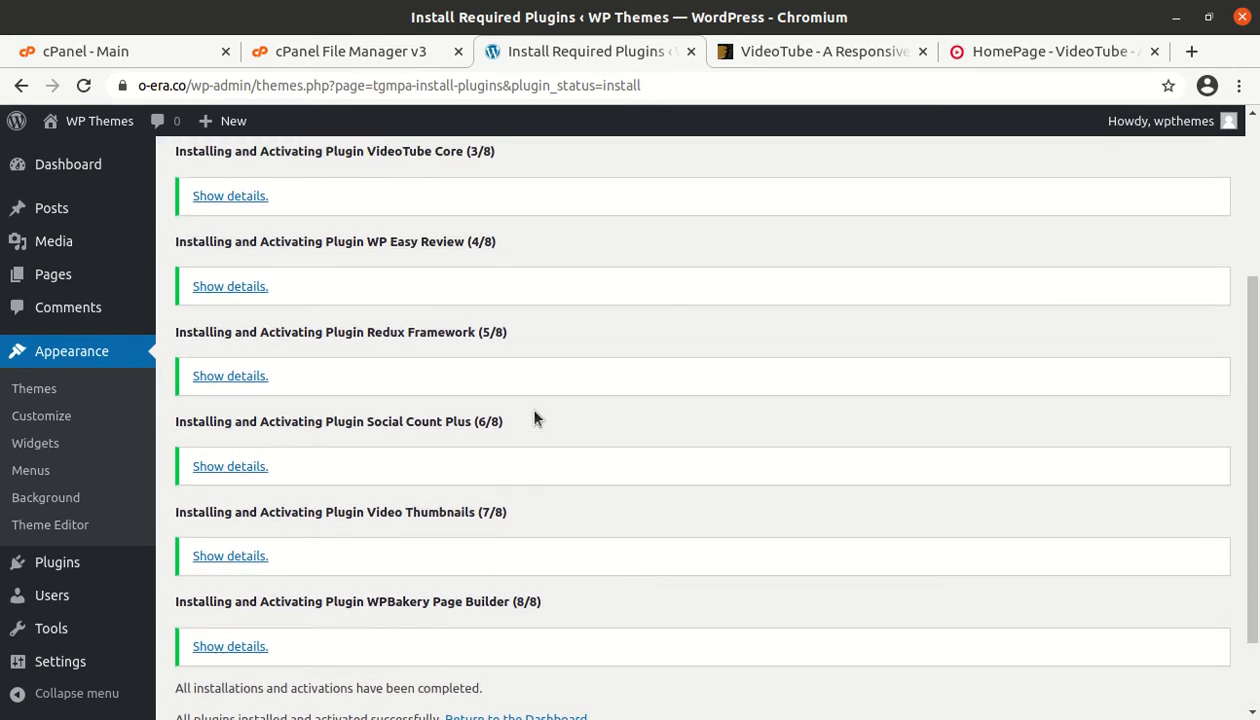
pyautogui.scroll(4, 534, 418)
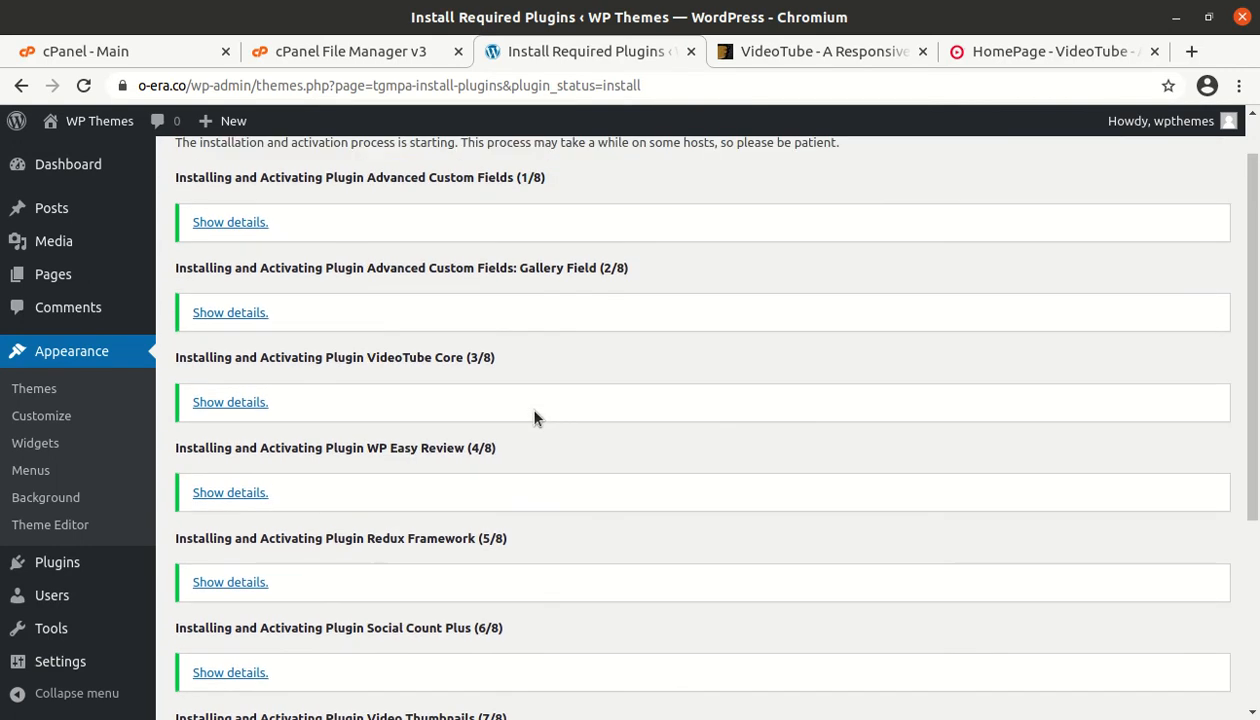
pyautogui.scroll(-6, 534, 418)
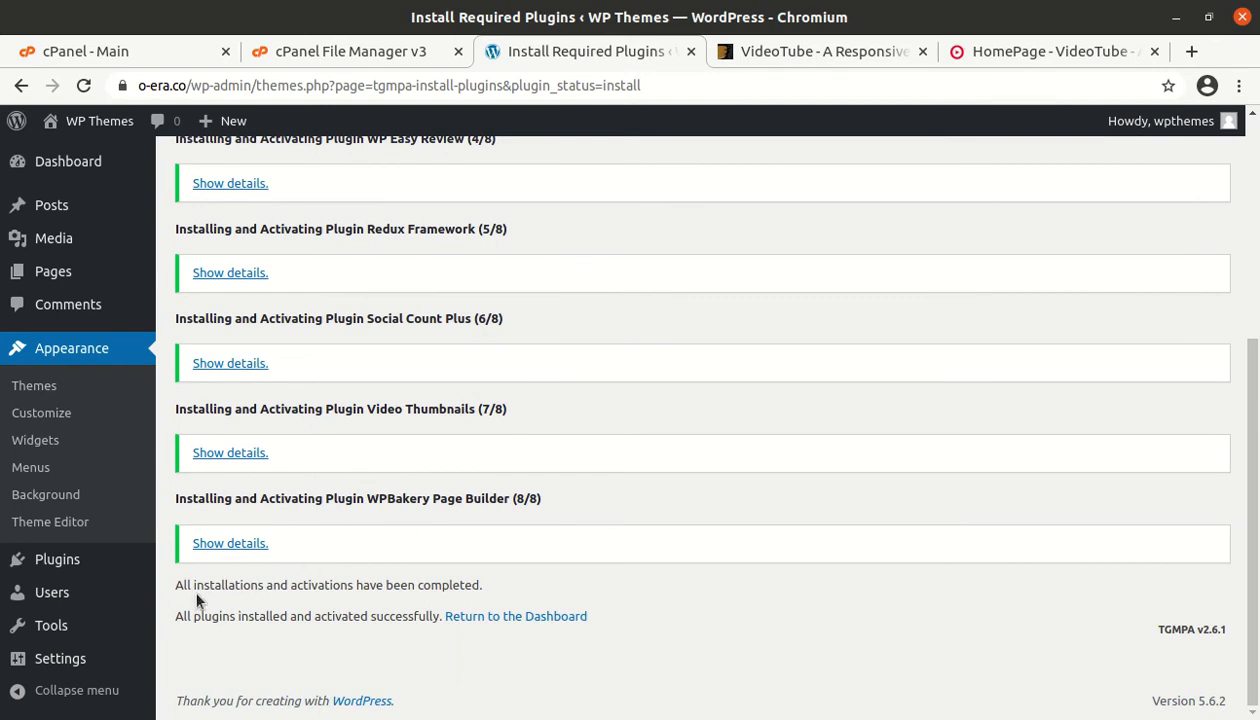
pyautogui.moveTo(176, 585); pyautogui.dragTo(480, 585)
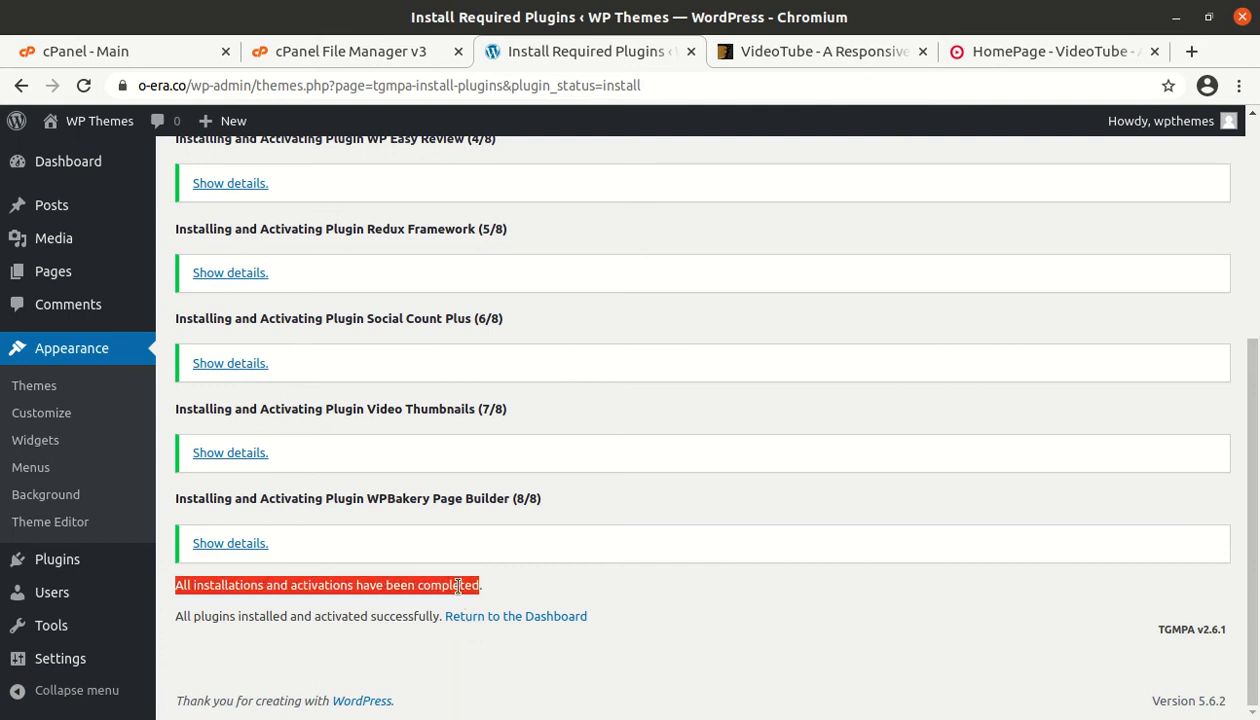
# Step: Return to the WordPress Dashboard and dismiss the Redux registration notice
pyautogui.click(474, 620)
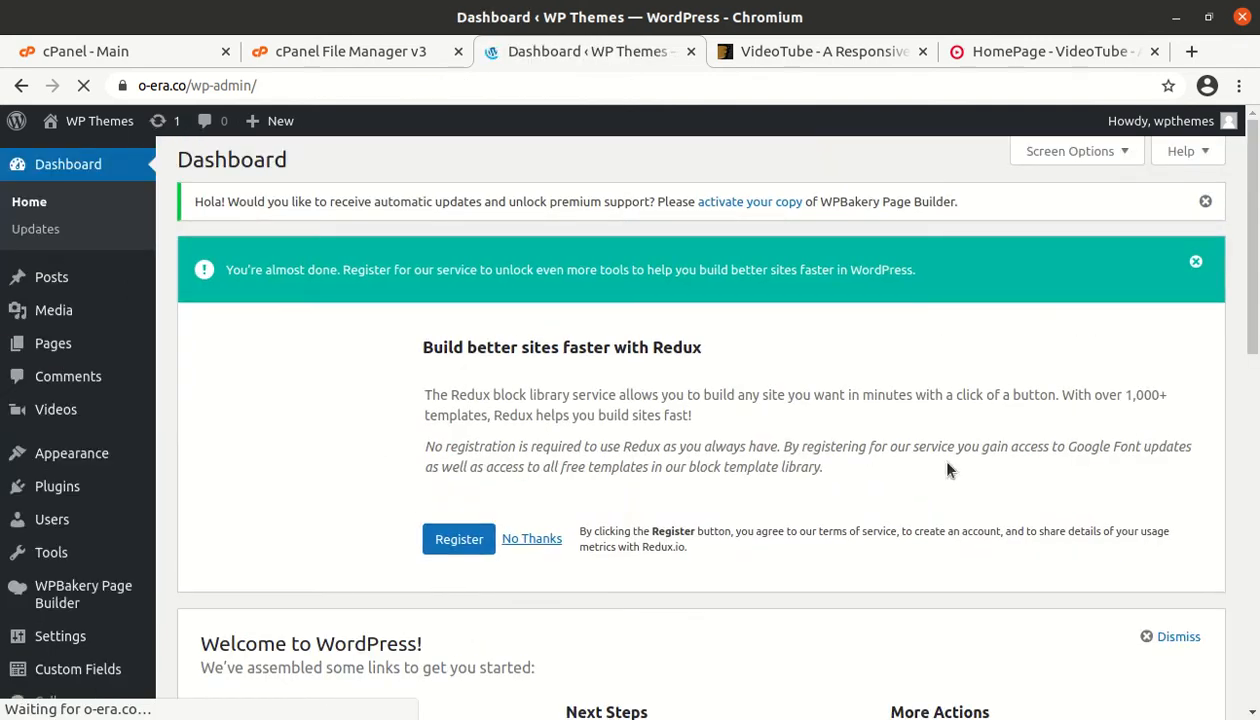
pyautogui.click(1195, 261)
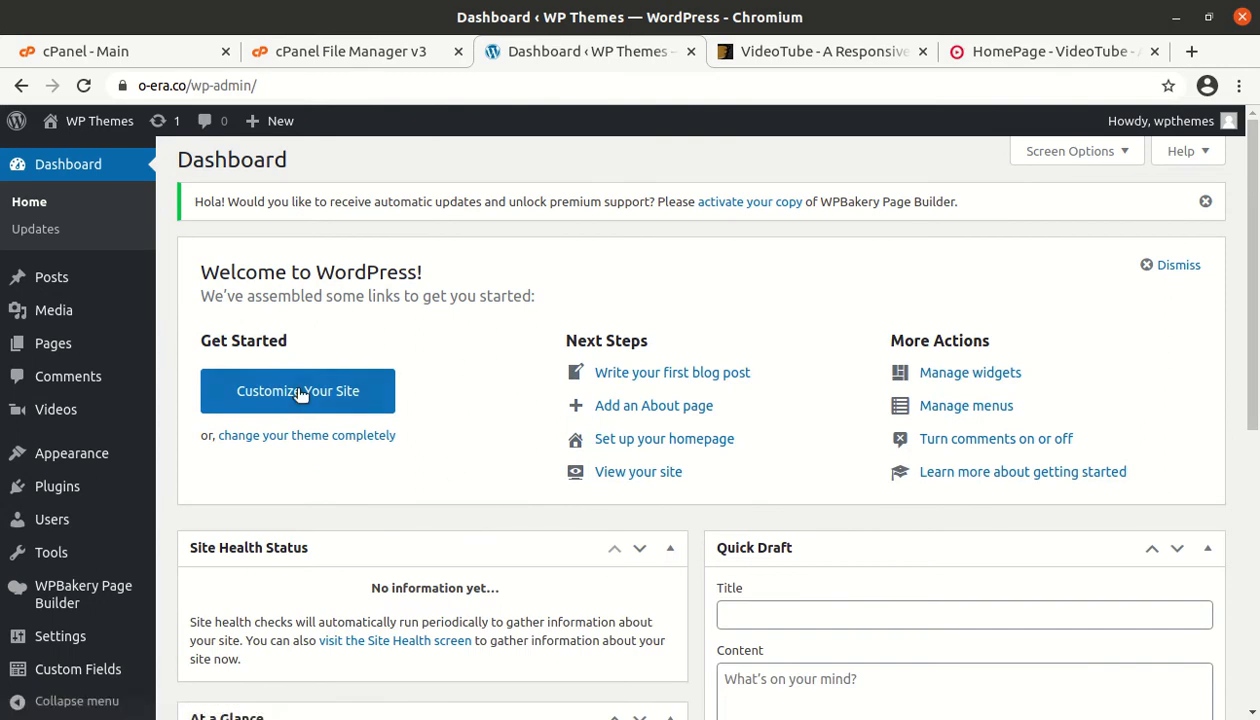
# Step: Open the site's front page in a new tab and compare it with the VideoTube demo homepage
pyautogui.middleClick(68, 155)
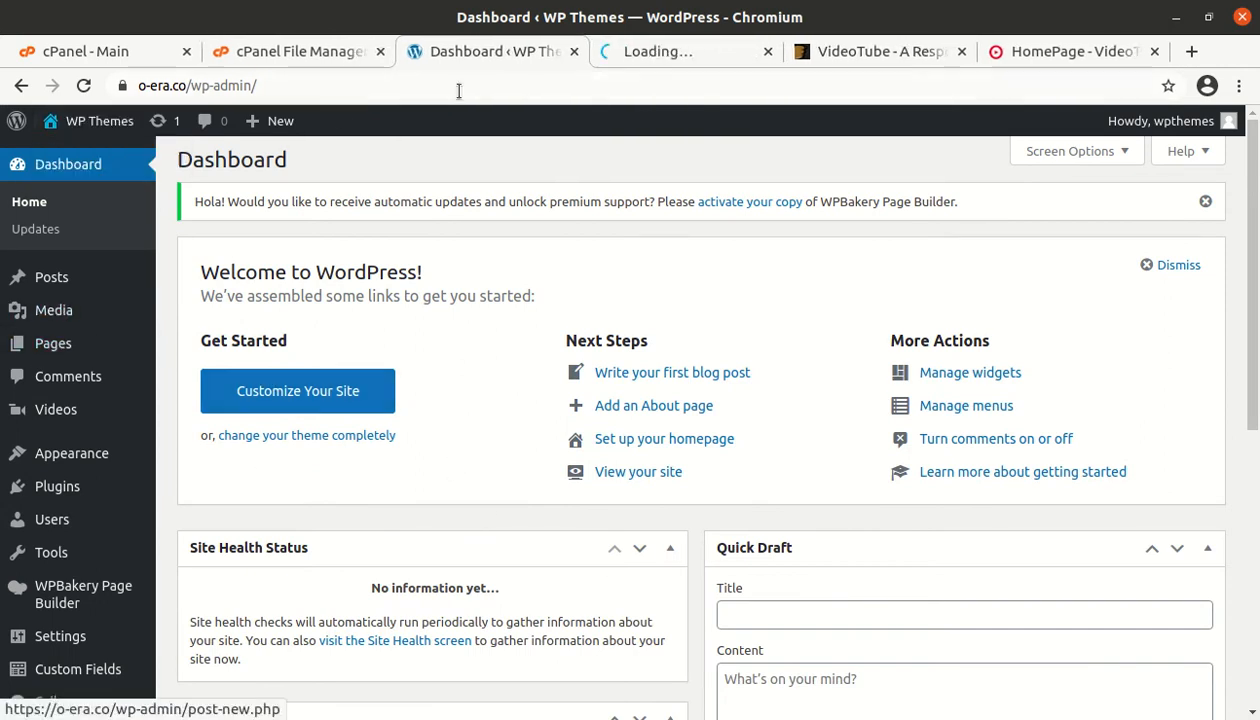
pyautogui.click(634, 55)
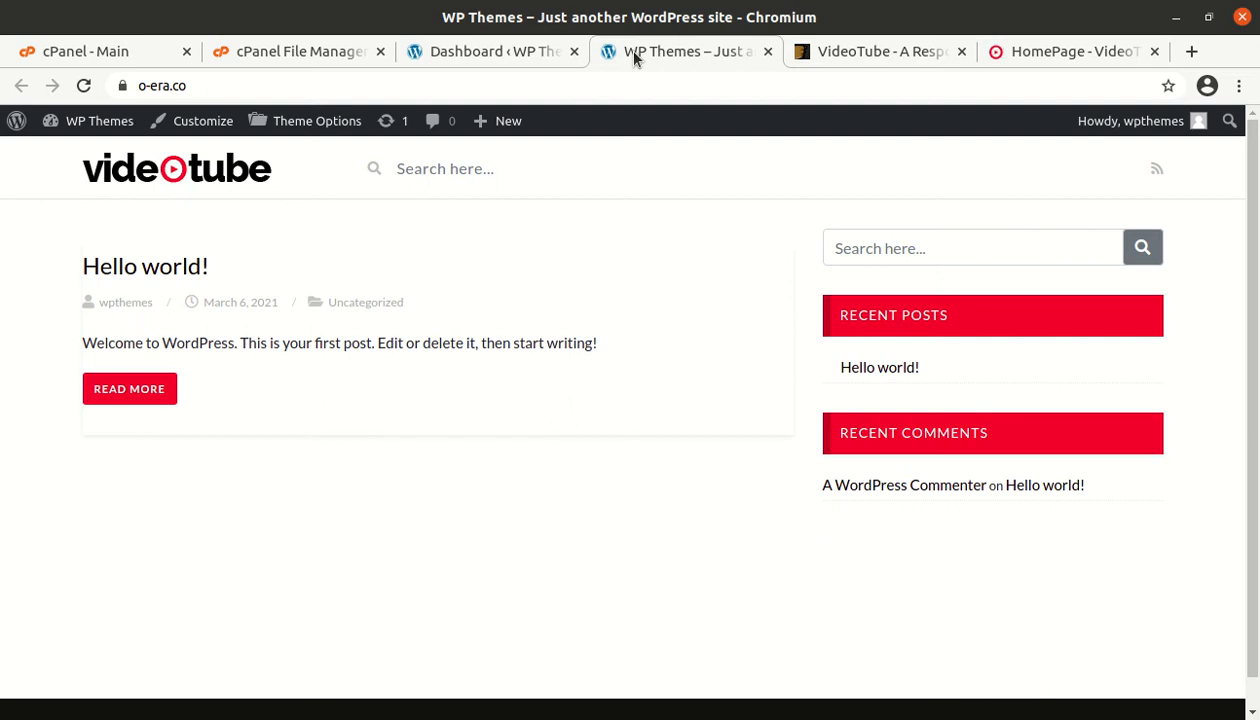
pyautogui.click(1045, 50)
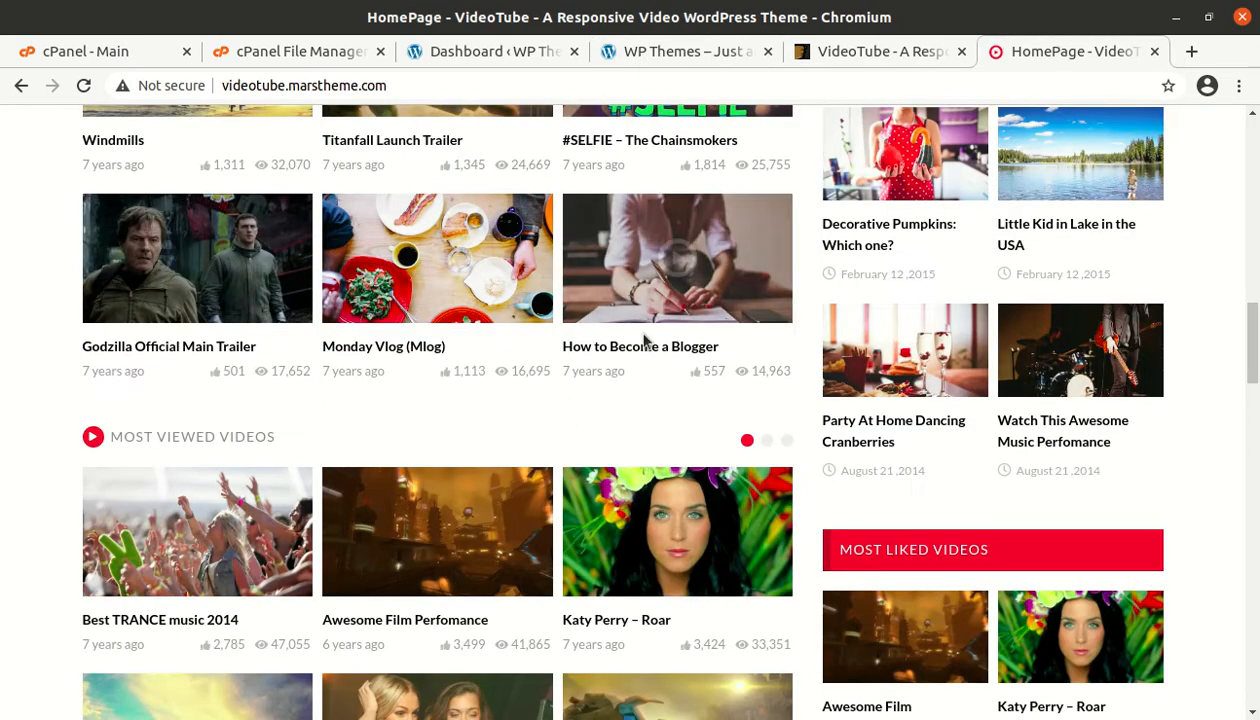
pyautogui.scroll(12, 645, 331)
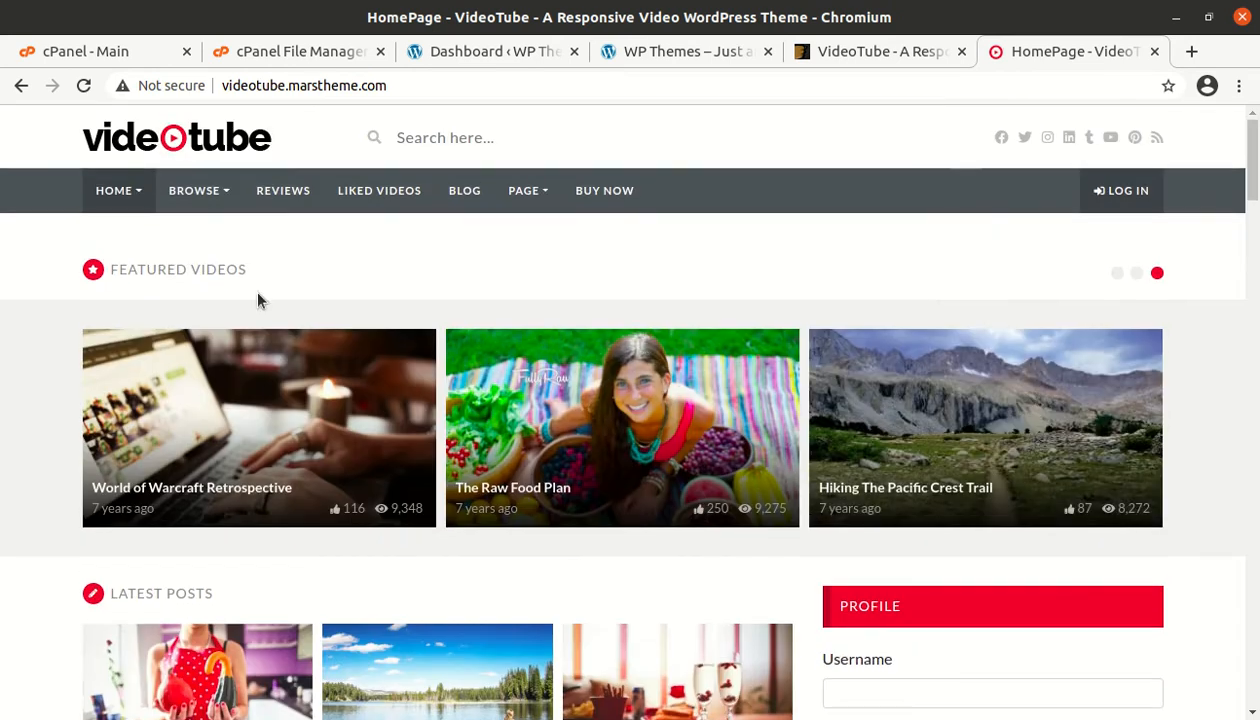
pyautogui.click(648, 52)
# Step: Go back to the WordPress Dashboard and open the VideoTube Theme Options page
pyautogui.click(501, 48)
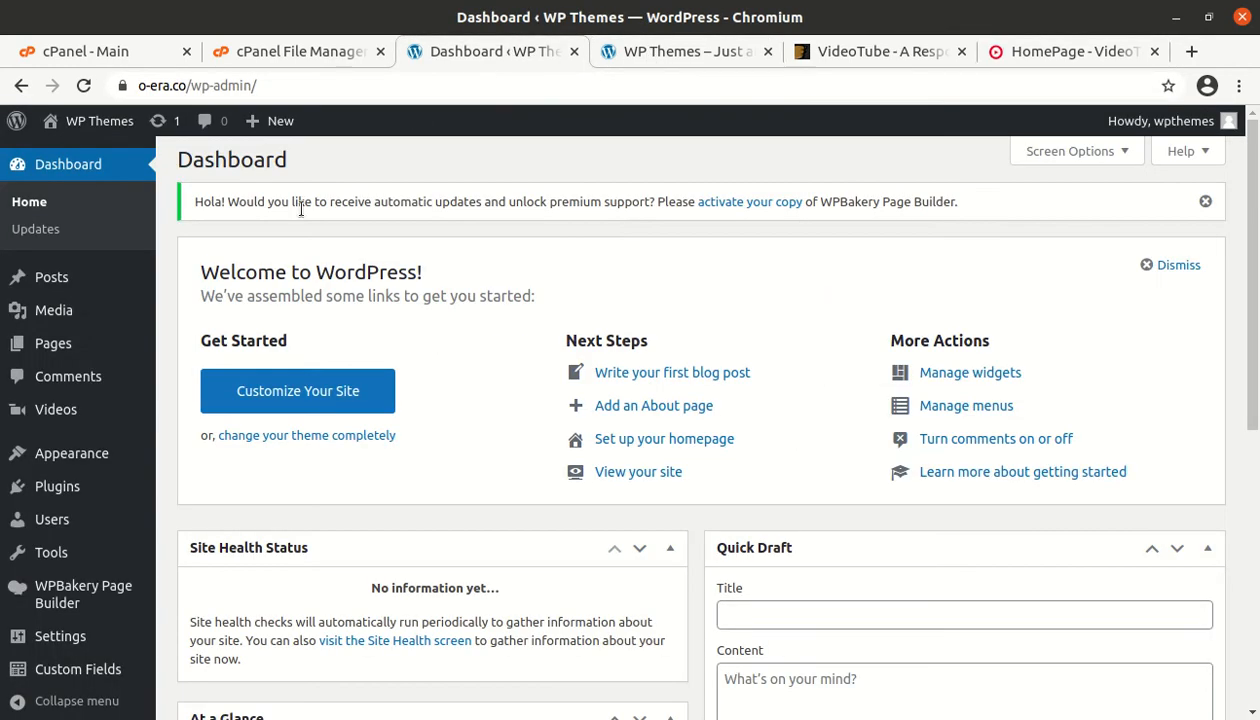
pyautogui.moveTo(68, 466)
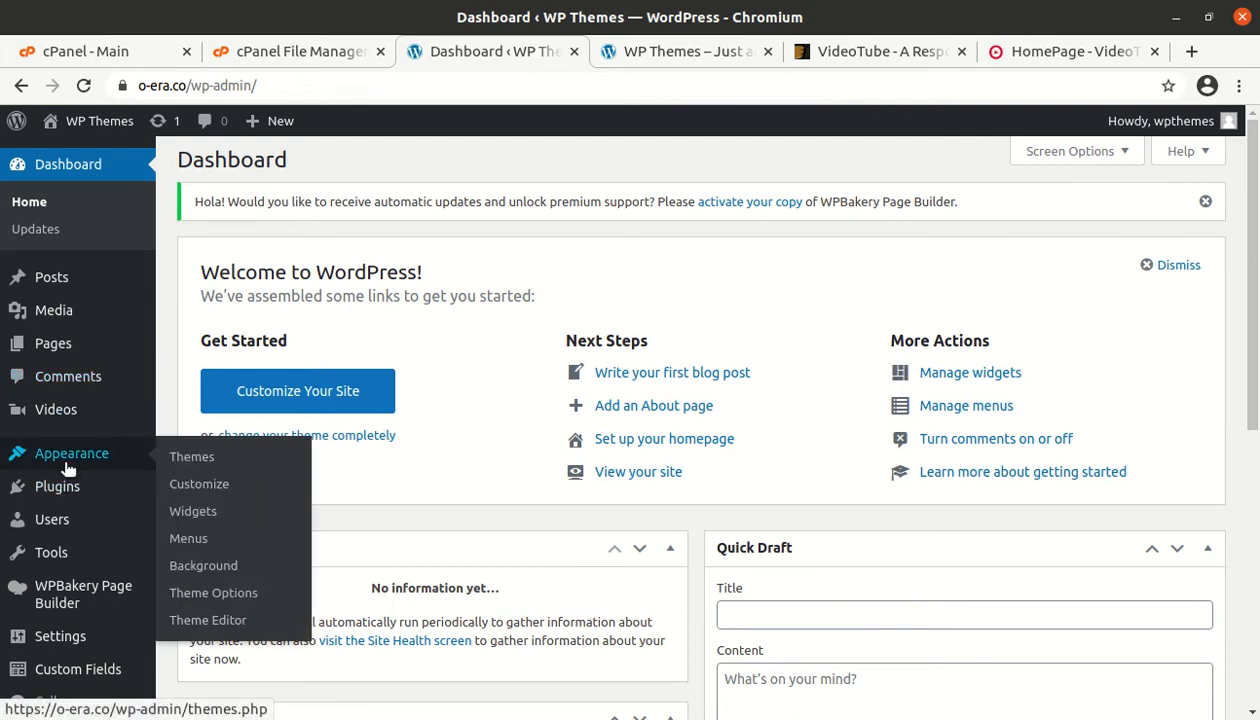
pyautogui.scroll(-6, 65, 441)
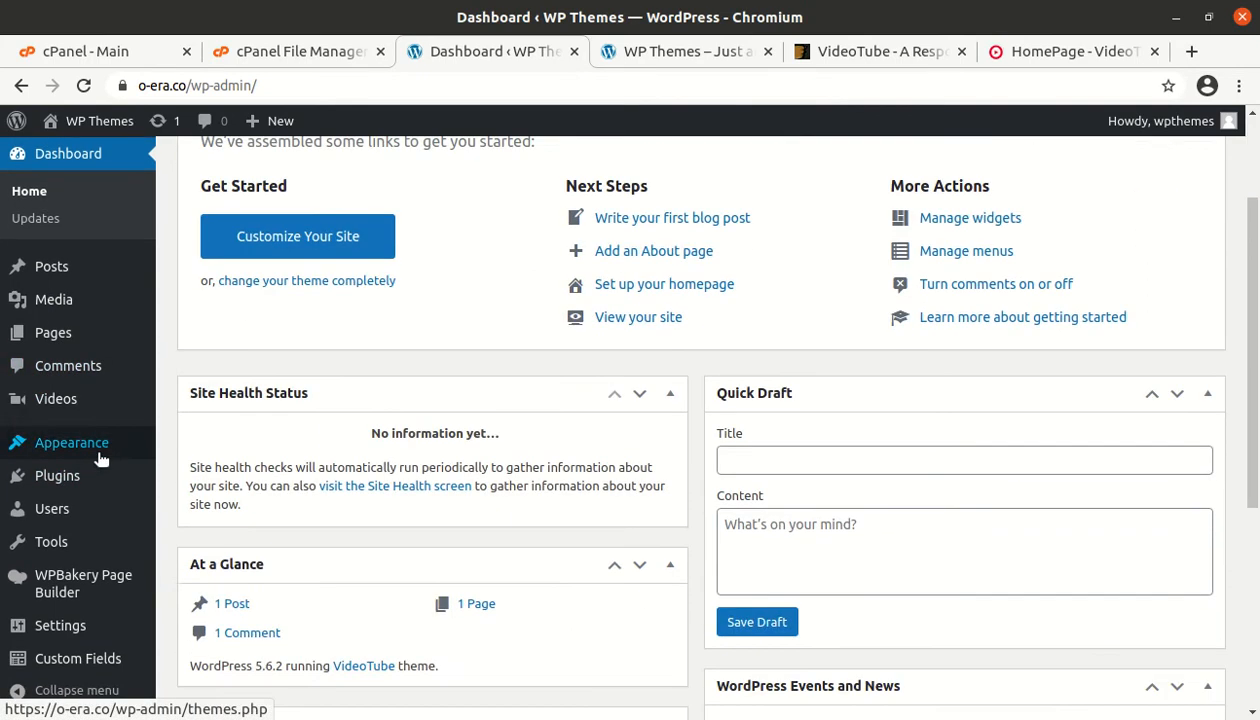
pyautogui.moveTo(68, 627)
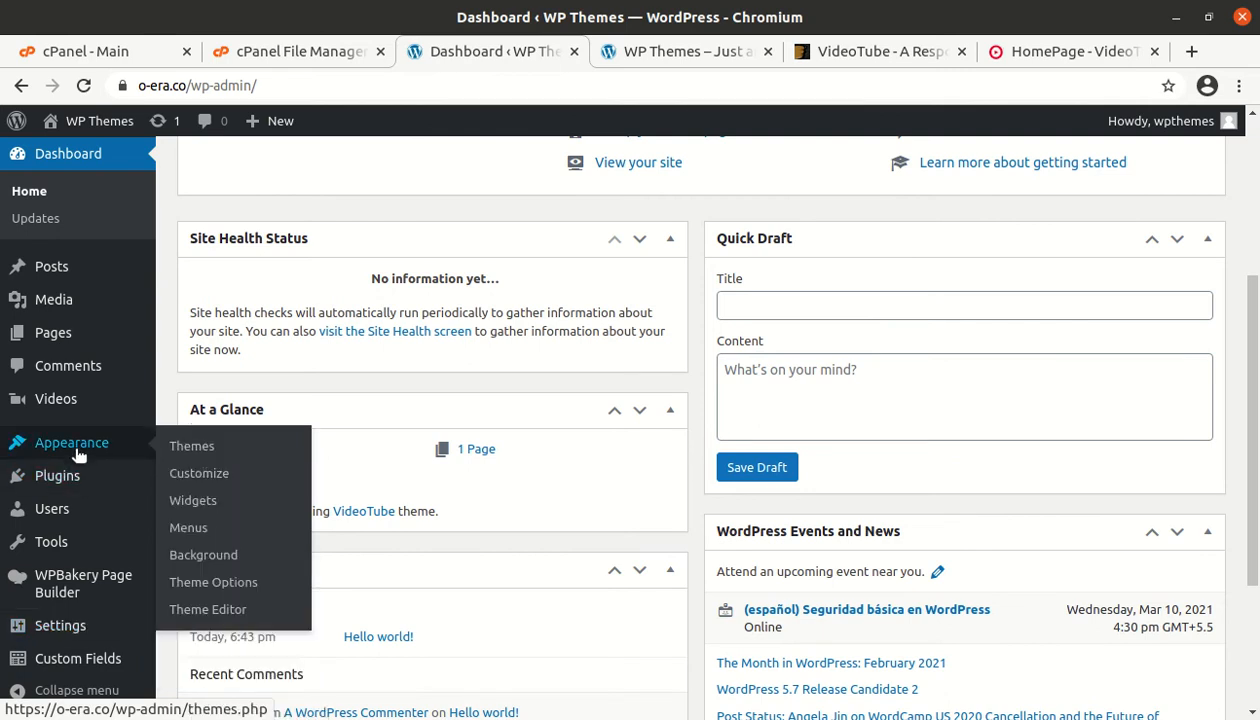
pyautogui.moveTo(88, 343)
pyautogui.moveTo(62, 541)
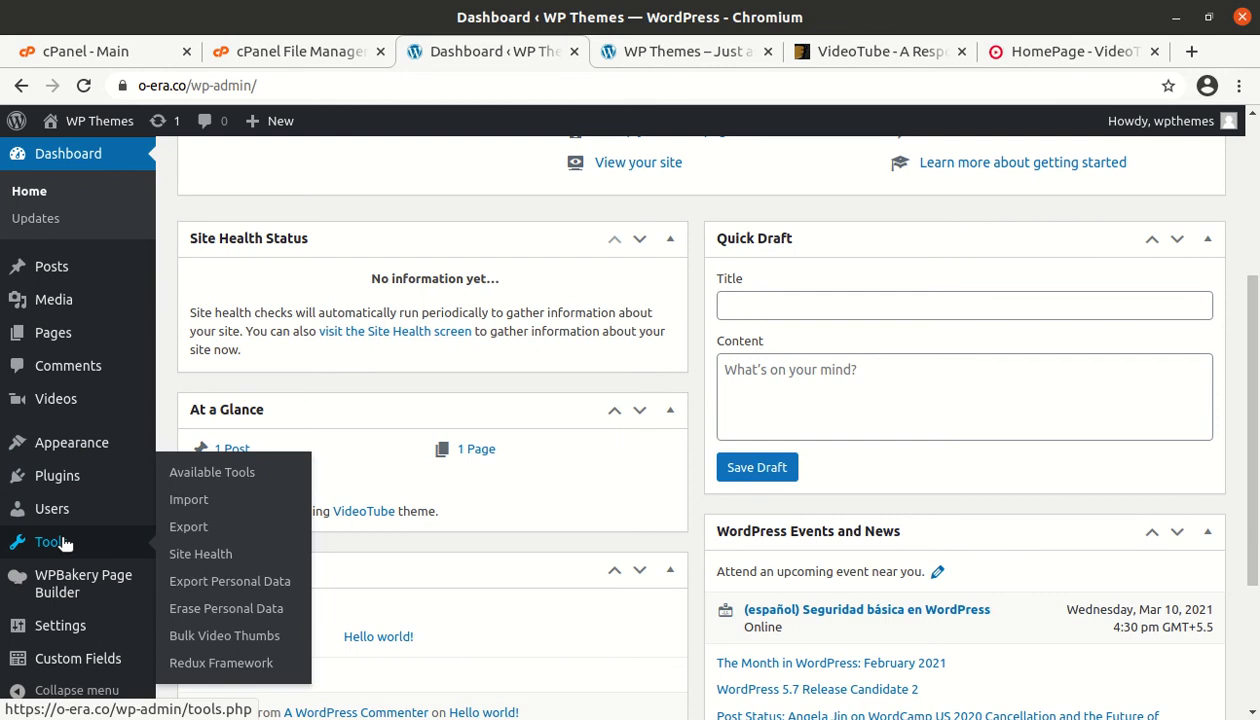
pyautogui.scroll(-3, 62, 560)
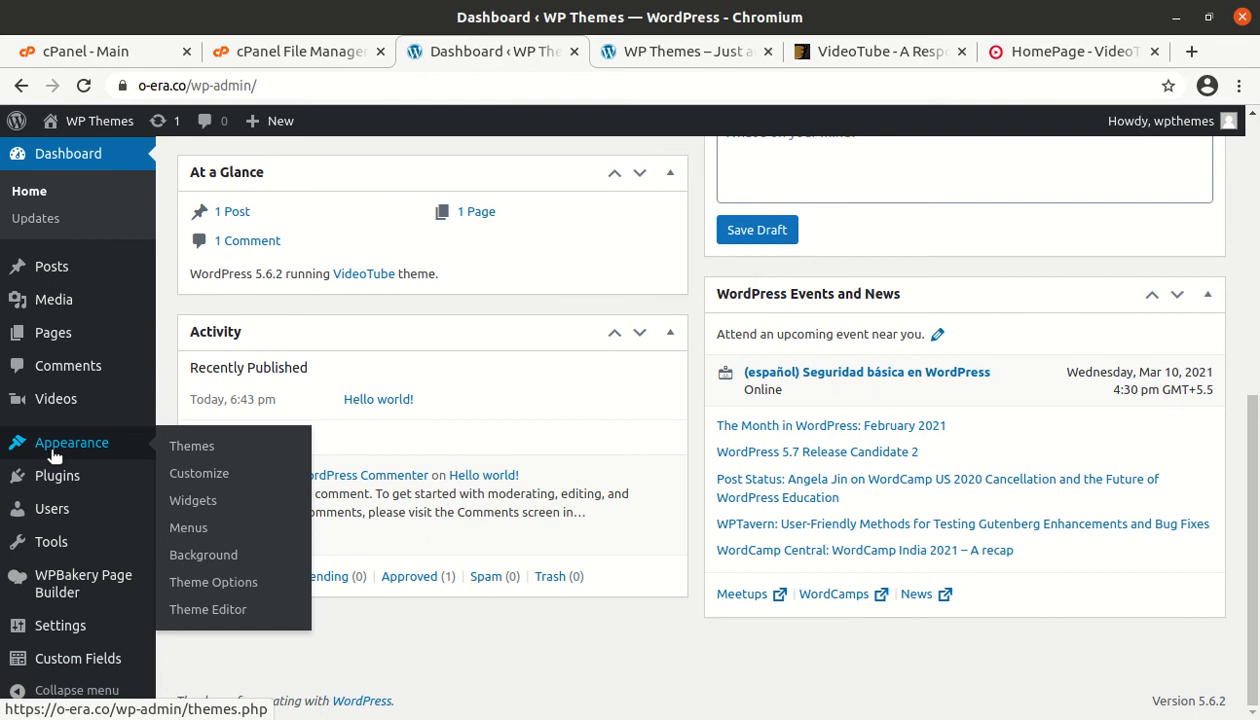
pyautogui.click(214, 585)
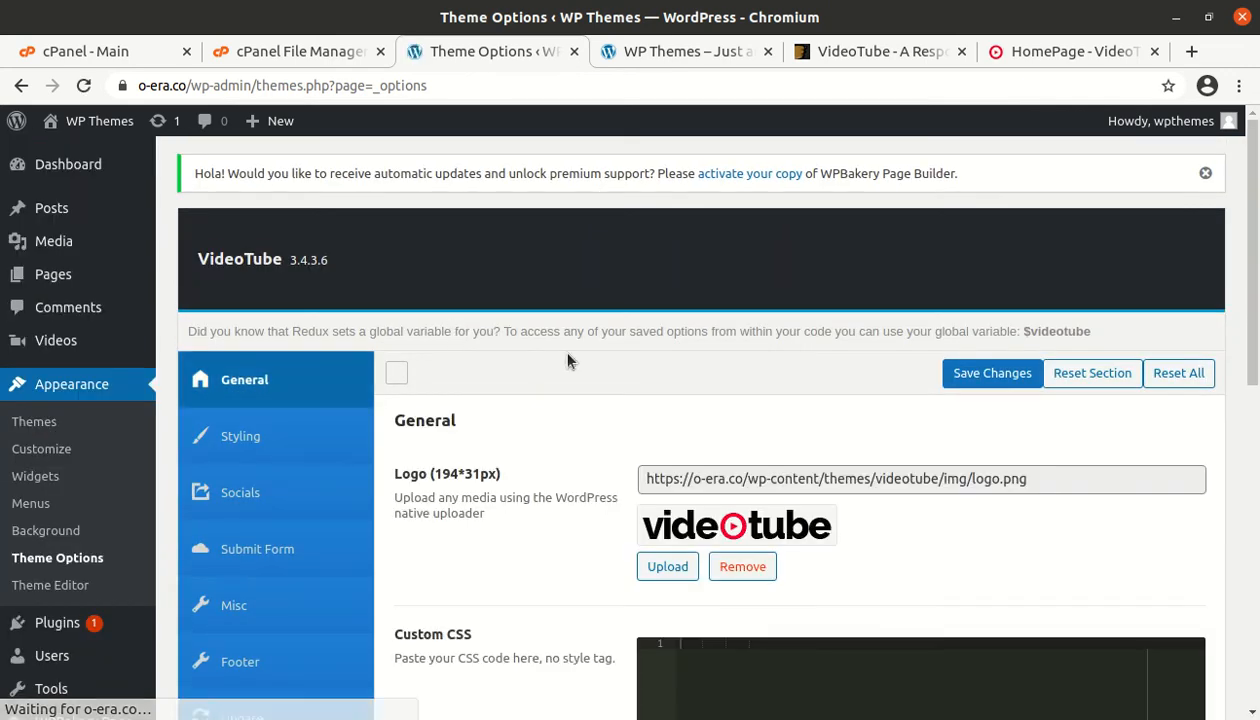
# Step: Look through the logo, custom CSS and custom JS settings in the General section of the theme options
pyautogui.scroll(-3, 614, 415)
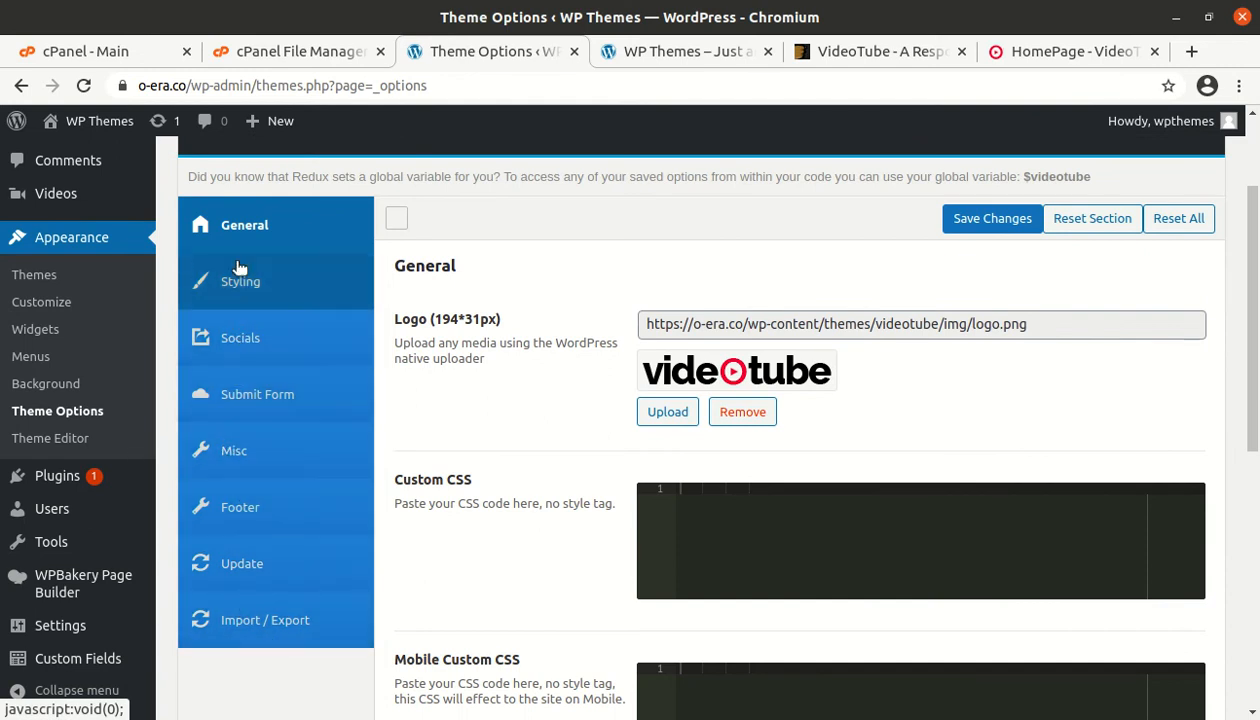
pyautogui.scroll(-5, 478, 295)
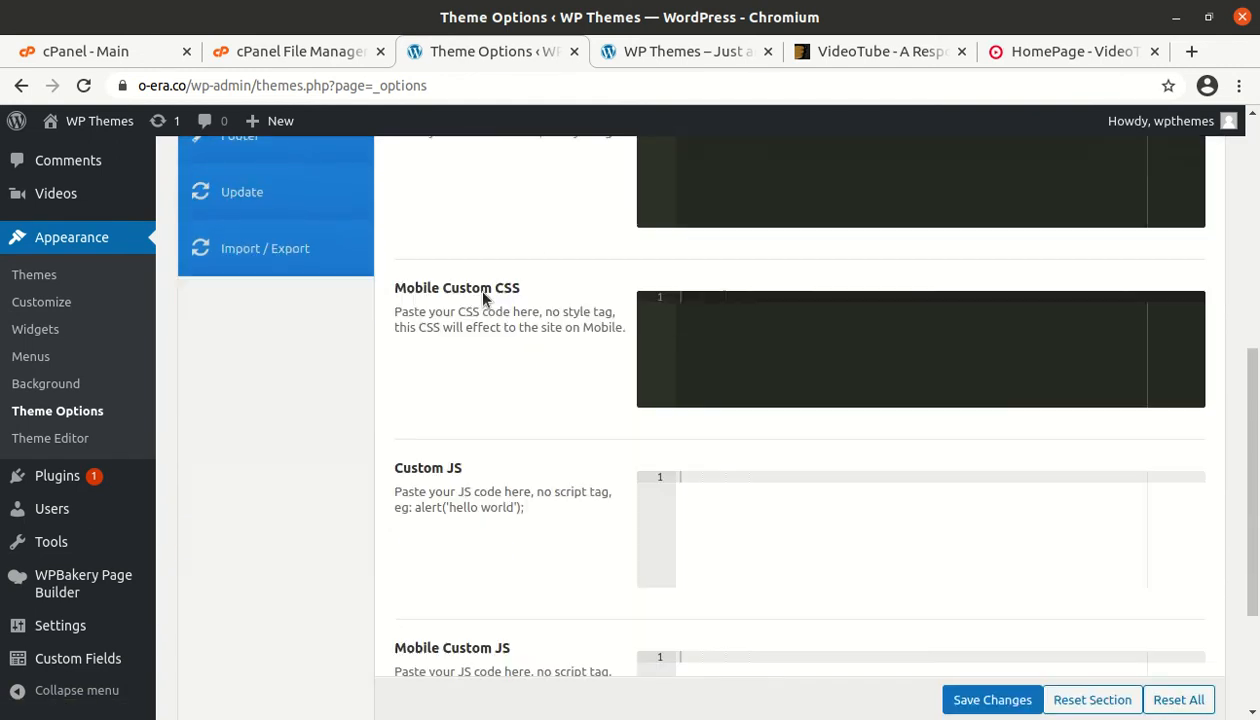
pyautogui.scroll(10, 482, 298)
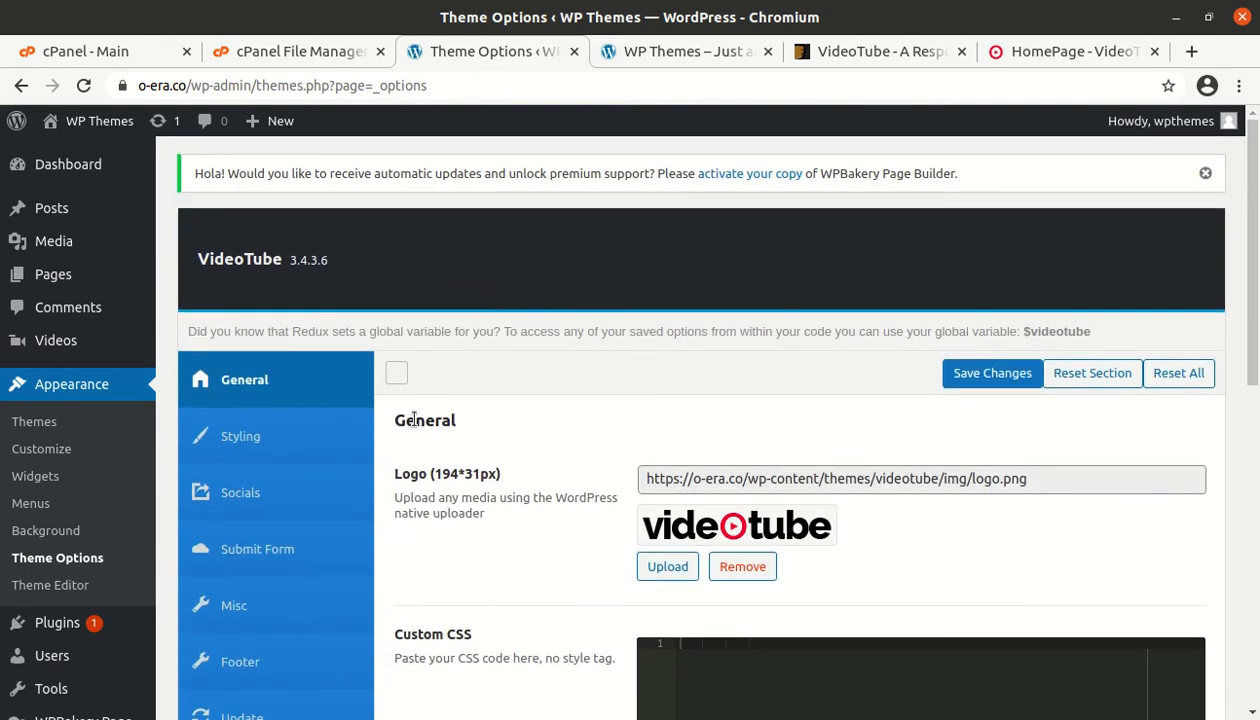
pyautogui.scroll(-2, 533, 436)
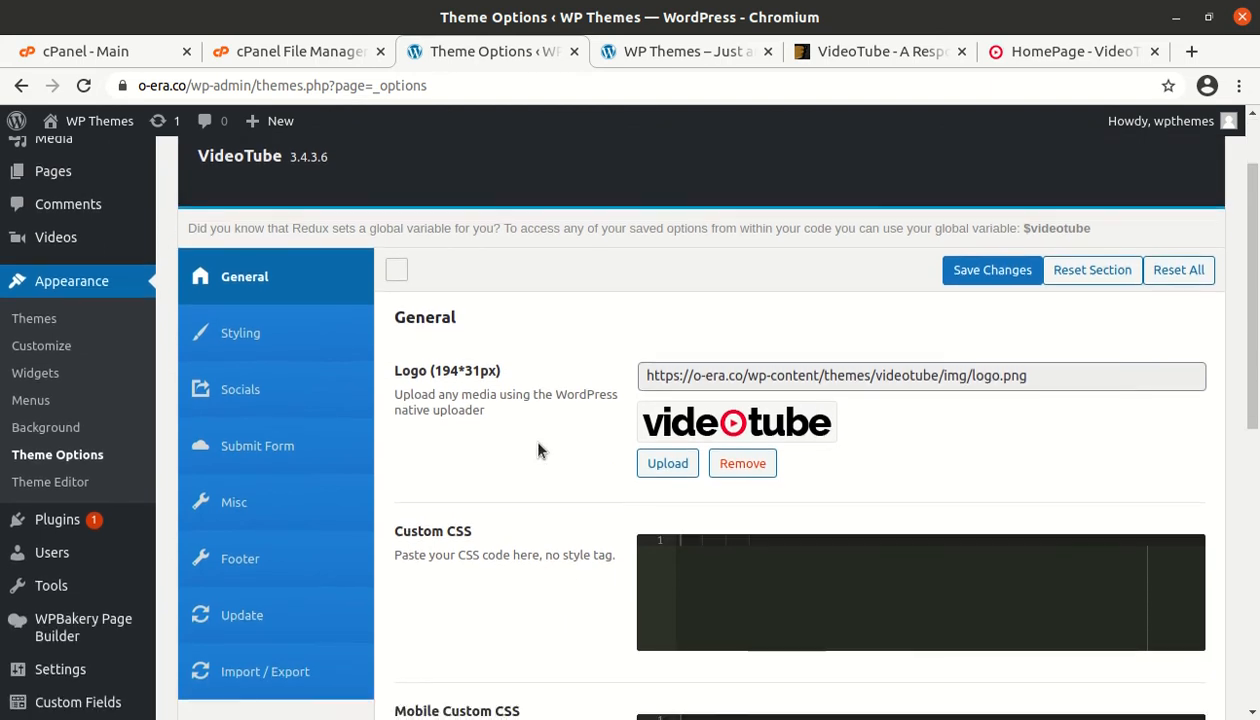
pyautogui.scroll(-3, 509, 437)
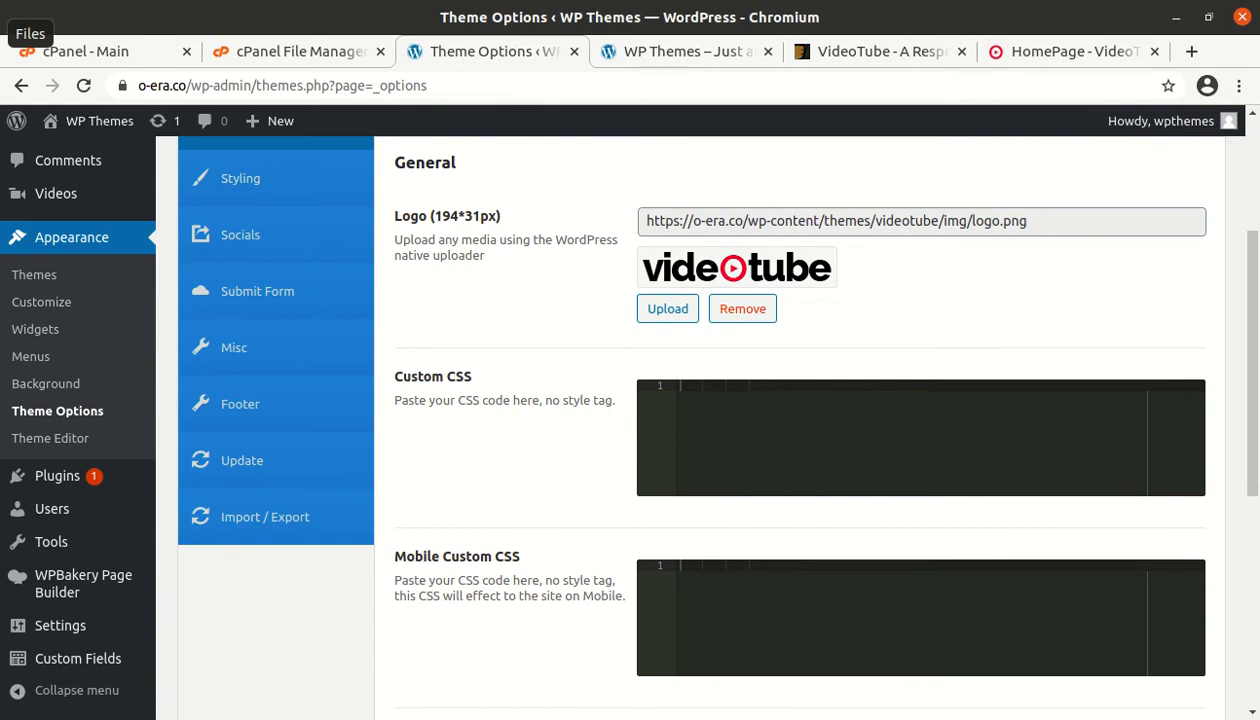
# Step: Switch to the Files app, examine the demo content files in the videotube package's XML folder, and minimize the window
pyautogui.click(0, 34)
pyautogui.click(313, 260)
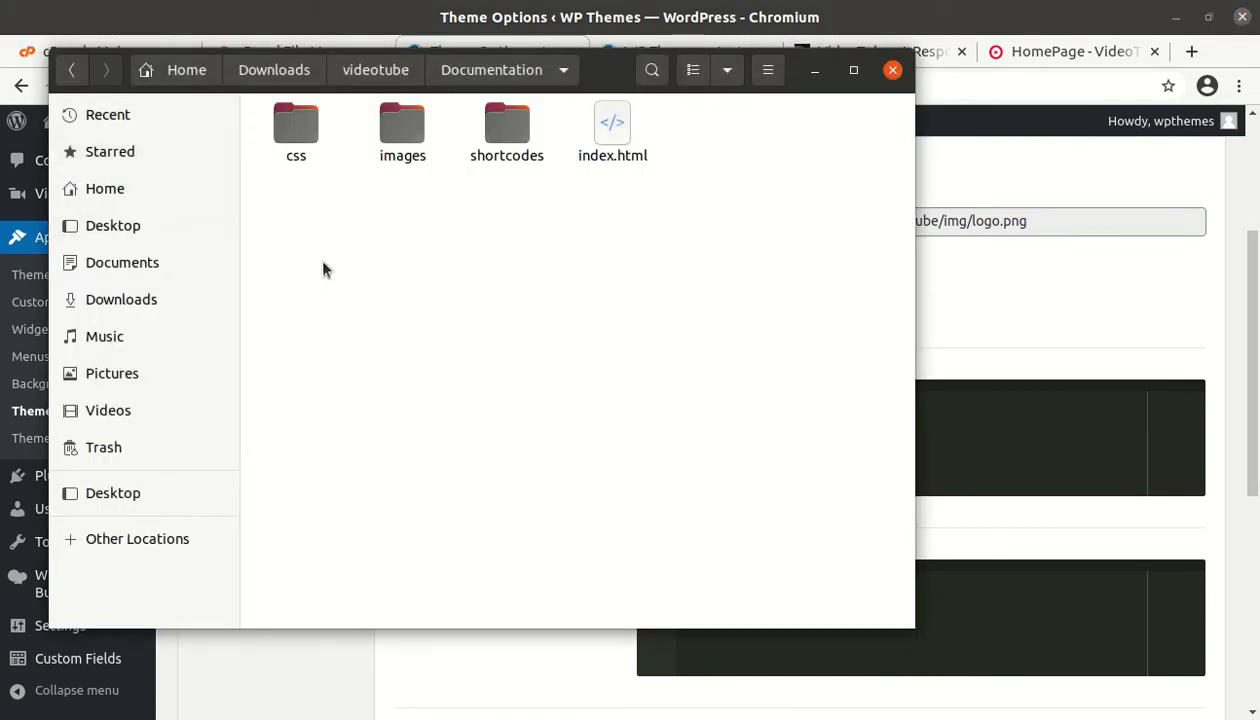
pyautogui.click(379, 76)
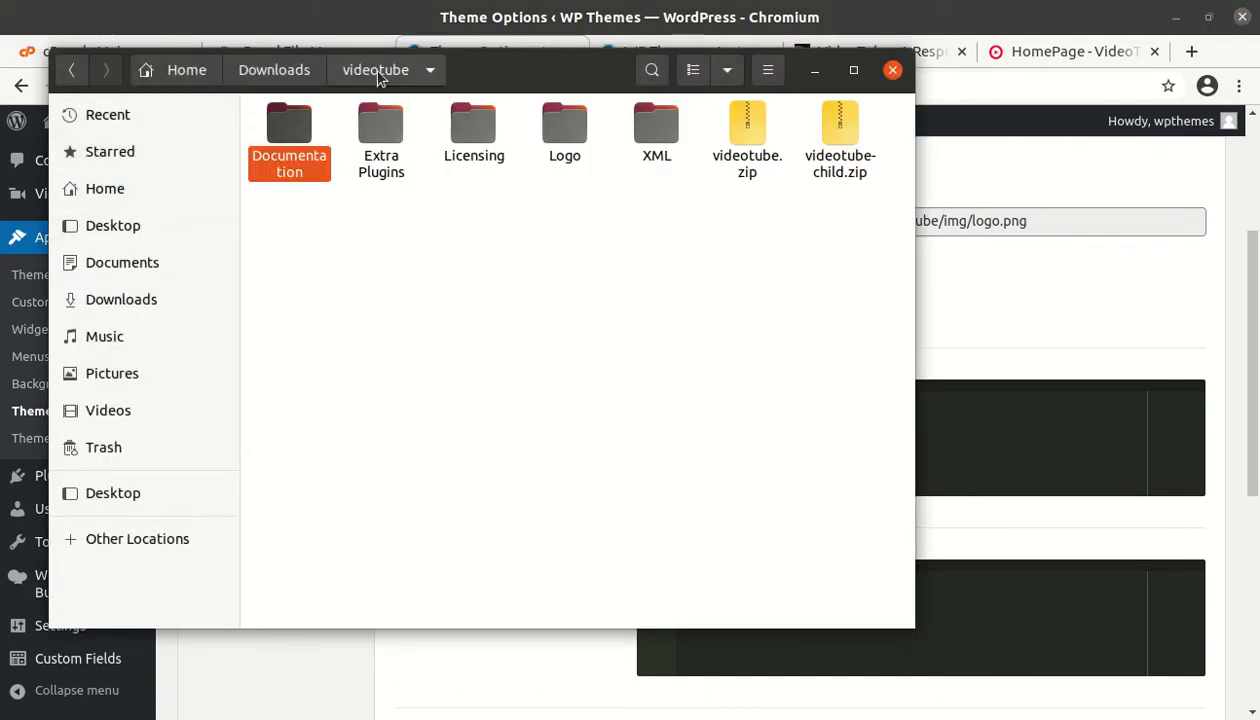
pyautogui.click(350, 252)
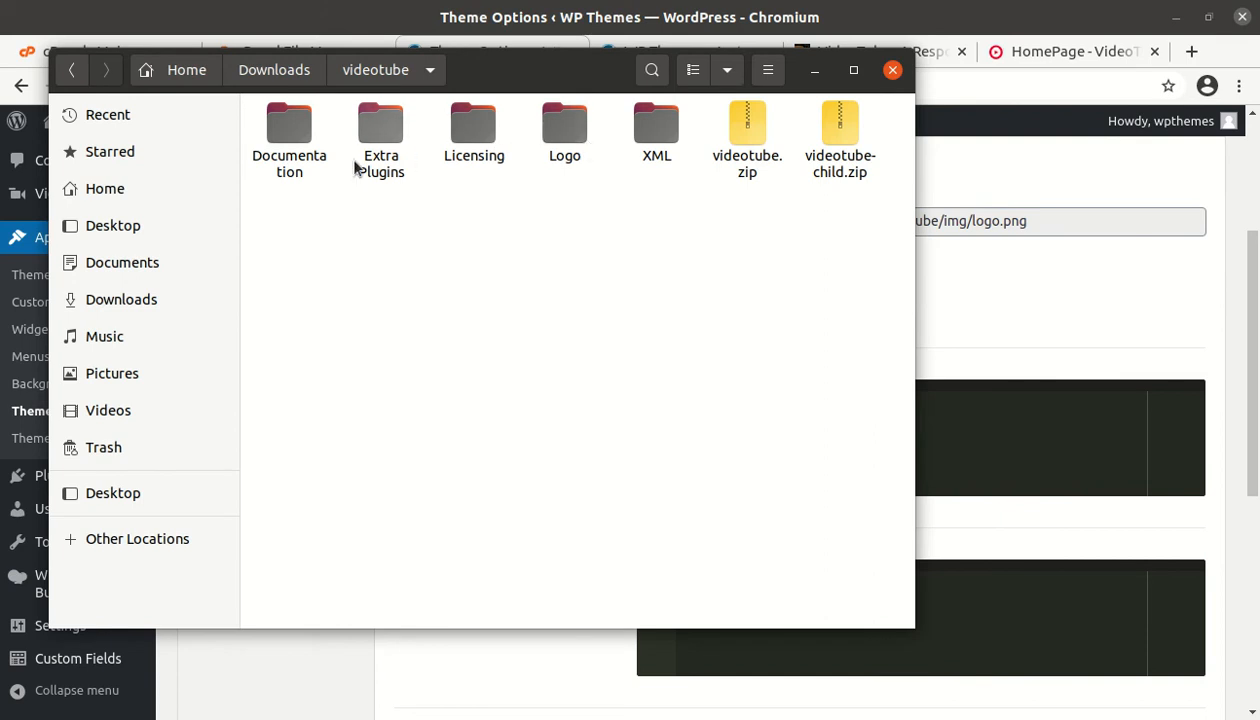
pyautogui.doubleClick(650, 128)
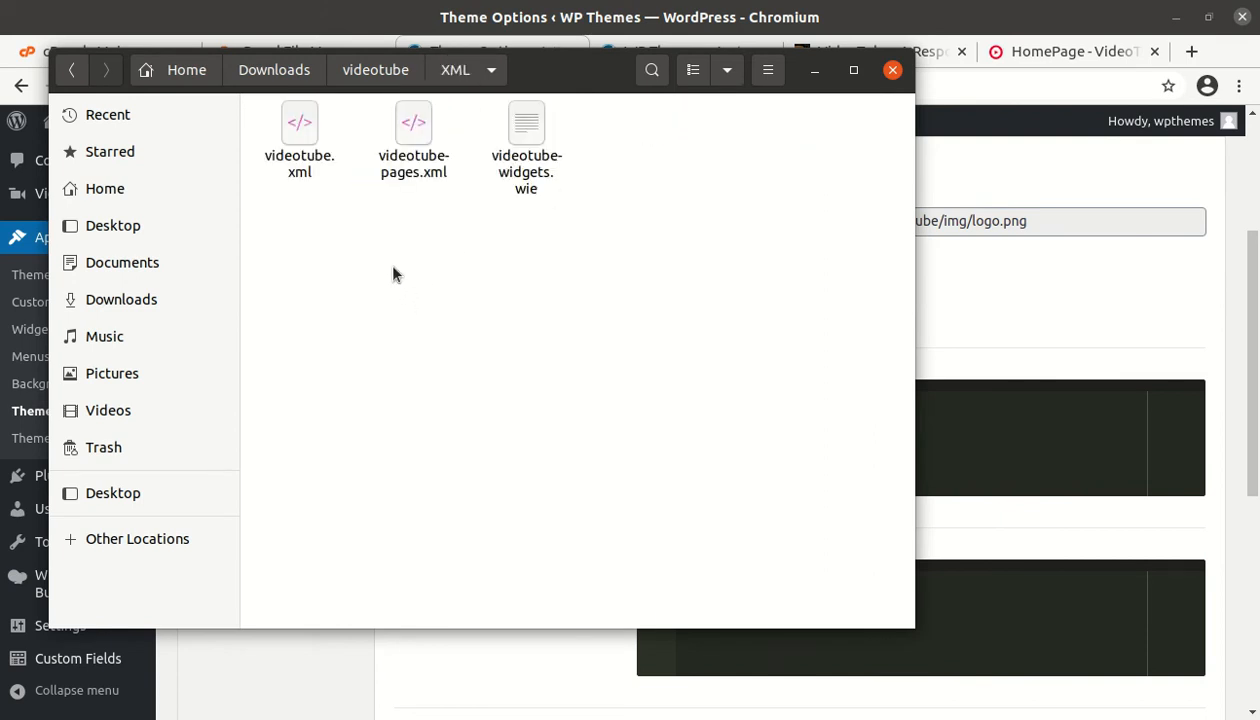
pyautogui.click(300, 158)
pyautogui.click(411, 165)
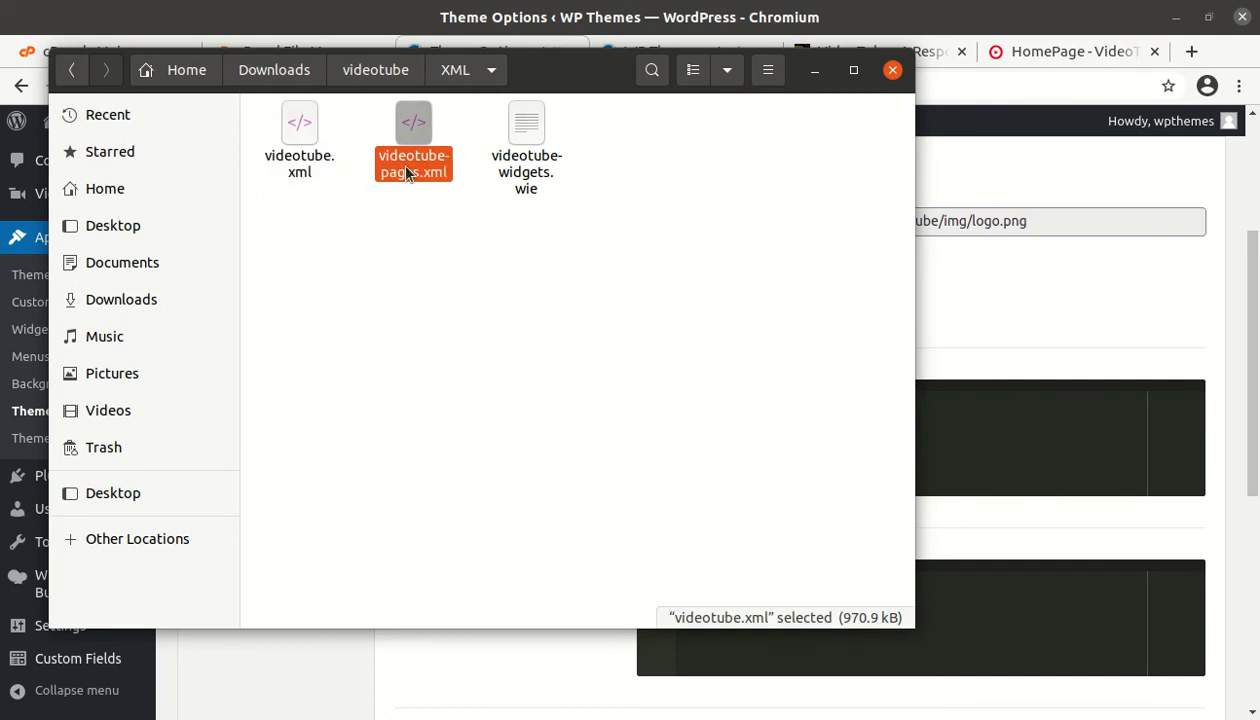
pyautogui.click(512, 188)
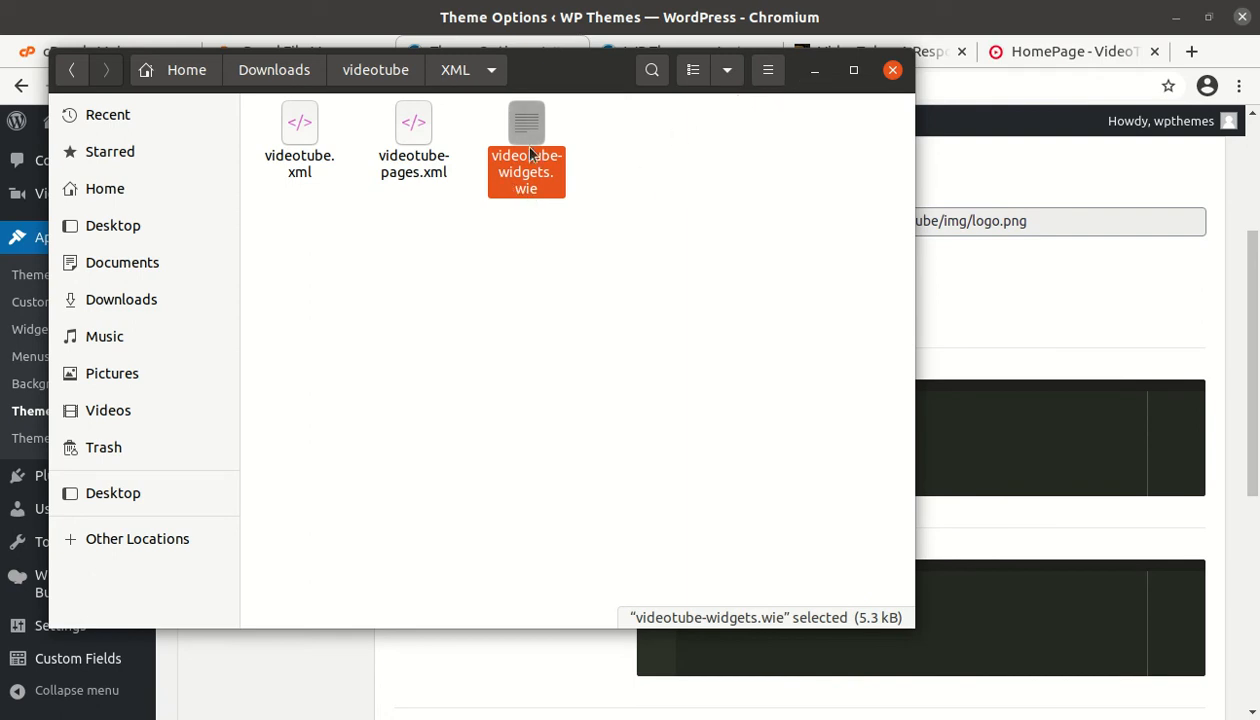
pyautogui.click(815, 72)
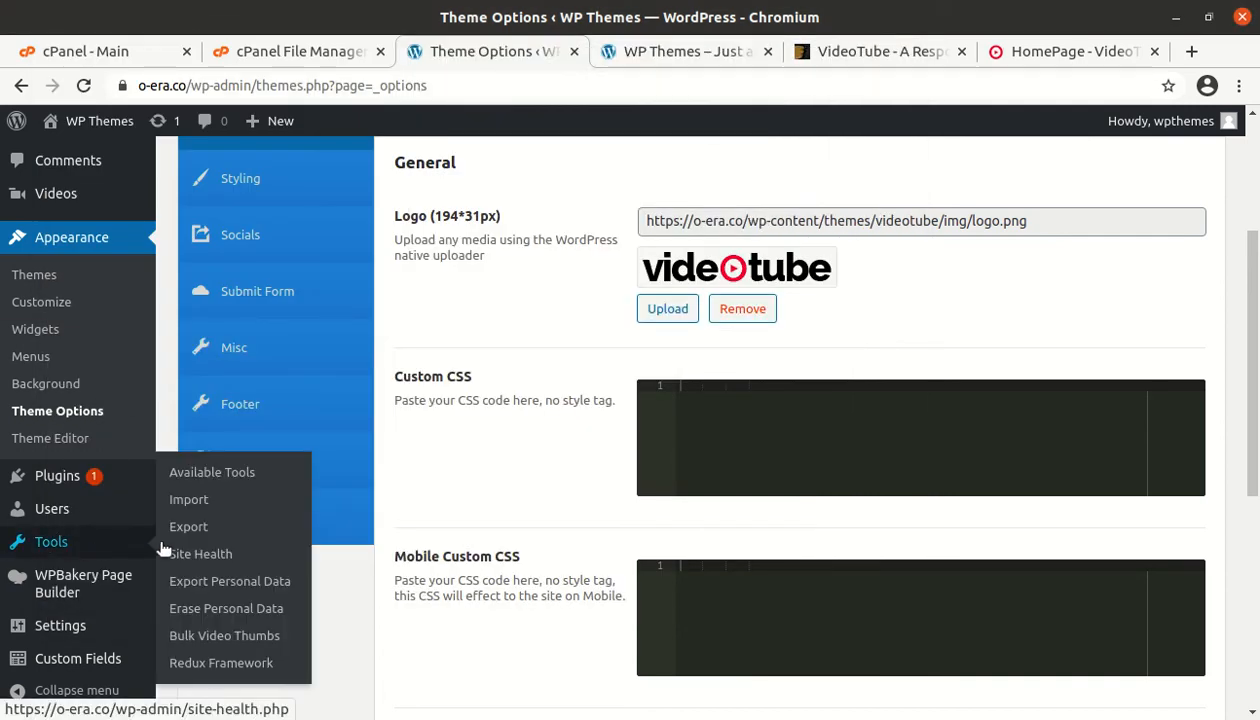
# Step: Install the WordPress importer from the site's import tools and run it
pyautogui.click(189, 508)
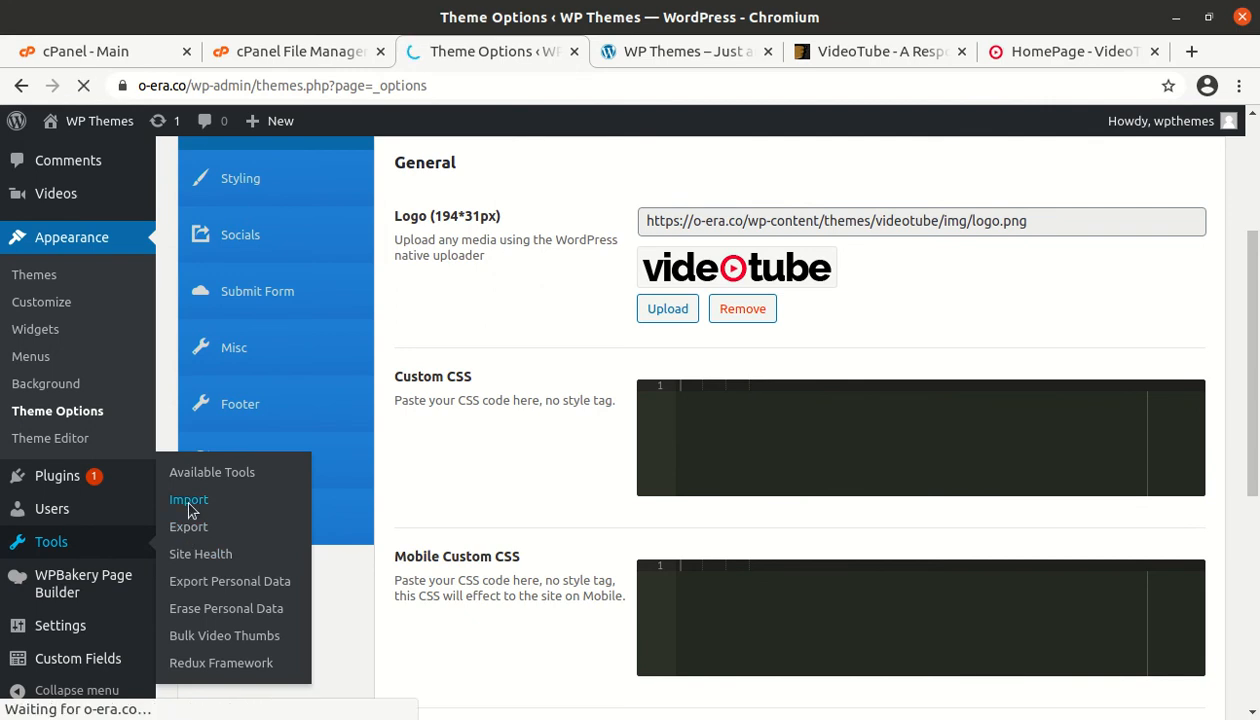
pyautogui.scroll(-3, 303, 483)
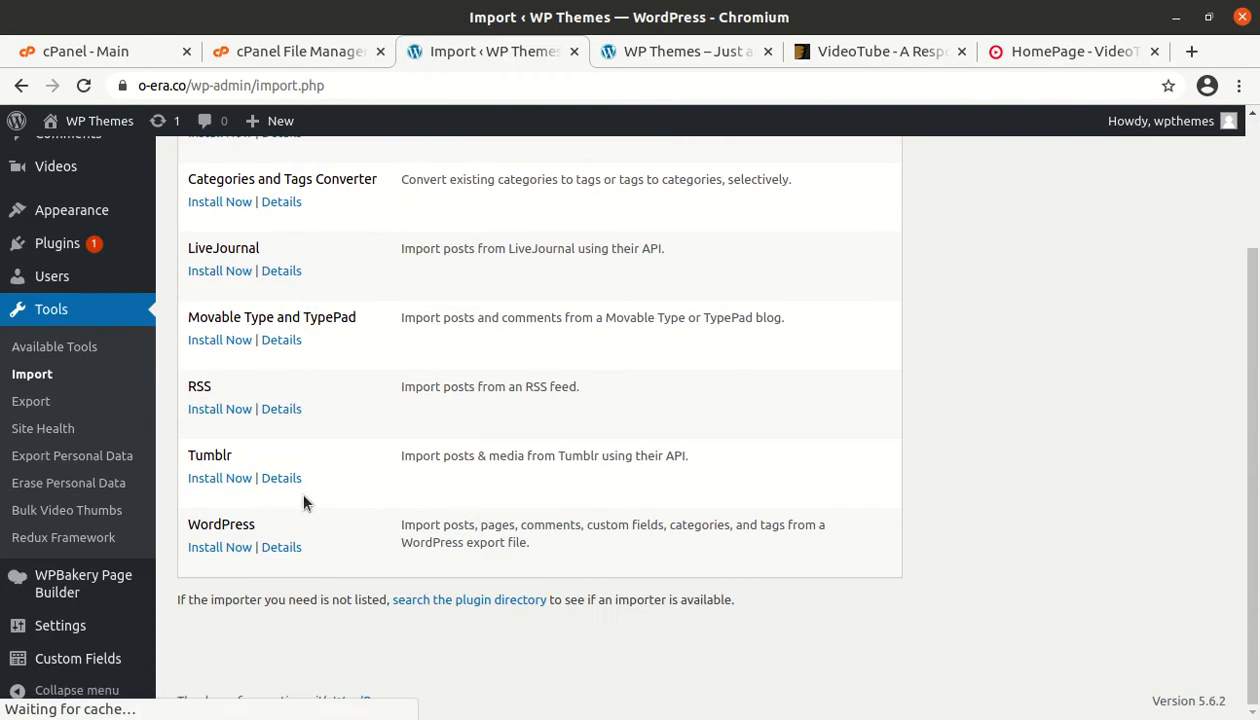
pyautogui.click(225, 553)
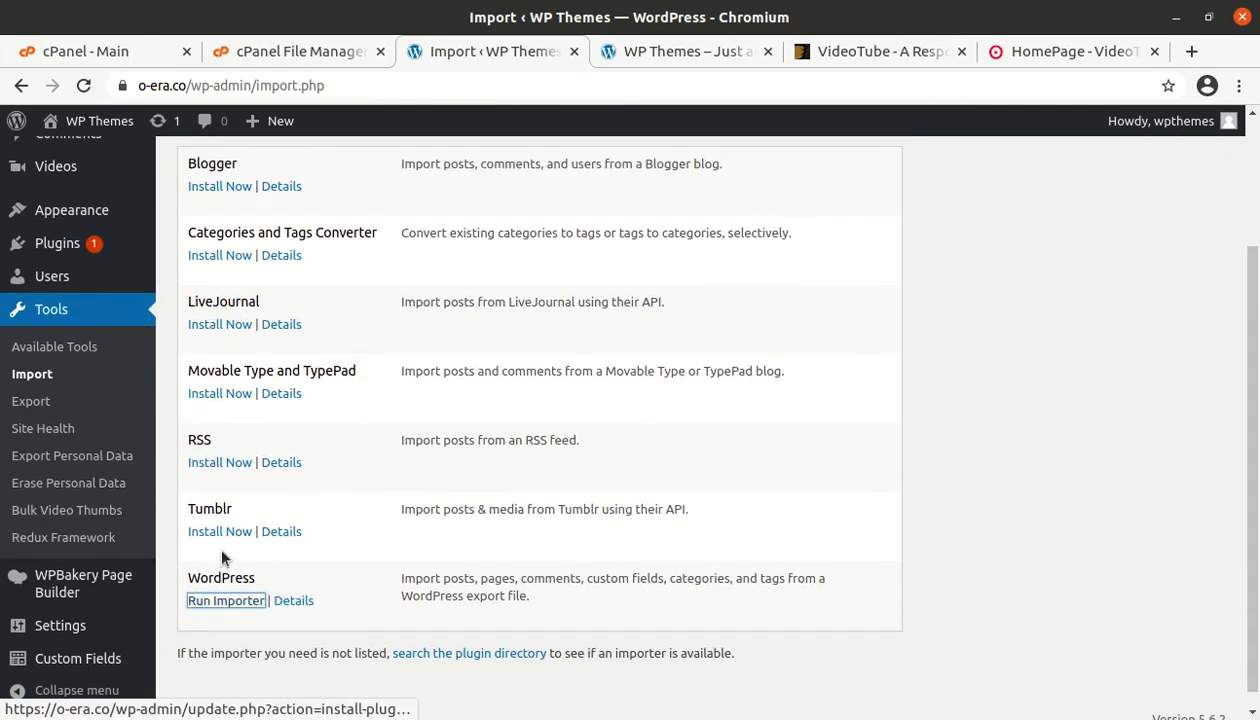
pyautogui.click(224, 603)
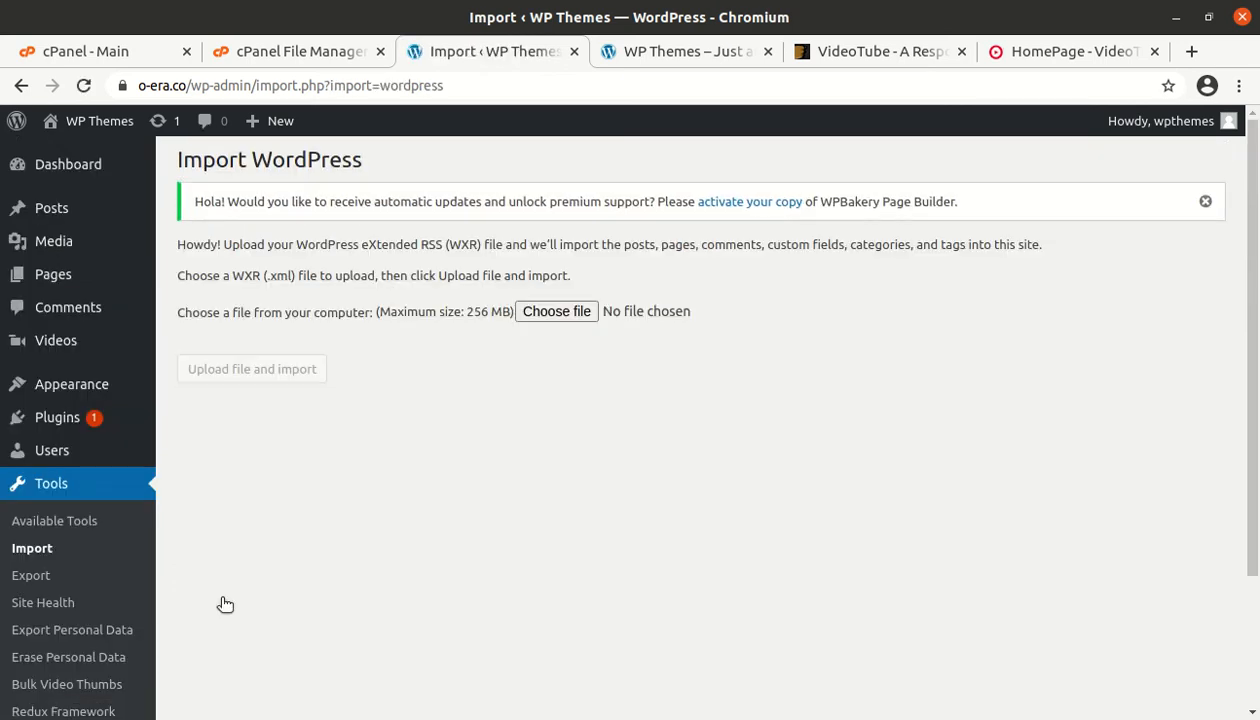
# Step: Upload videotube.xml from the package's XML folder to the WordPress importer
pyautogui.click(537, 314)
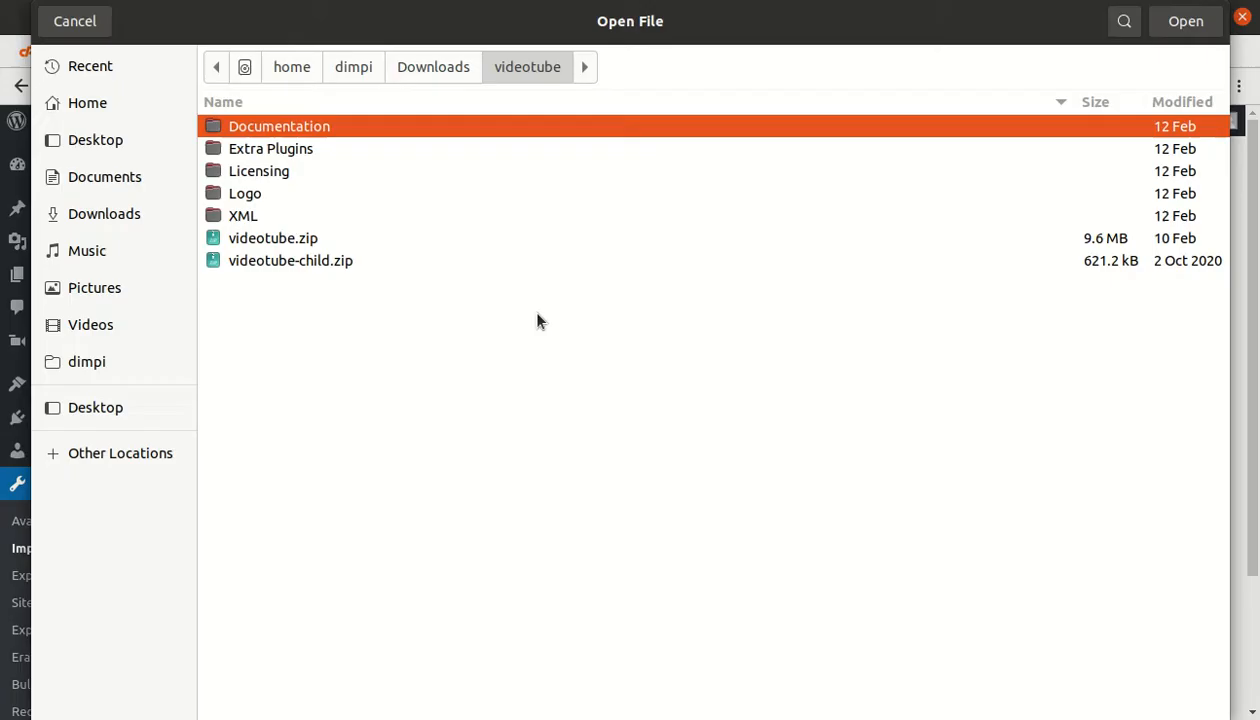
pyautogui.doubleClick(252, 215)
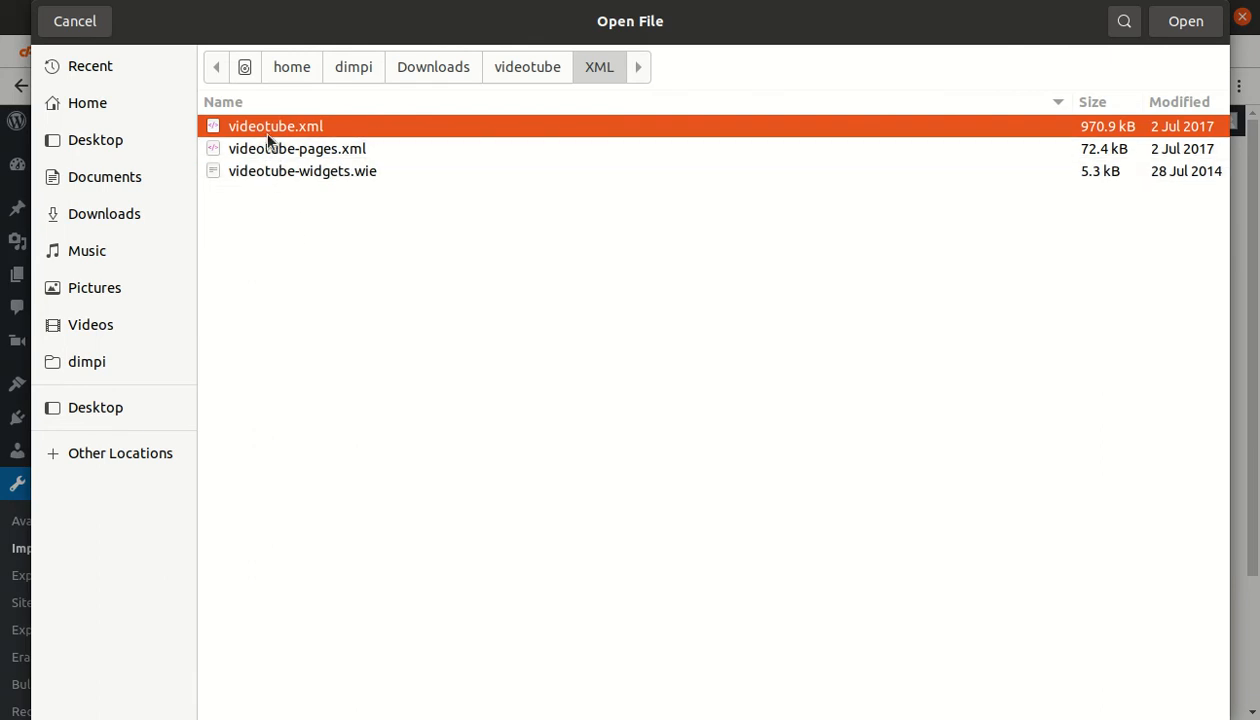
pyautogui.click(1186, 22)
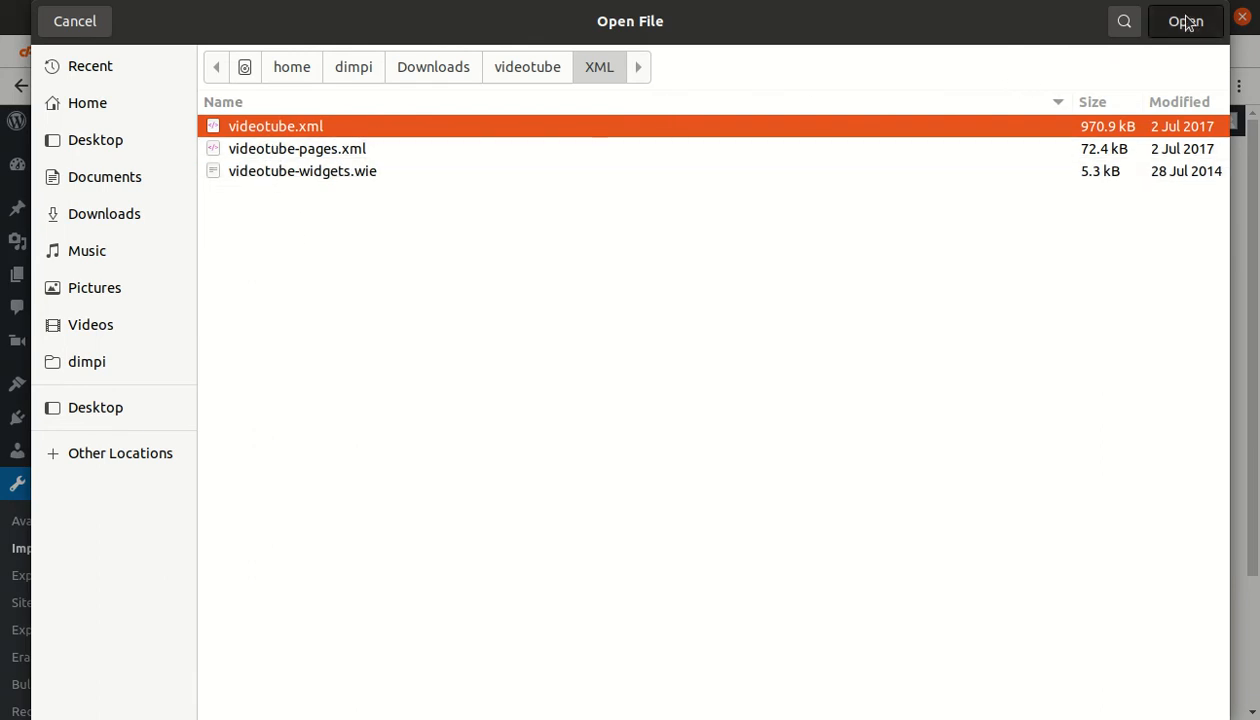
pyautogui.click(262, 374)
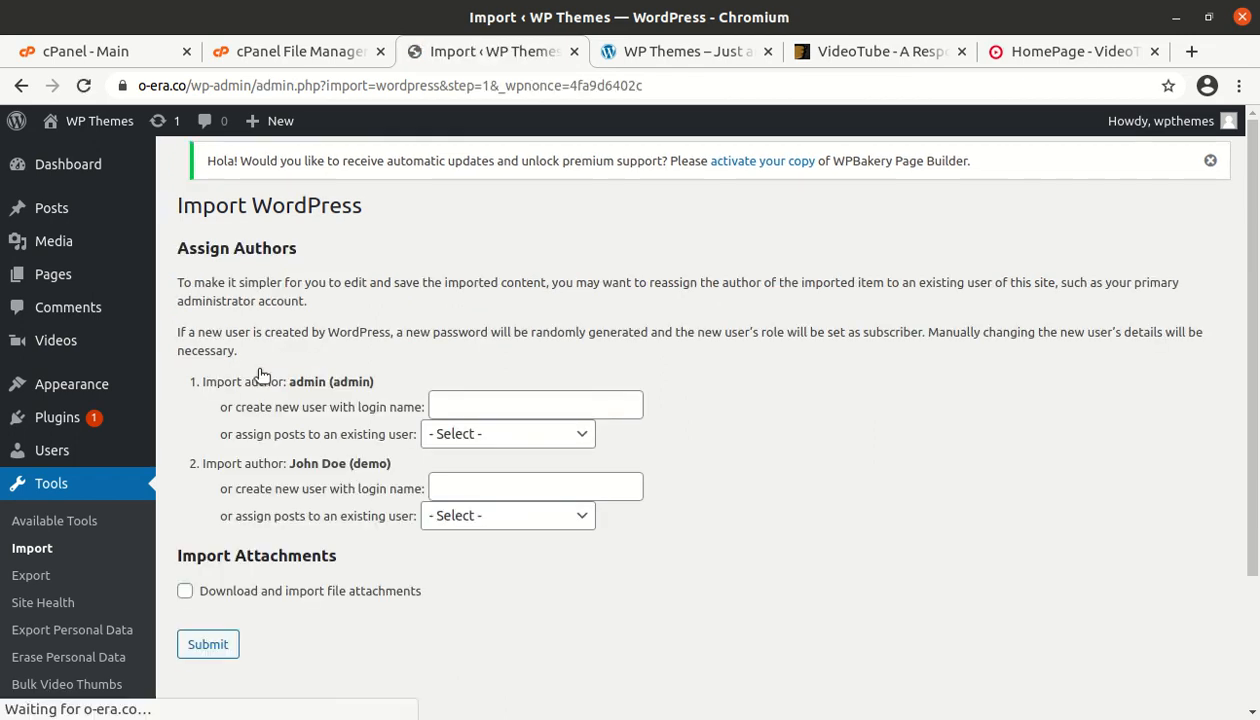
# Step: Assign both import authors to the existing user wpthemes, include the file attachments, and submit the import
pyautogui.click(488, 436)
pyautogui.click(473, 467)
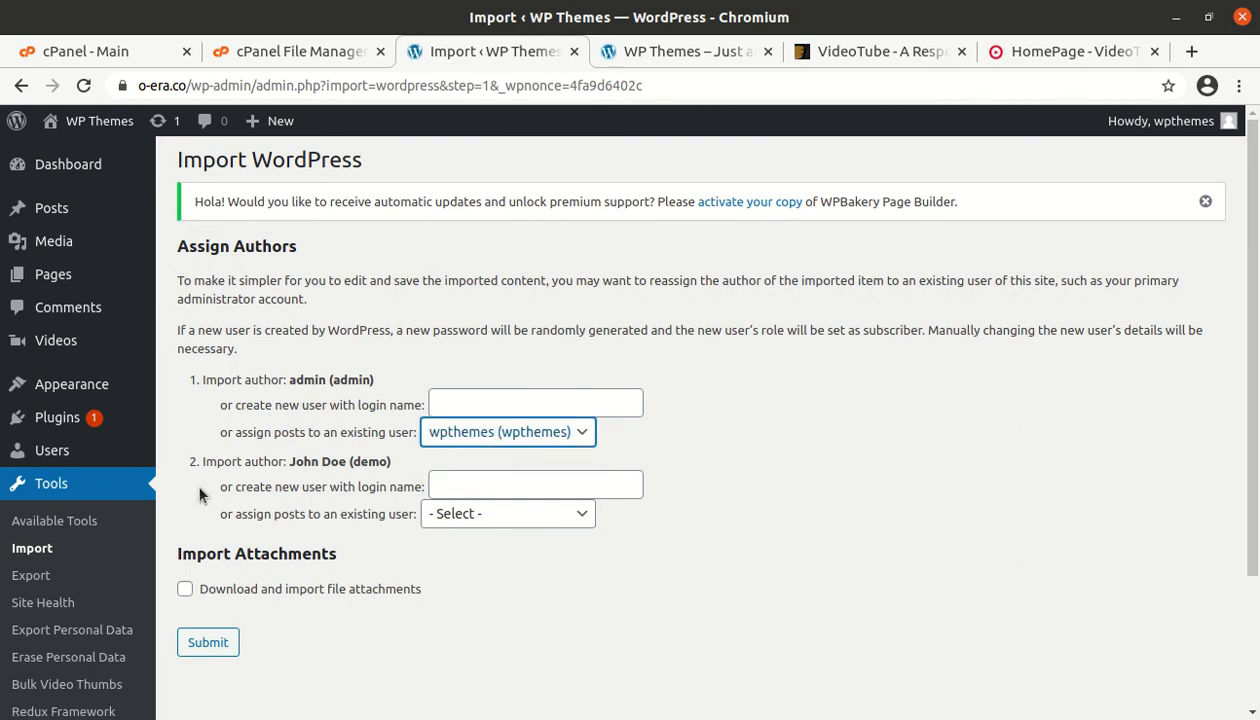
pyautogui.click(552, 518)
pyautogui.click(491, 546)
pyautogui.click(185, 590)
pyautogui.scroll(-1, 470, 583)
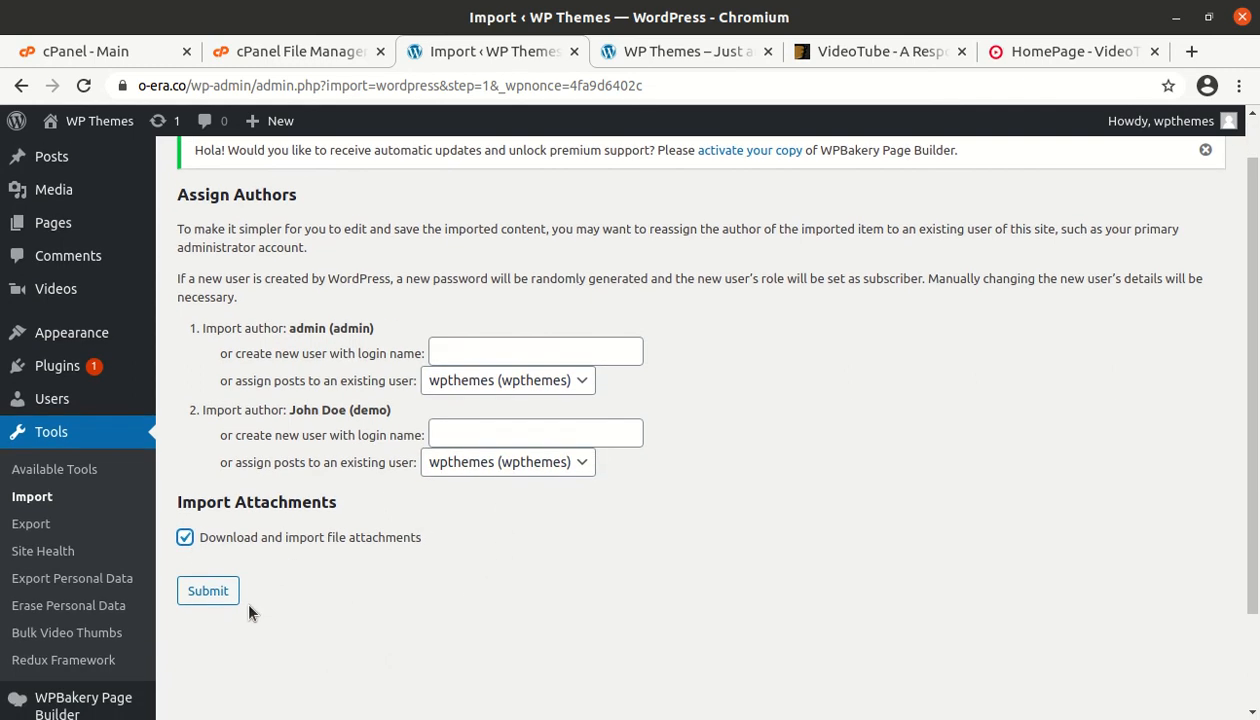
pyautogui.click(208, 598)
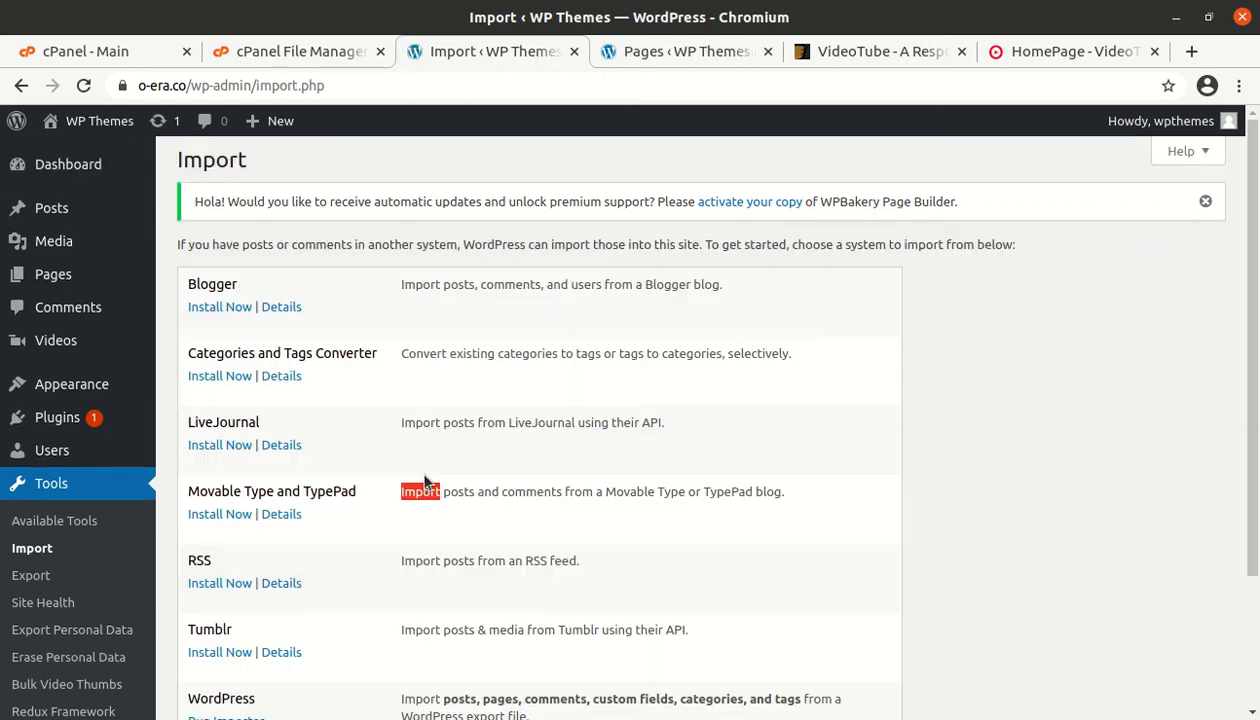
# Step: Run the WordPress importer again and upload videotube-pages.xml
pyautogui.scroll(-3, 427, 481)
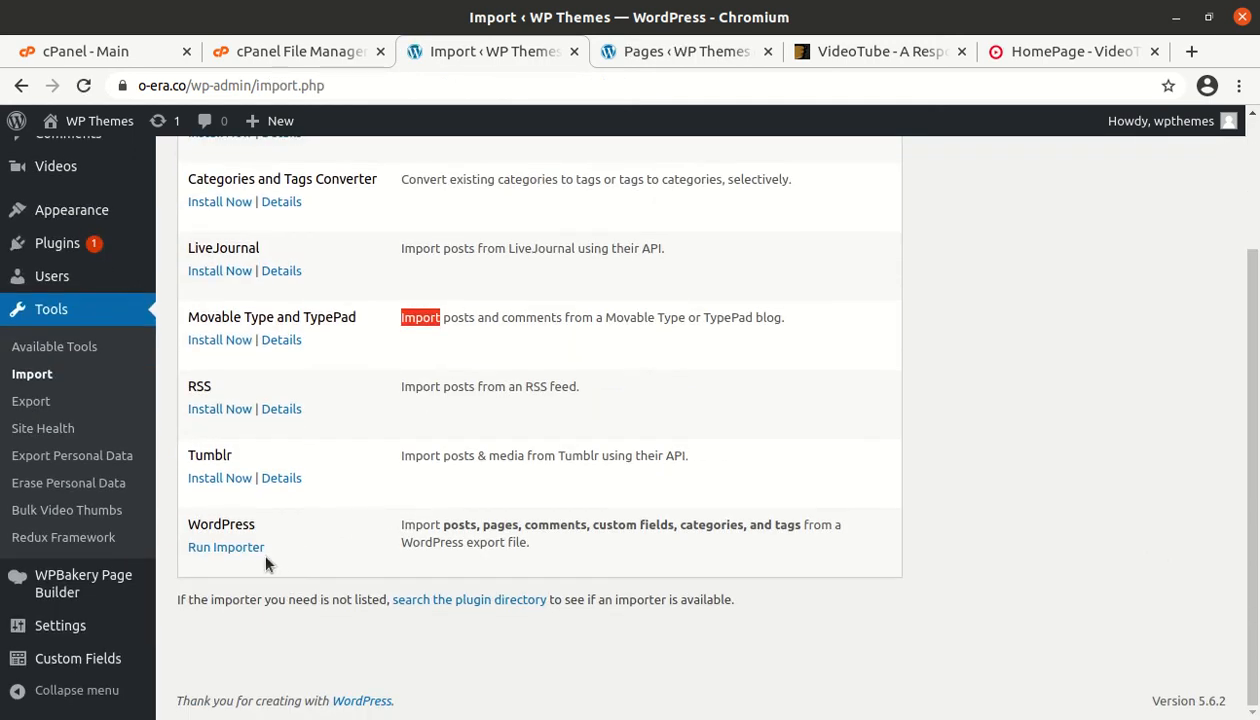
pyautogui.click(225, 549)
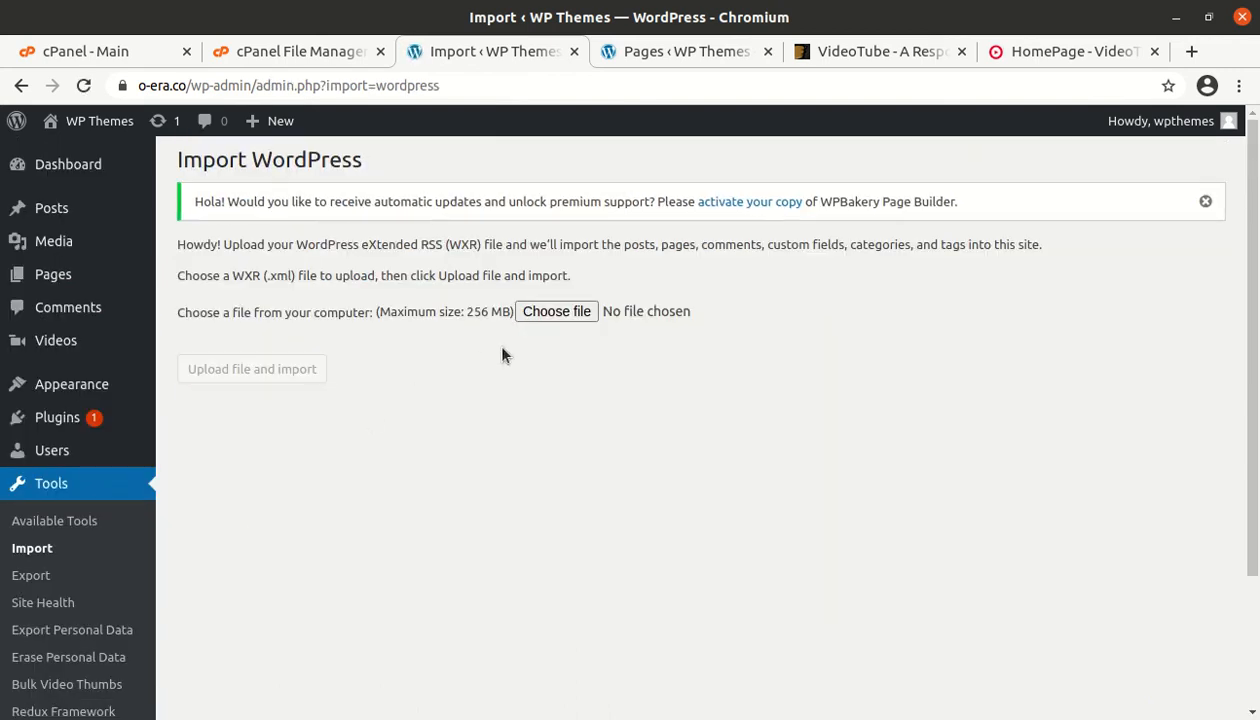
pyautogui.click(562, 312)
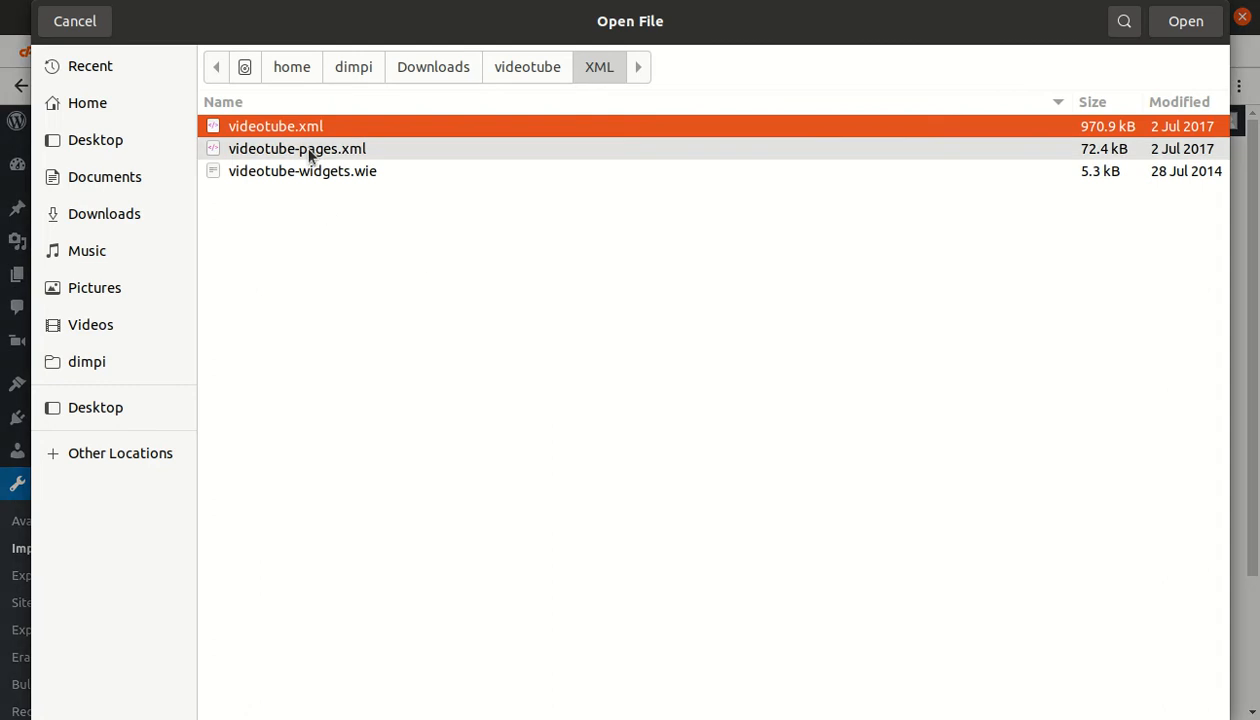
pyautogui.click(309, 150)
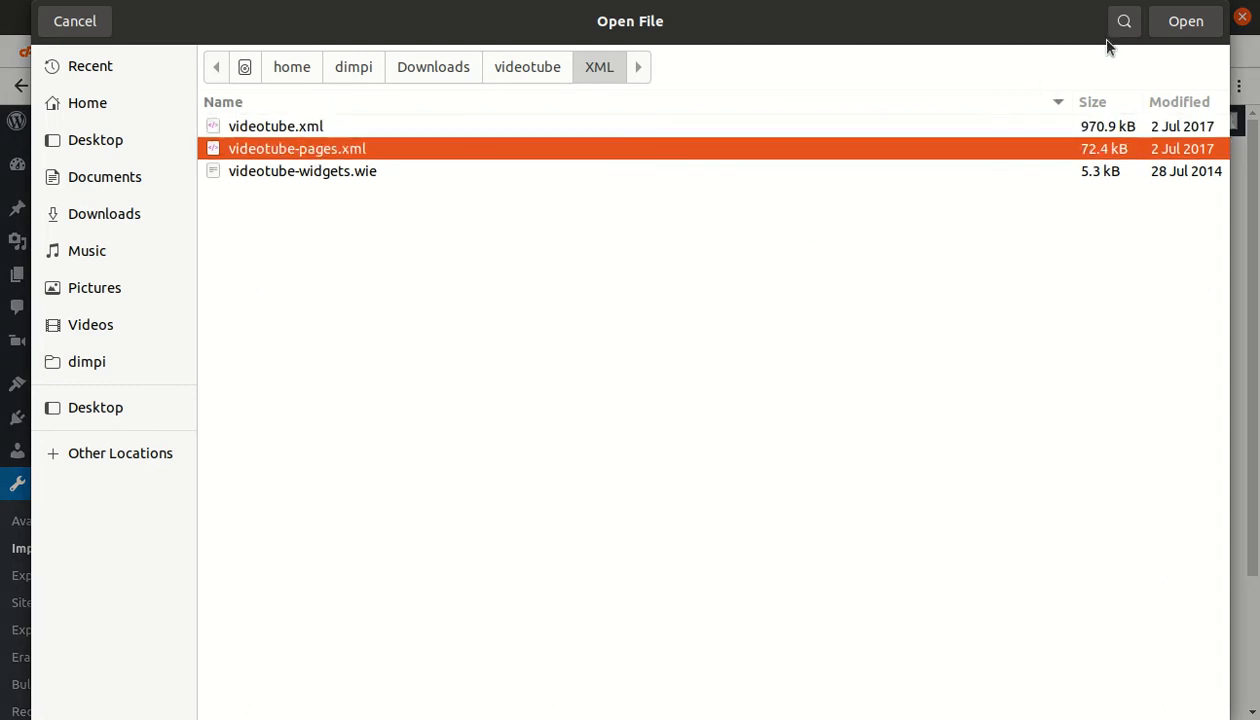
pyautogui.click(1191, 32)
pyautogui.click(296, 372)
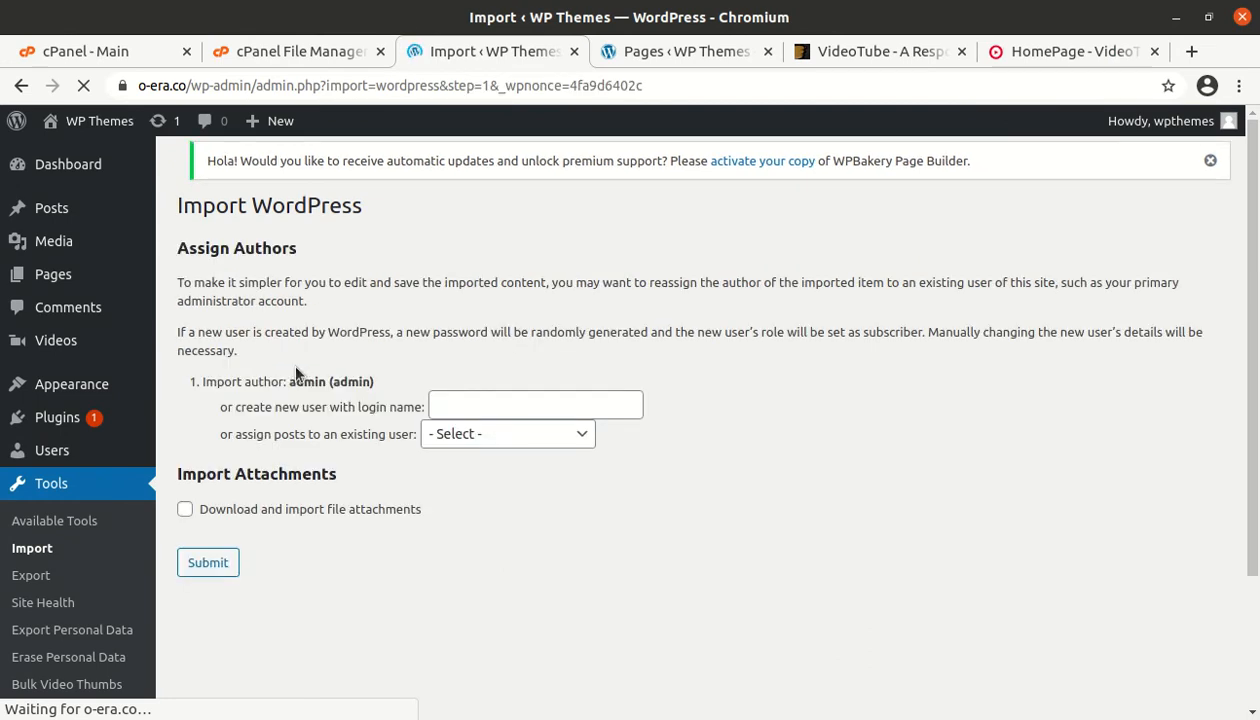
# Step: Assign the admin import author to the existing user wpthemes, include the file attachments, and submit the pages import
pyautogui.click(484, 445)
pyautogui.click(465, 470)
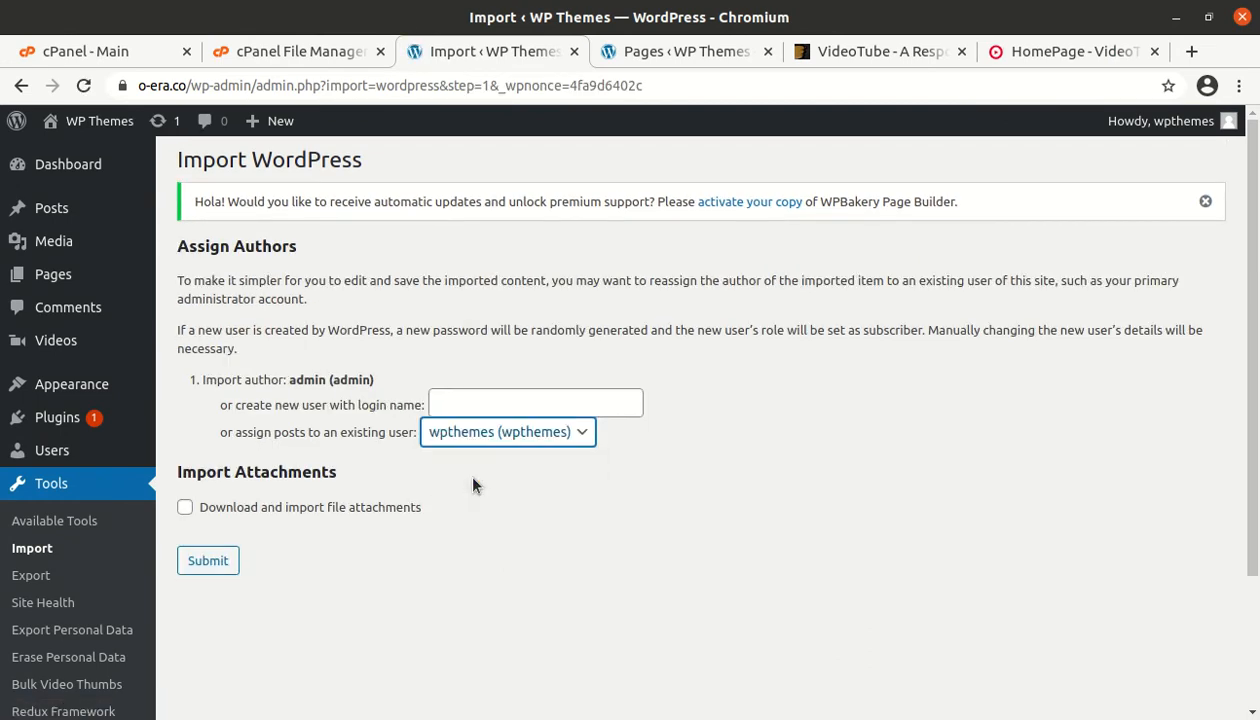
pyautogui.click(186, 507)
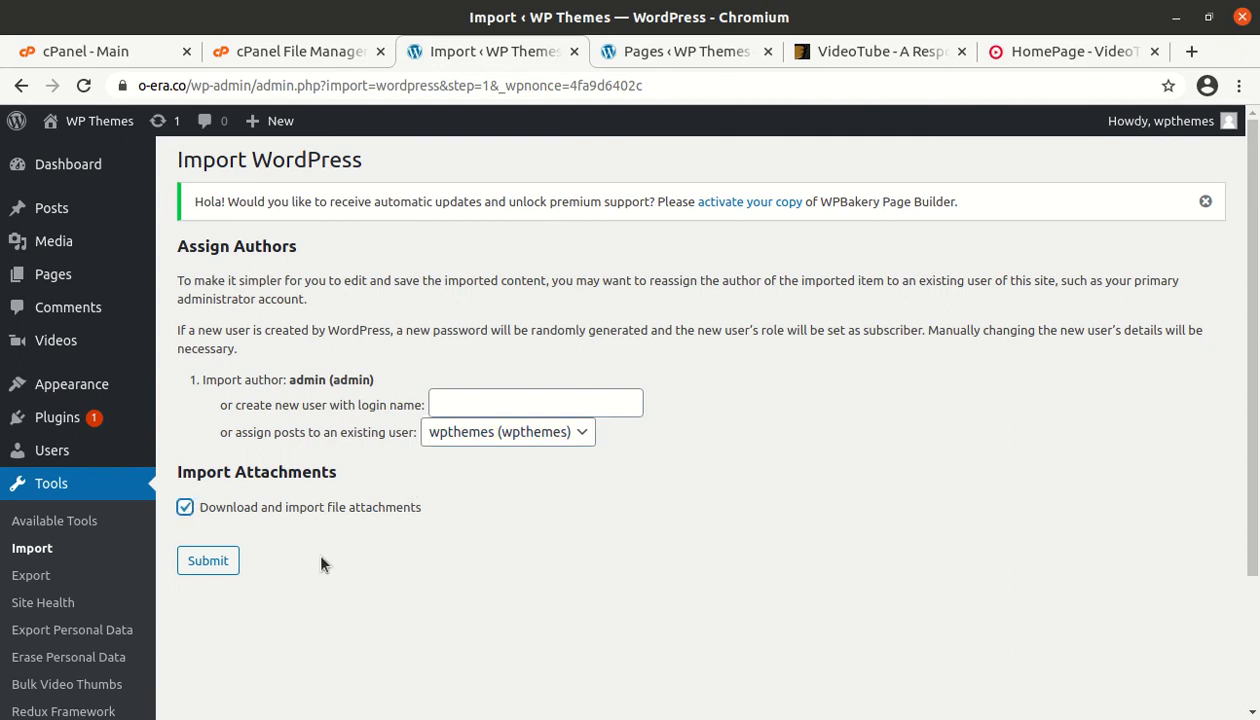
pyautogui.click(210, 561)
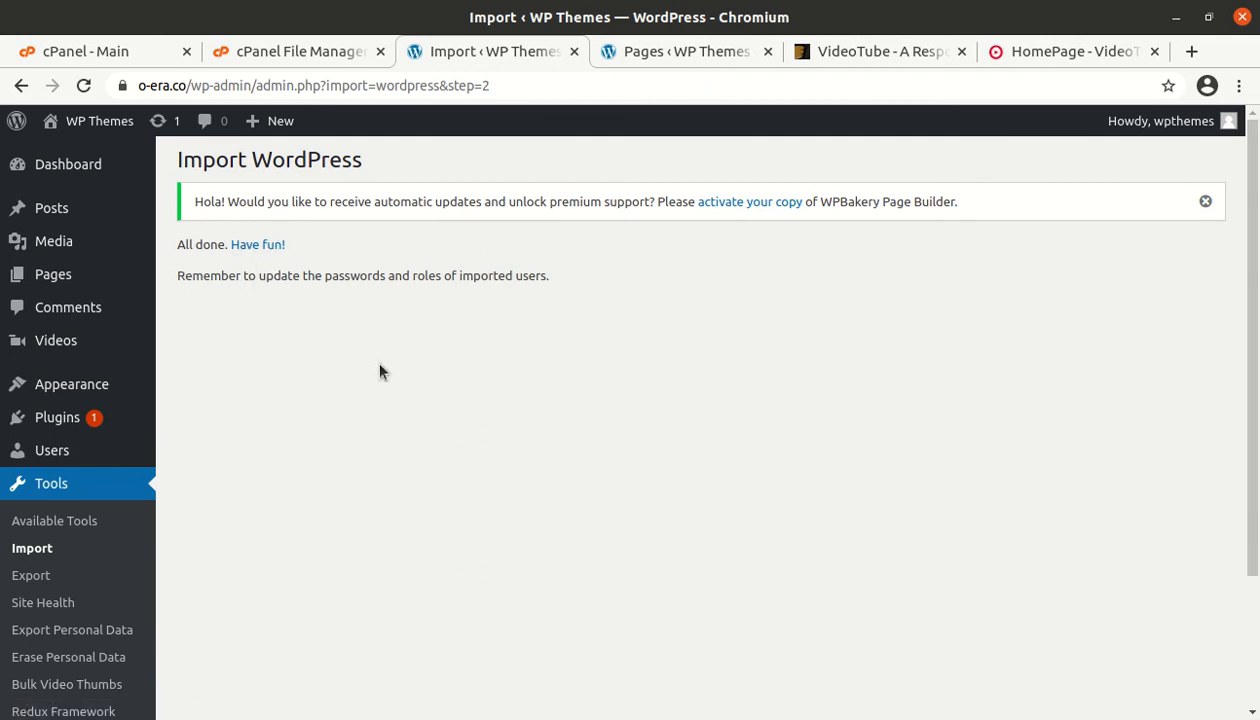
# Step: Open the list of all pages in a new tab and look through the imported homepage variants
pyautogui.moveTo(78, 282)
pyautogui.middleClick(175, 280)
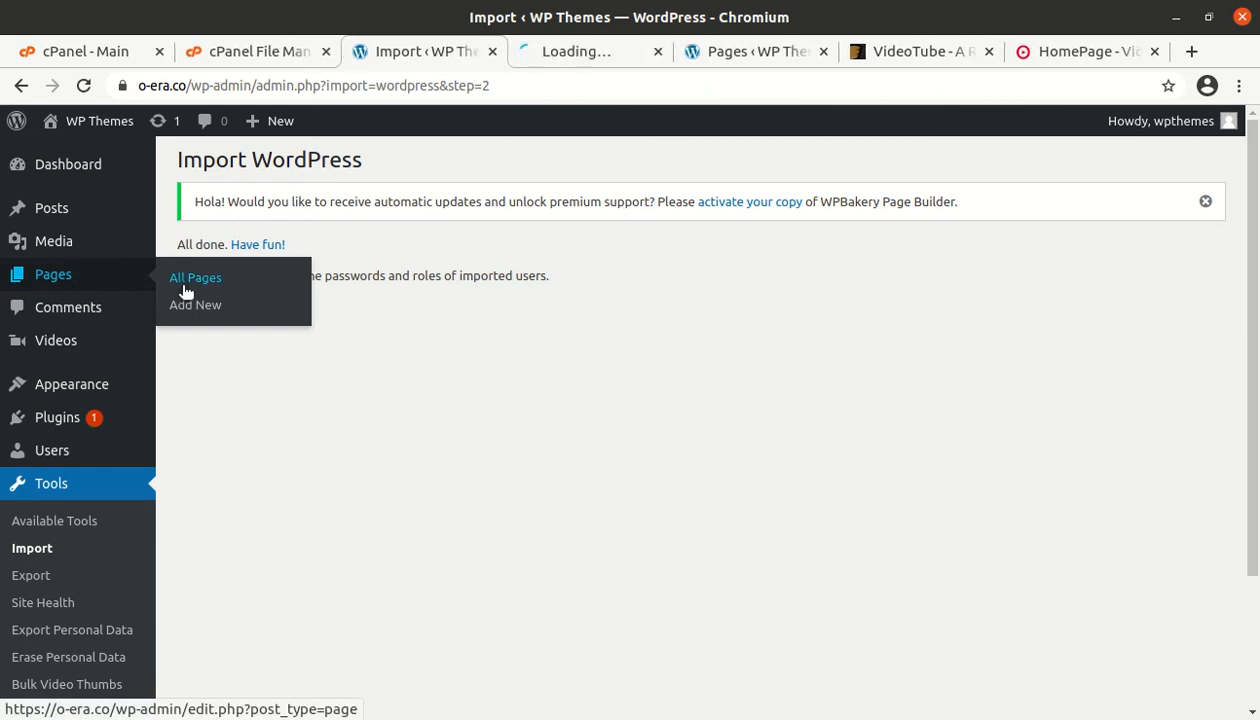
pyautogui.click(590, 48)
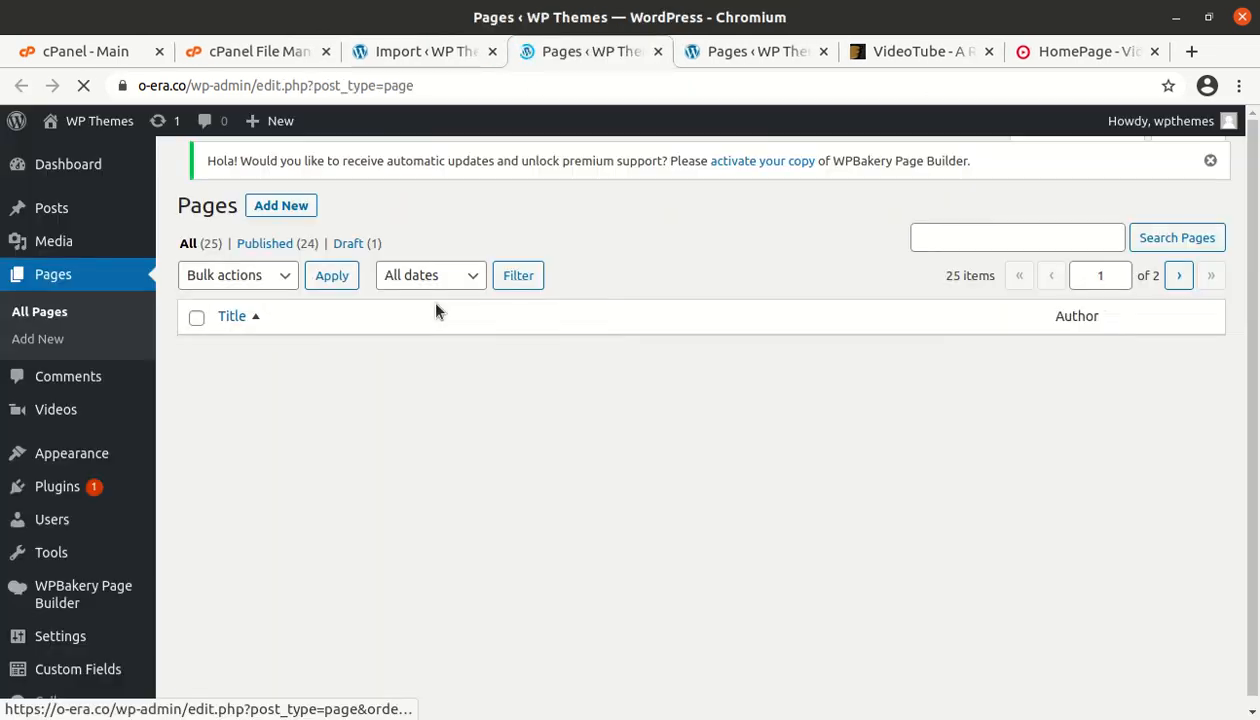
pyautogui.scroll(-5, 466, 415)
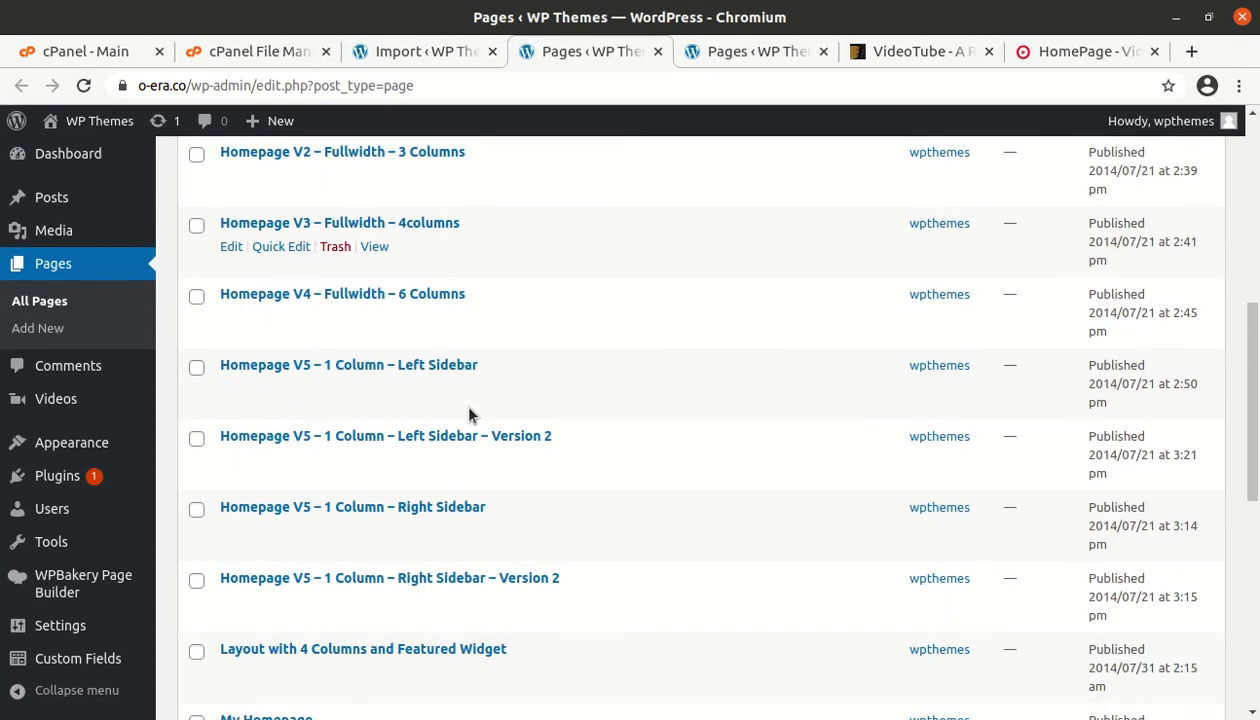
pyautogui.scroll(3, 410, 413)
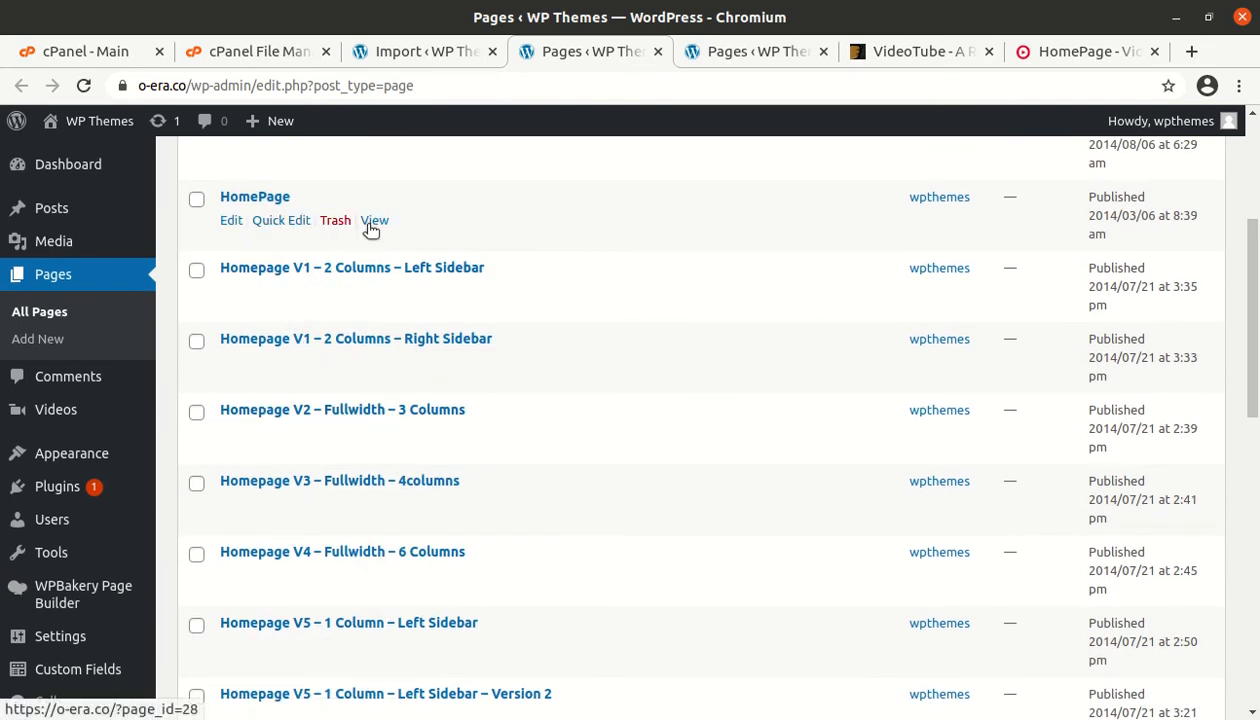
# Step: View the imported HomePage in a new tab, look over its content, and return to the pages list
pyautogui.middleClick(371, 226)
pyautogui.click(636, 51)
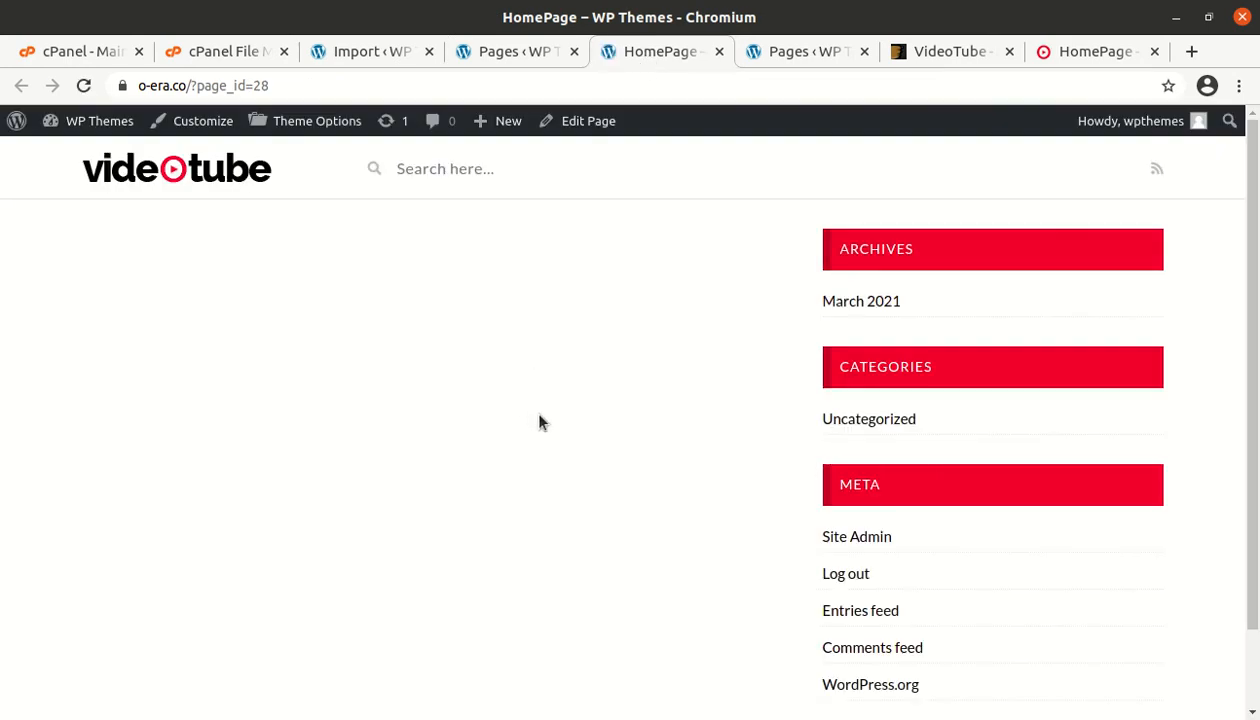
pyautogui.scroll(-2, 540, 422)
pyautogui.scroll(2, 540, 422)
pyautogui.click(500, 51)
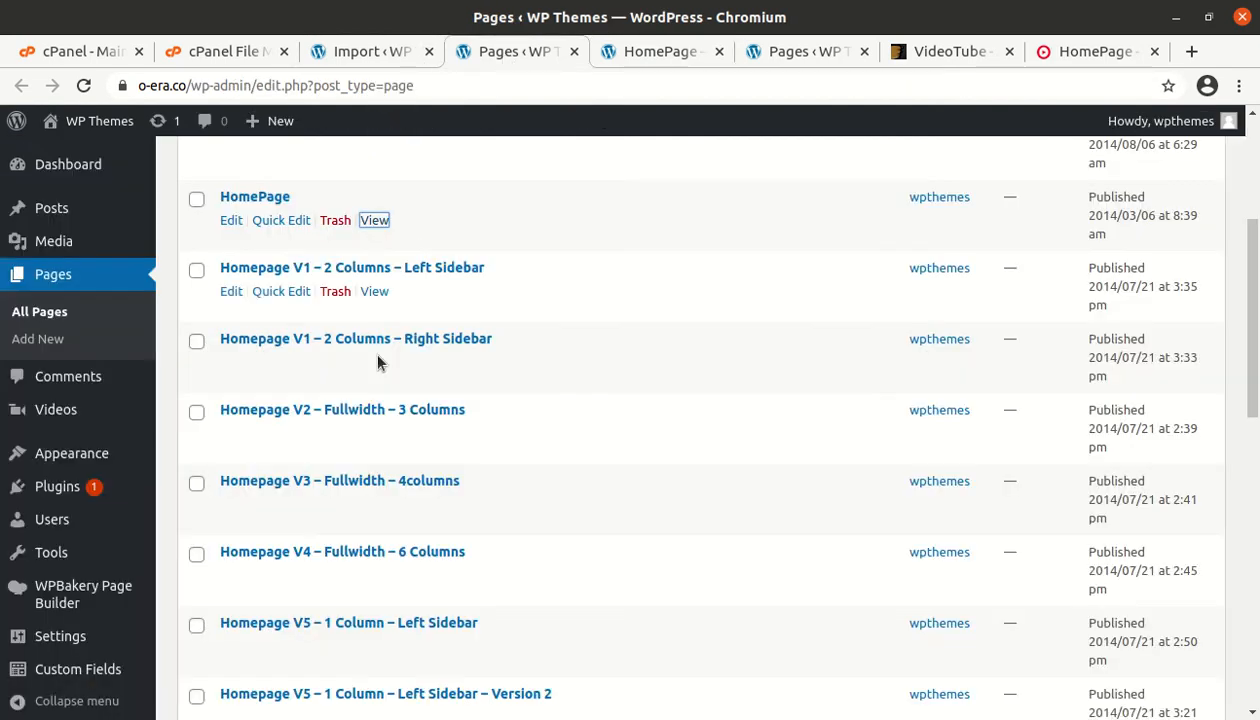
# Step: View the Homepage V1 – 2 Columns – Left Sidebar page in a new tab and examine its layout and sidebar widgets
pyautogui.middleClick(374, 291)
pyautogui.click(689, 52)
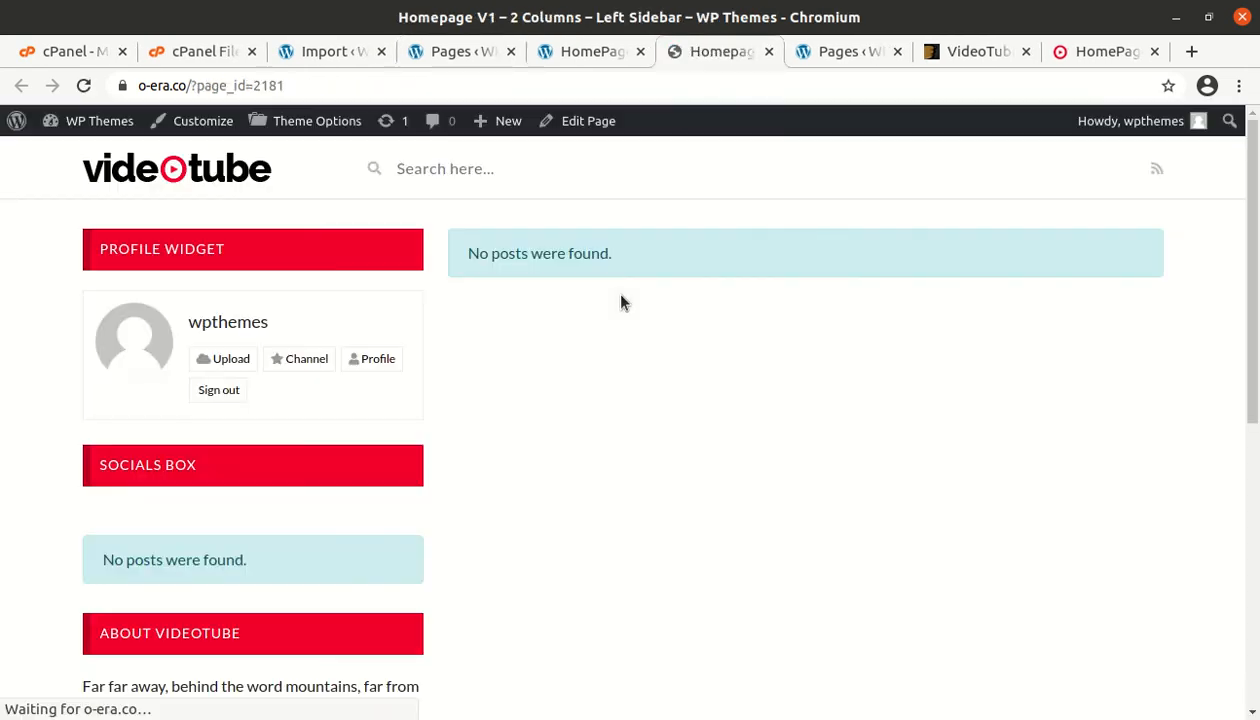
pyautogui.scroll(-5, 588, 369)
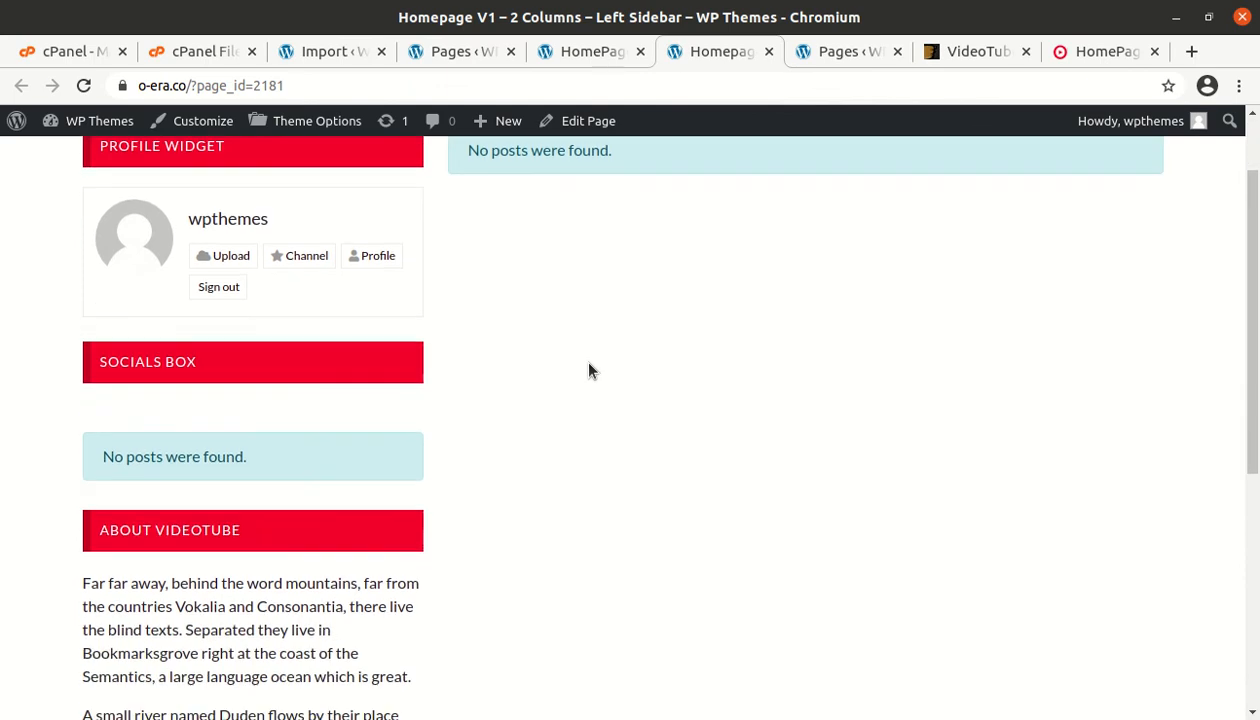
pyautogui.scroll(-2, 588, 368)
pyautogui.scroll(6, 588, 368)
pyautogui.click(584, 52)
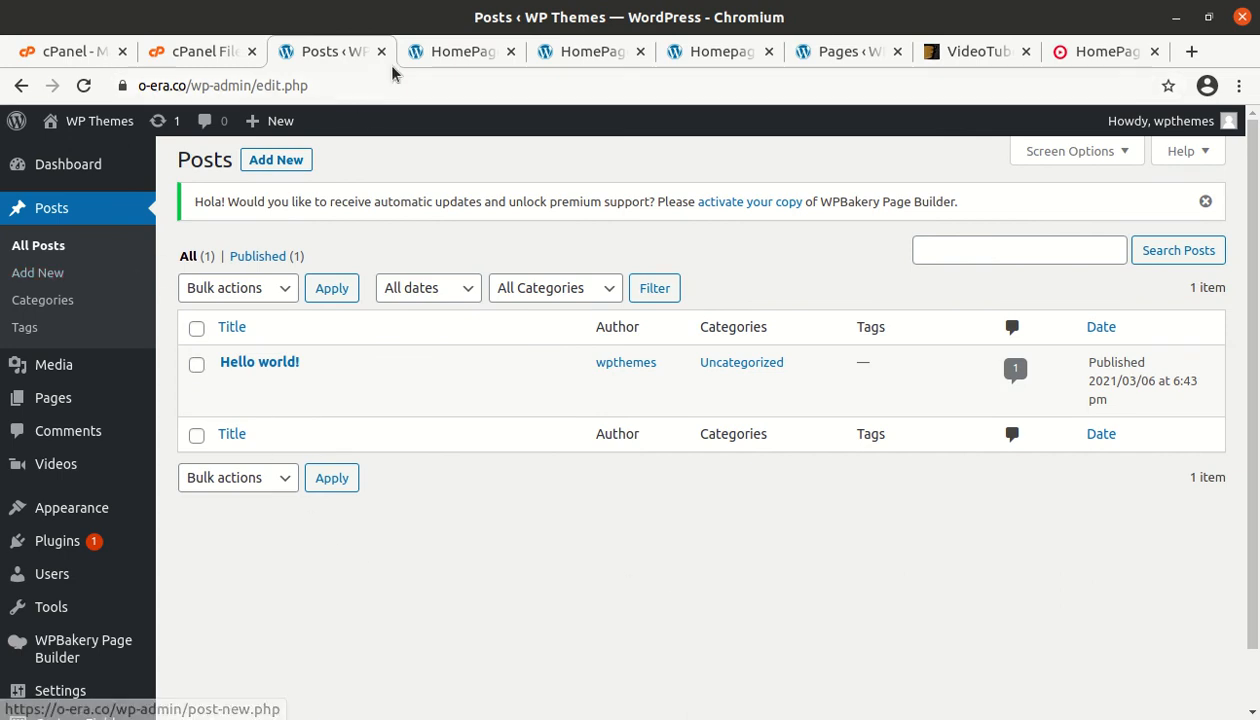
# Step: Look over the rendered HomePage, open the site's front page, and compare the two layouts
pyautogui.click(450, 50)
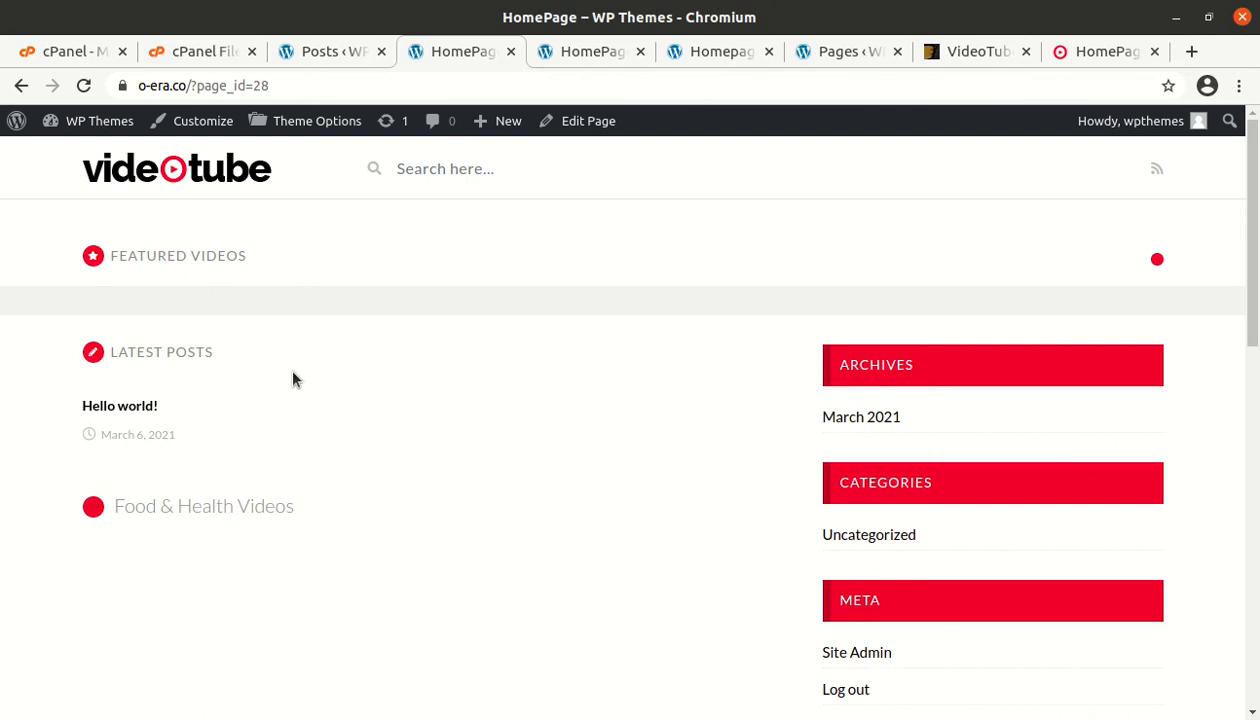
pyautogui.scroll(-4, 293, 378)
pyautogui.scroll(4, 293, 378)
pyautogui.click(184, 172)
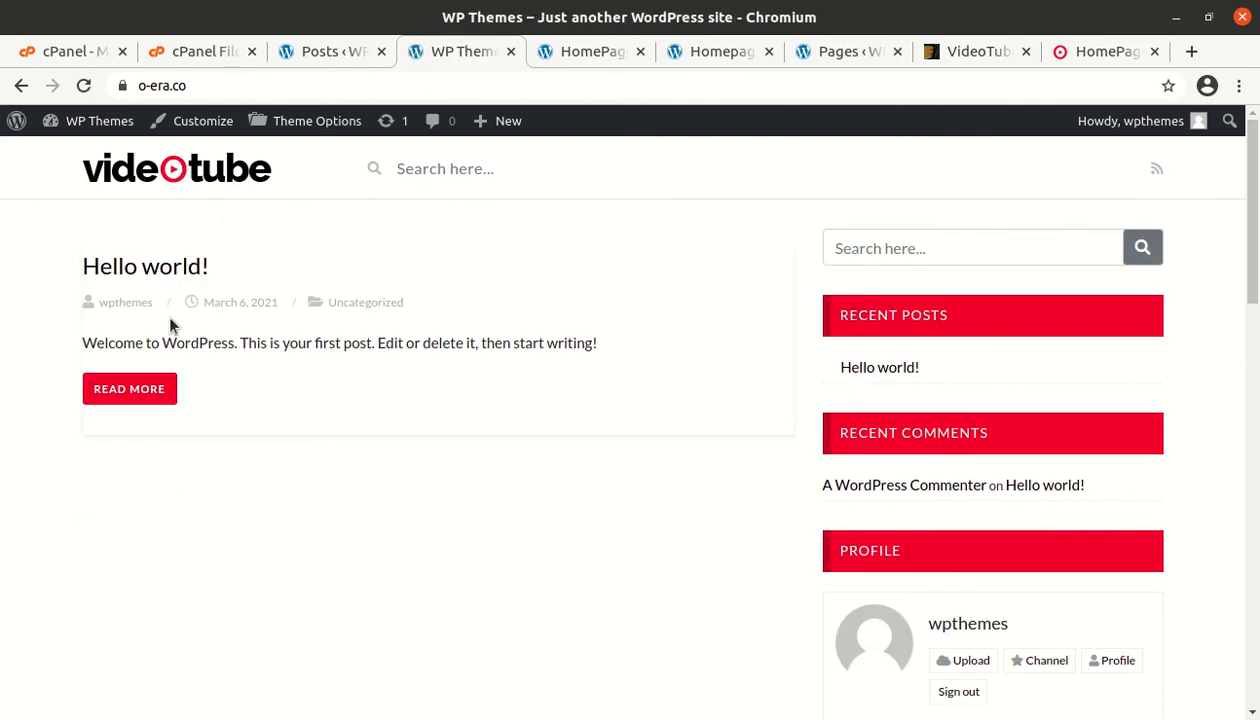
pyautogui.click(590, 51)
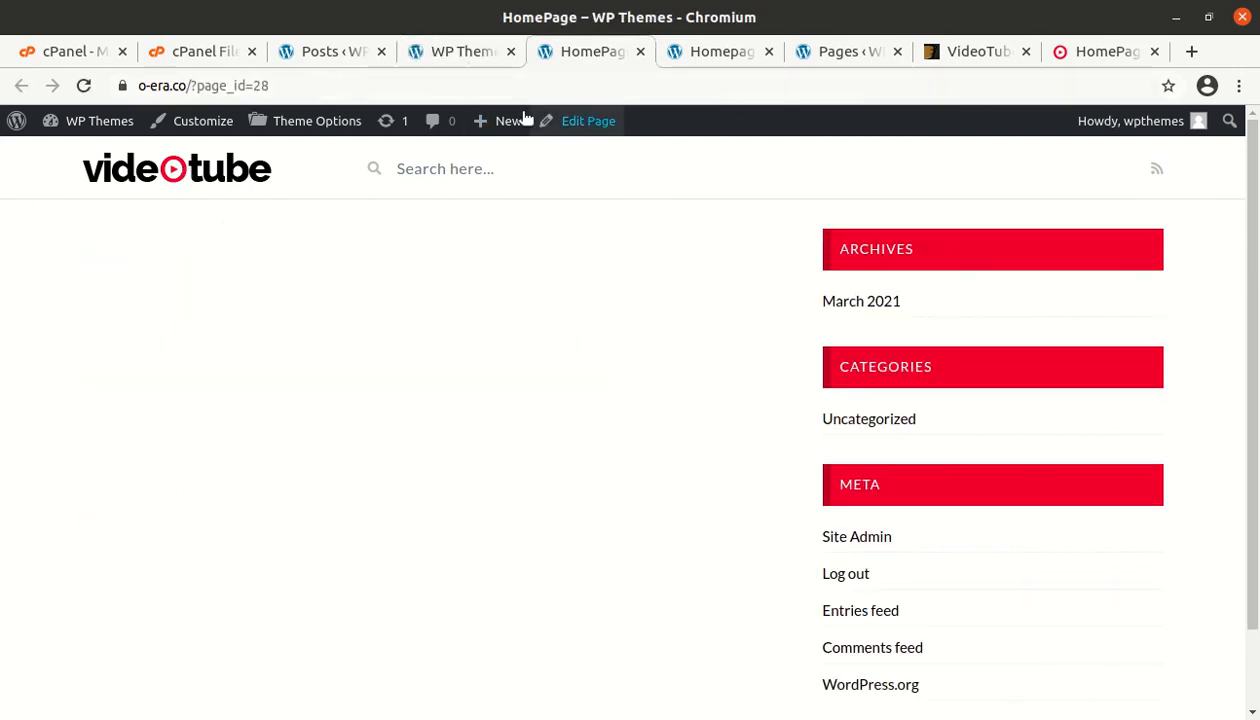
pyautogui.click(486, 50)
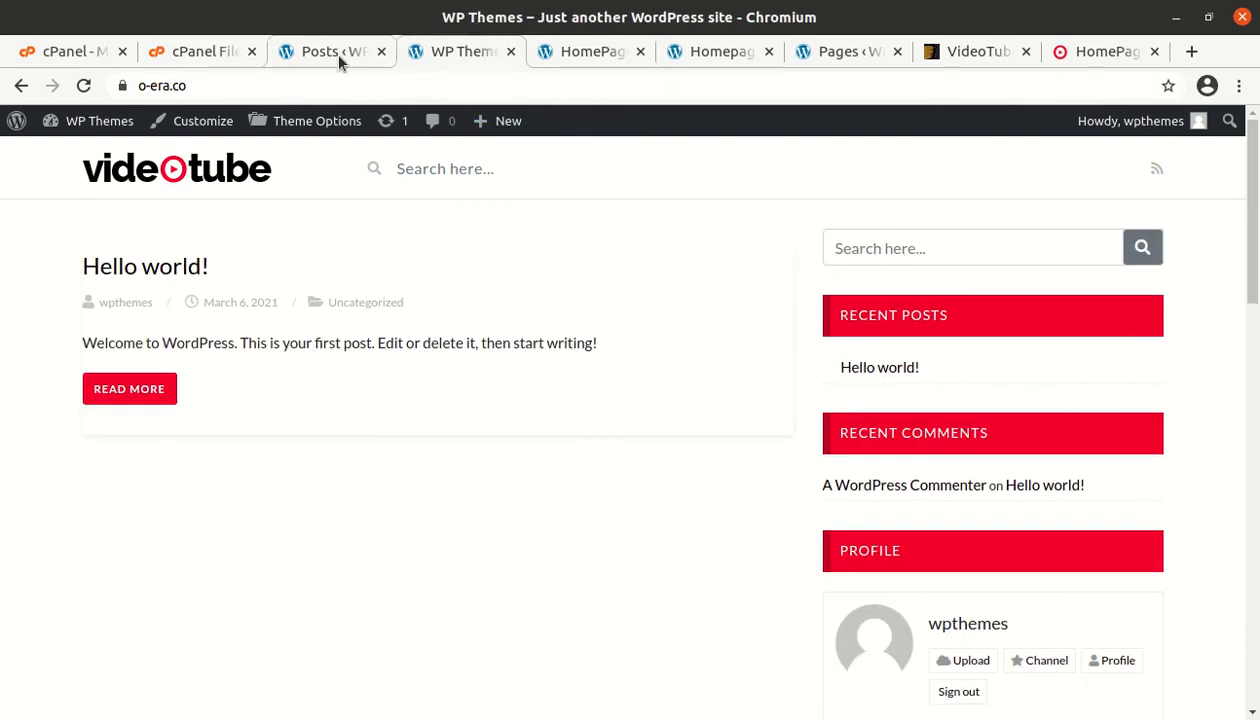
pyautogui.click(226, 177)
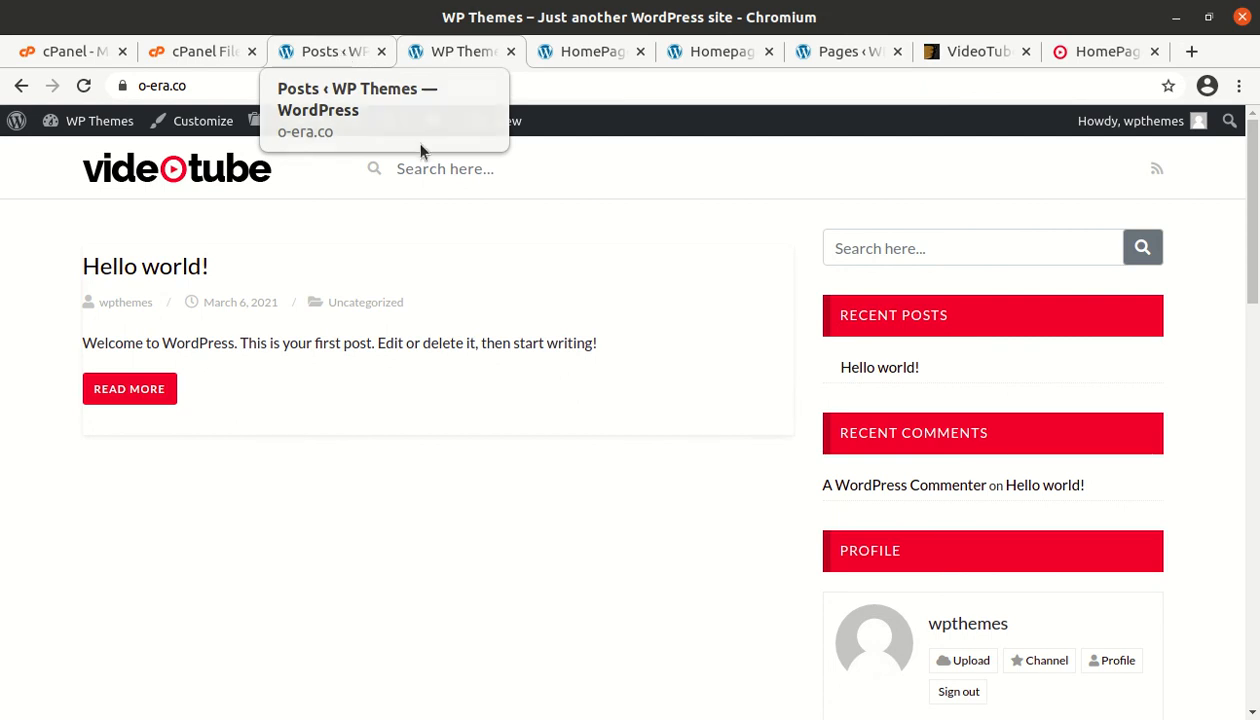
pyautogui.scroll(-5, 714, 453)
pyautogui.scroll(5, 633, 405)
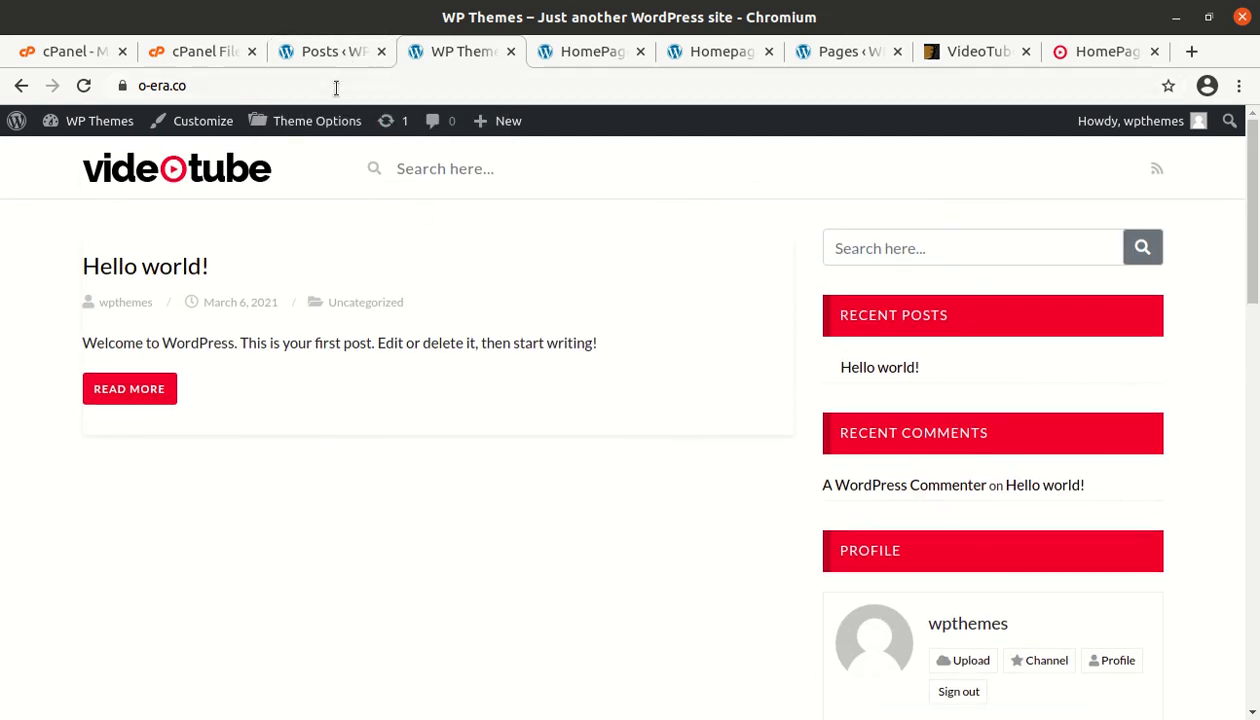
# Step: Open the list of all pages in the admin area and view the My Homepage page in a new tab
pyautogui.click(313, 52)
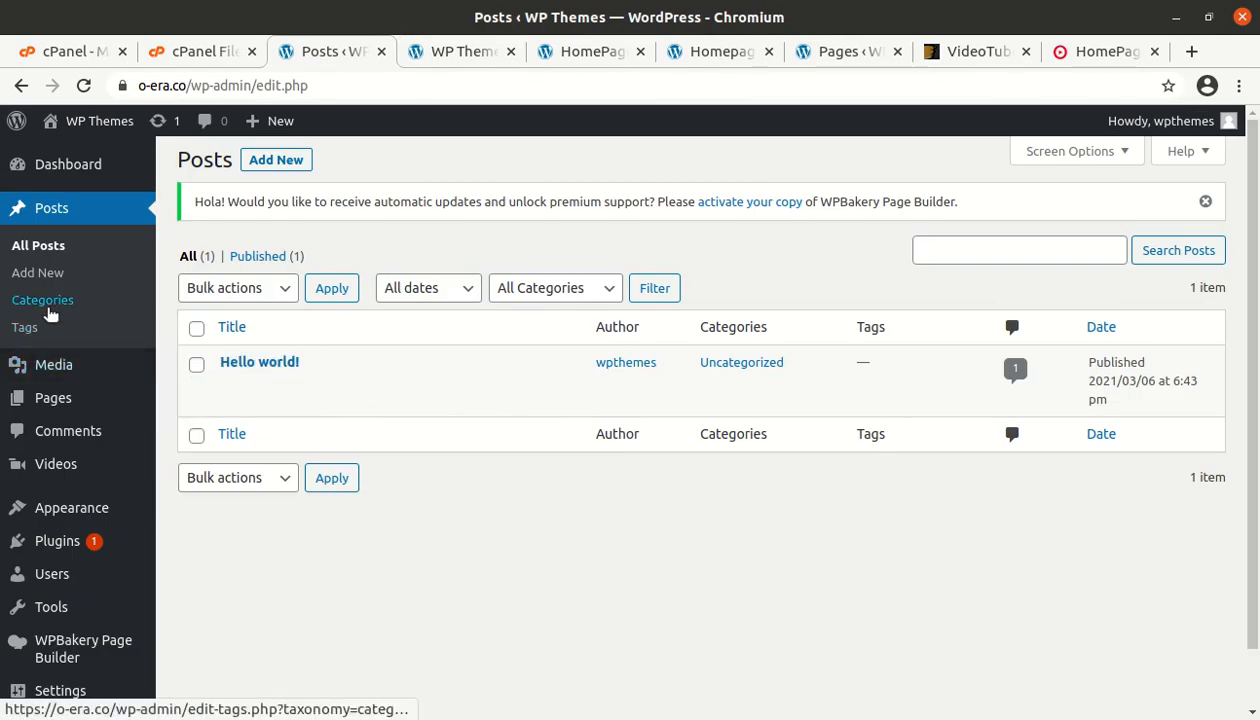
pyautogui.moveTo(70, 400)
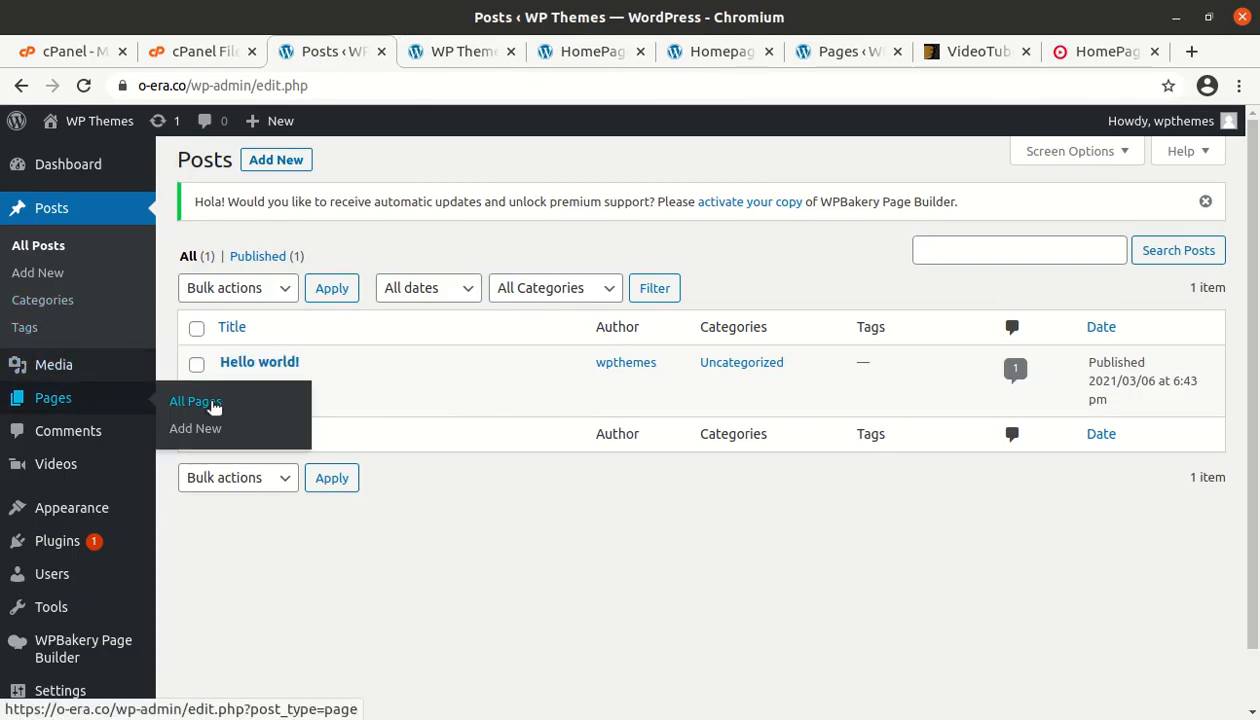
pyautogui.click(212, 405)
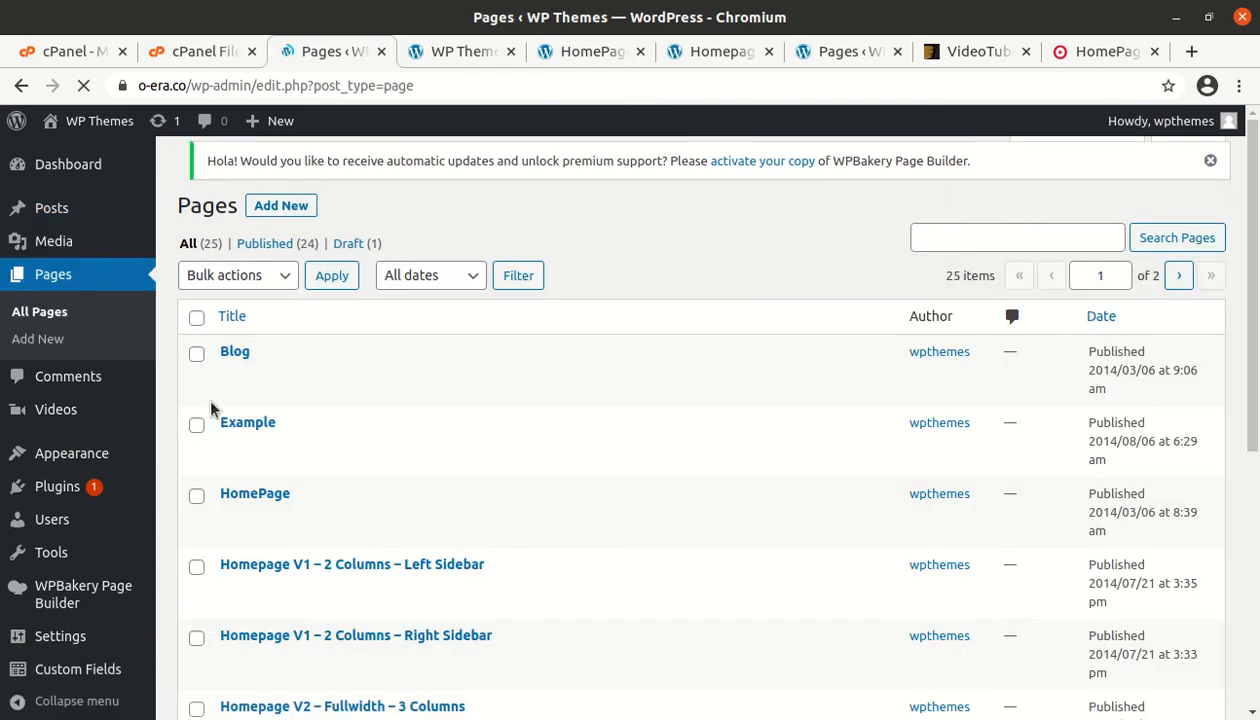
pyautogui.scroll(-3, 421, 462)
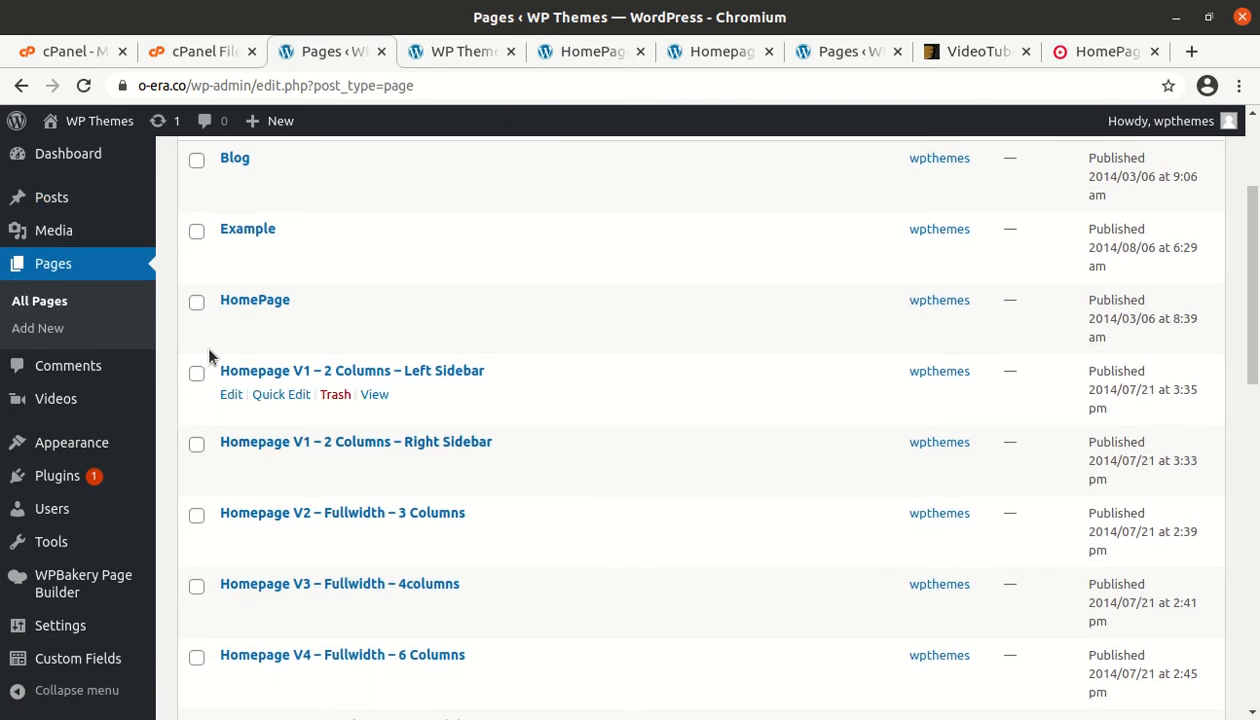
pyautogui.scroll(-4, 300, 350)
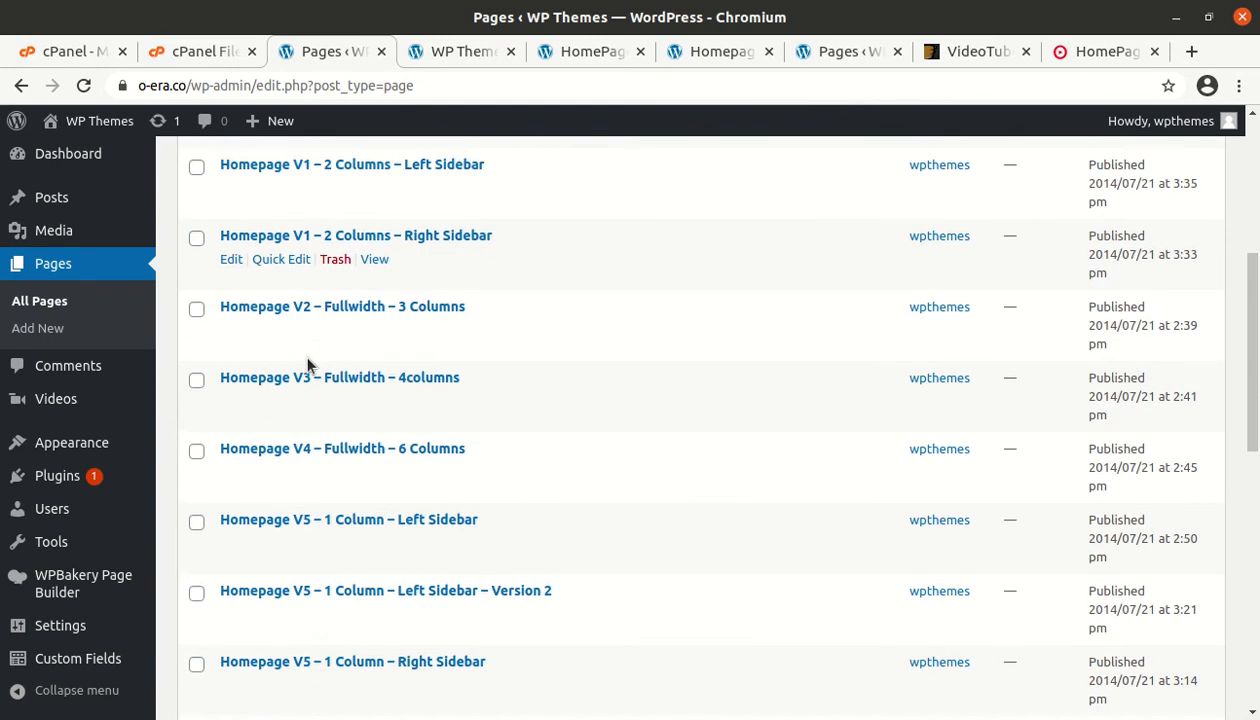
pyautogui.scroll(-6, 307, 363)
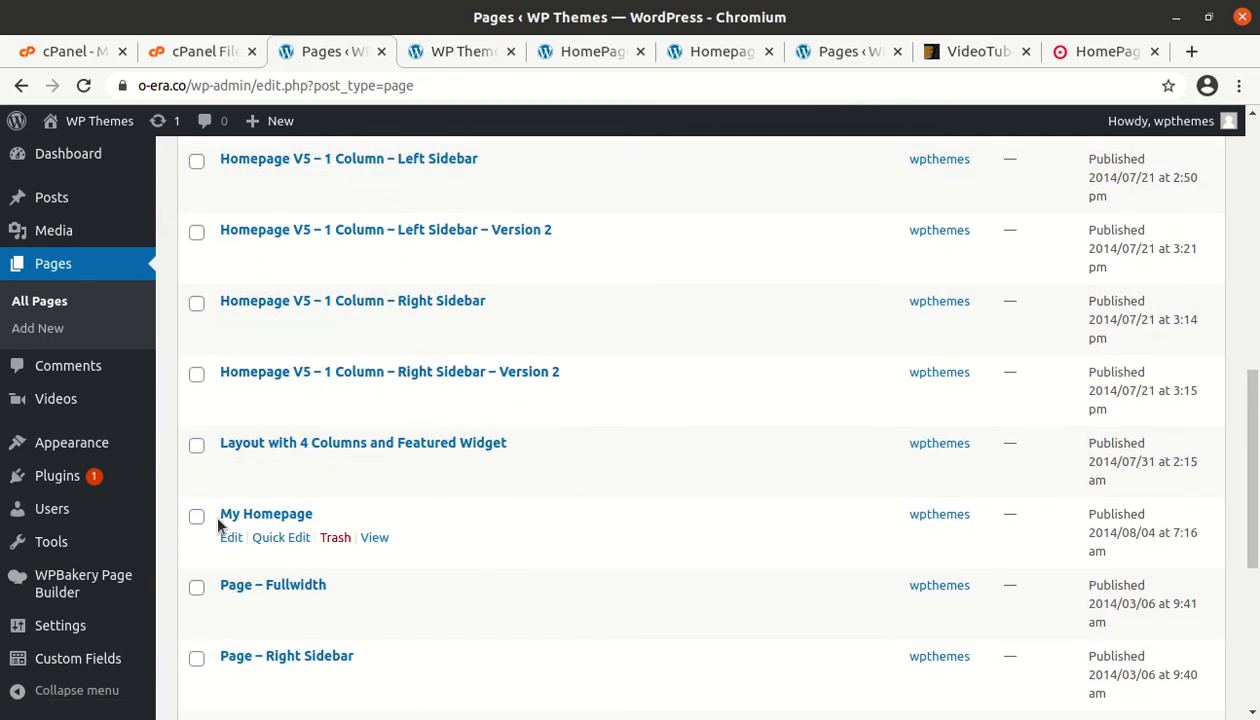
pyautogui.middleClick(376, 539)
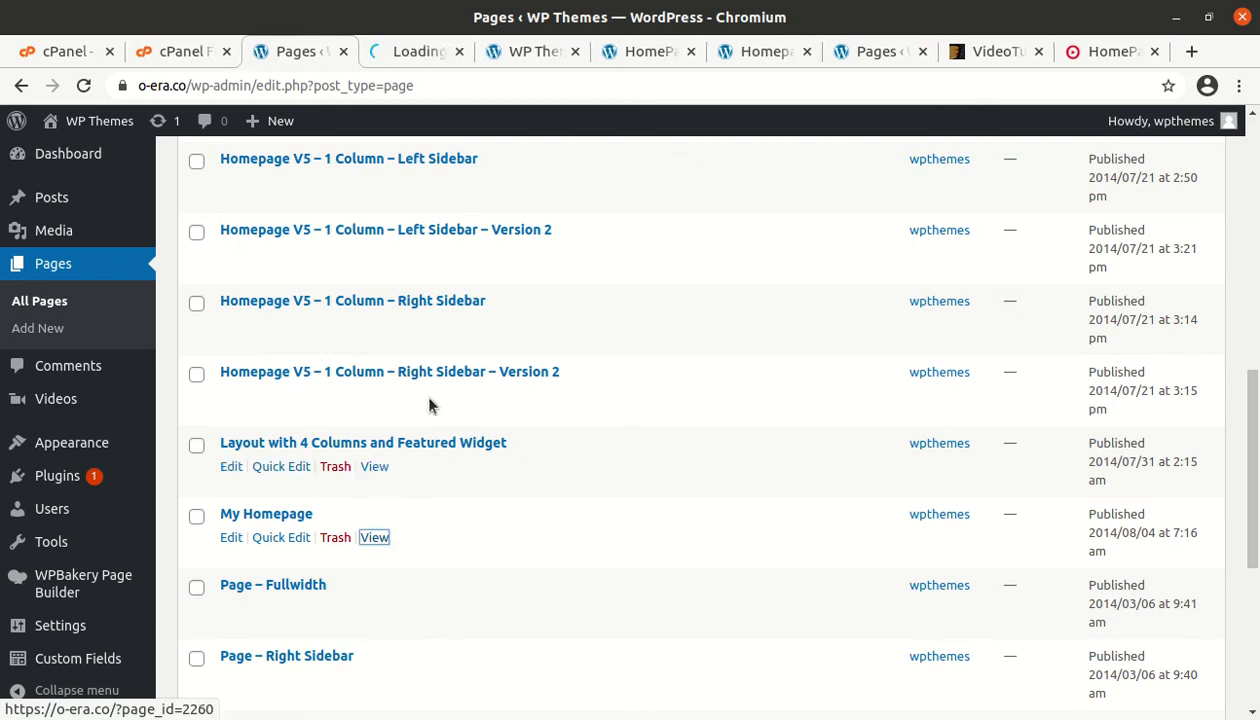
pyautogui.click(425, 51)
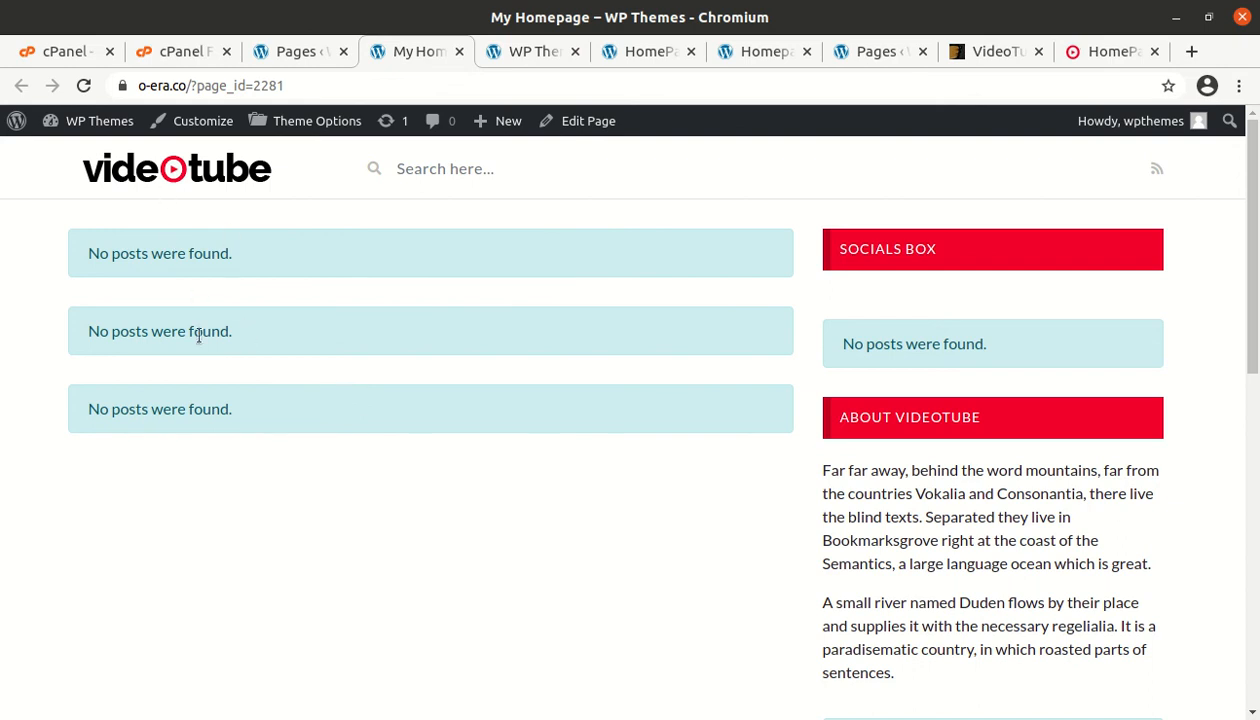
# Step: Go from the My Homepage view to the site's front page and check what it displays
pyautogui.click(225, 173)
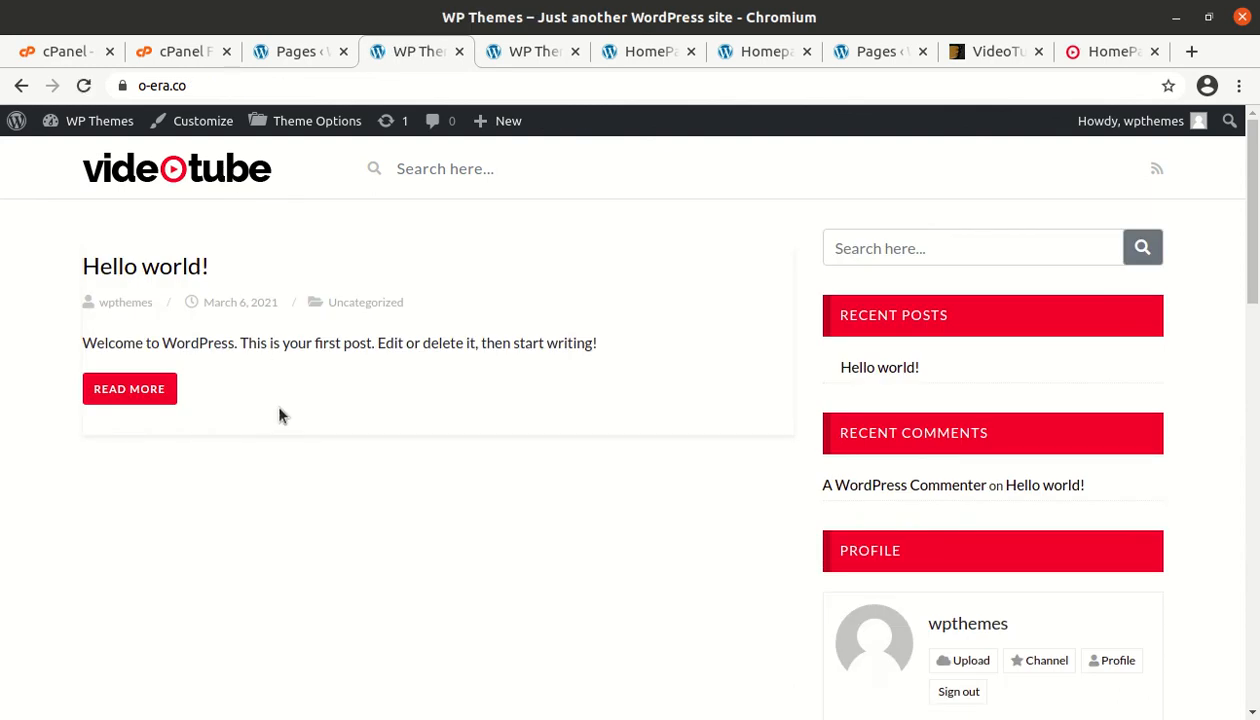
pyautogui.click(140, 168)
pyautogui.click(136, 170)
pyautogui.click(117, 177)
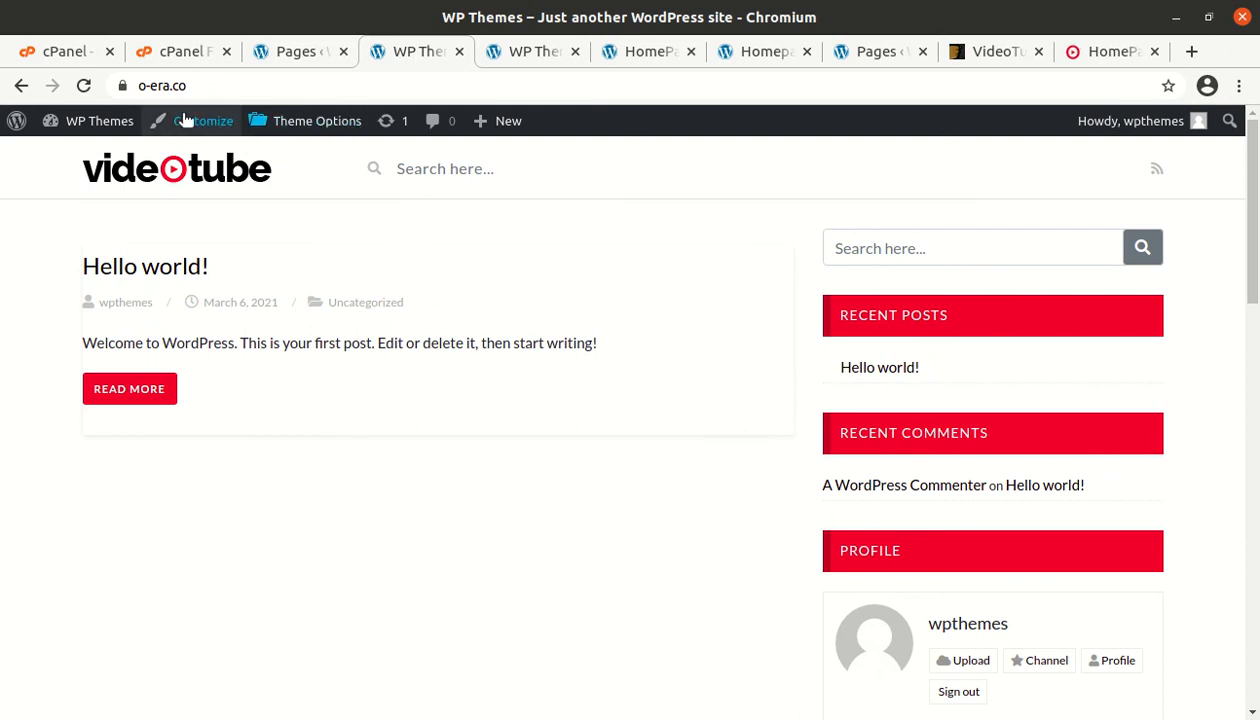
# Step: Go to the admin dashboard, open the VideoTube Theme Options, and look over the General settings
pyautogui.moveTo(100, 122)
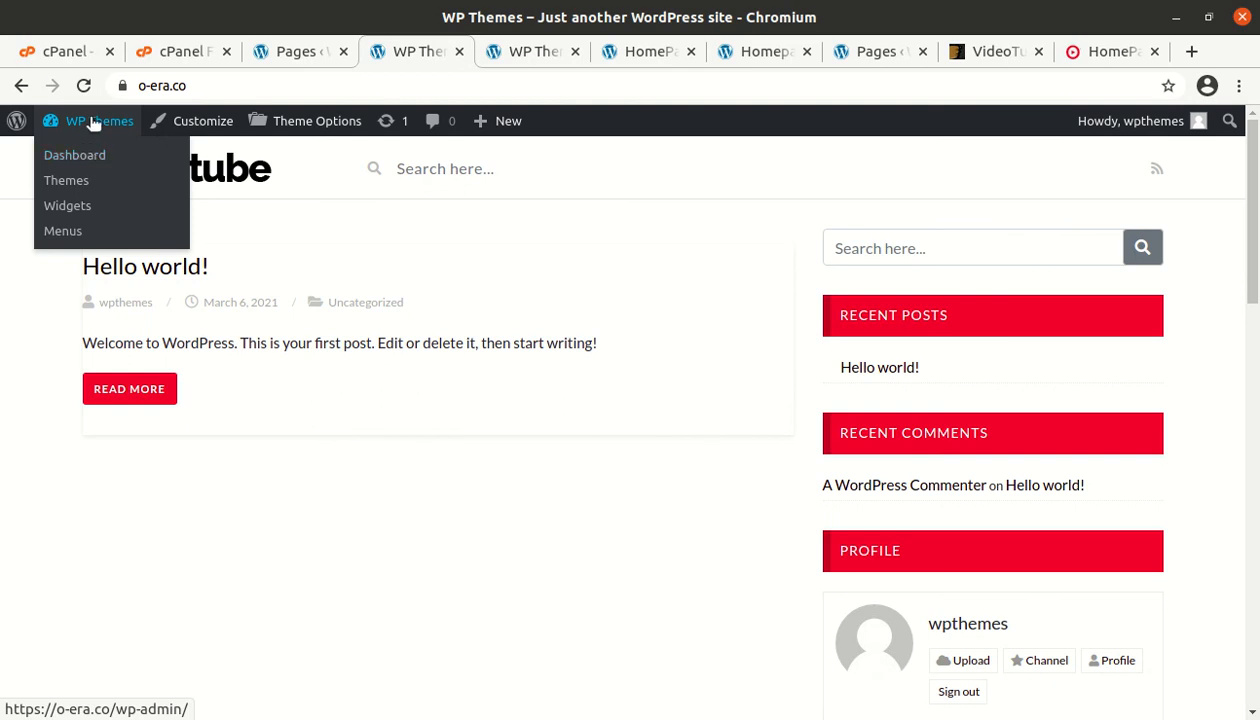
pyautogui.click(88, 158)
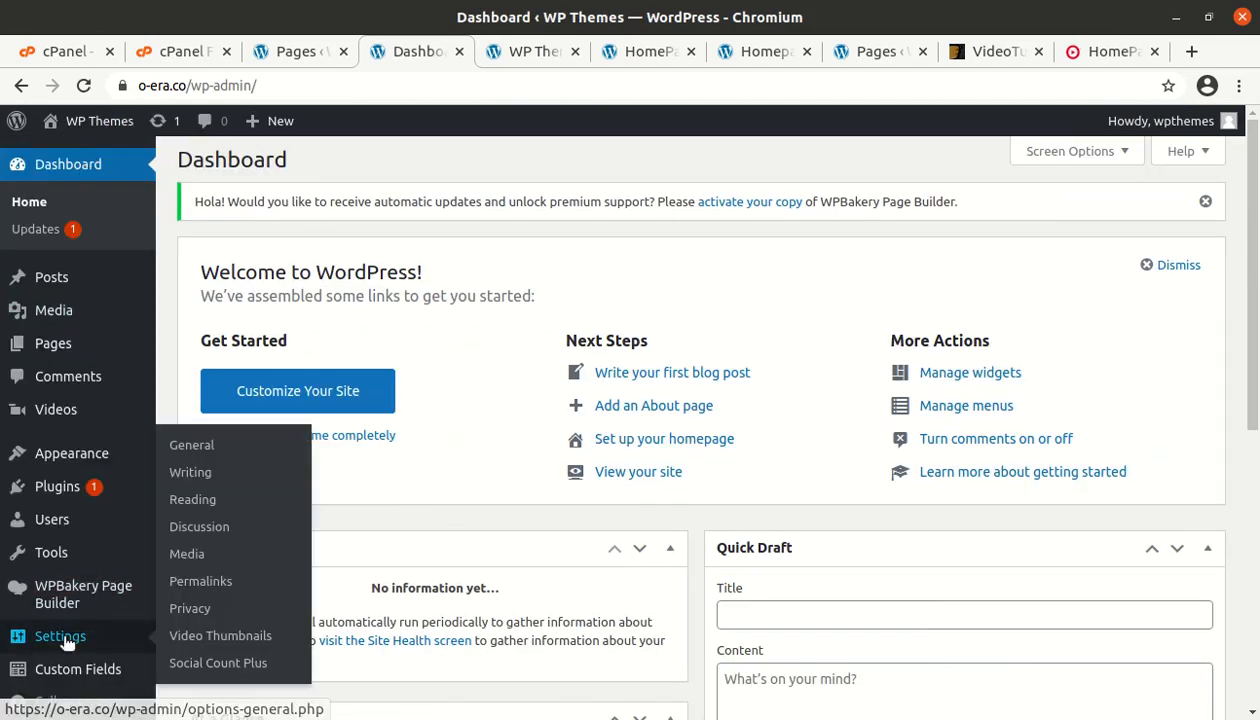
pyautogui.scroll(-3, 48, 595)
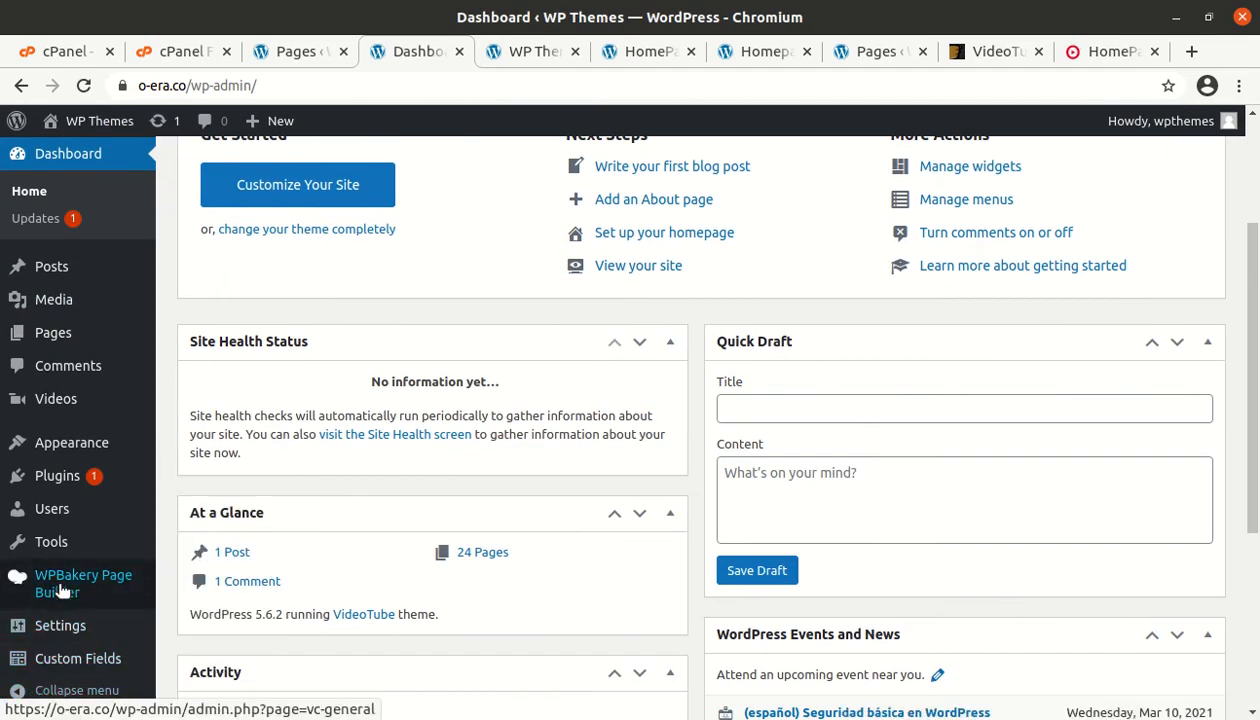
pyautogui.moveTo(34, 444)
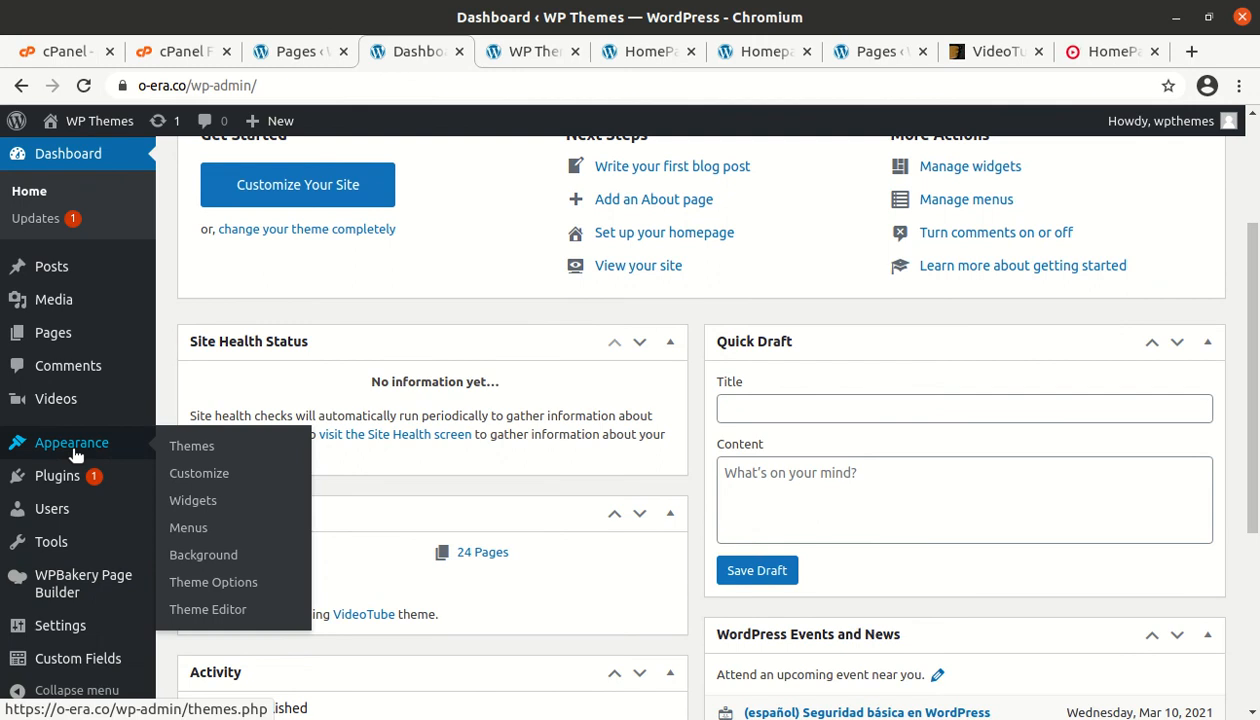
pyautogui.click(184, 588)
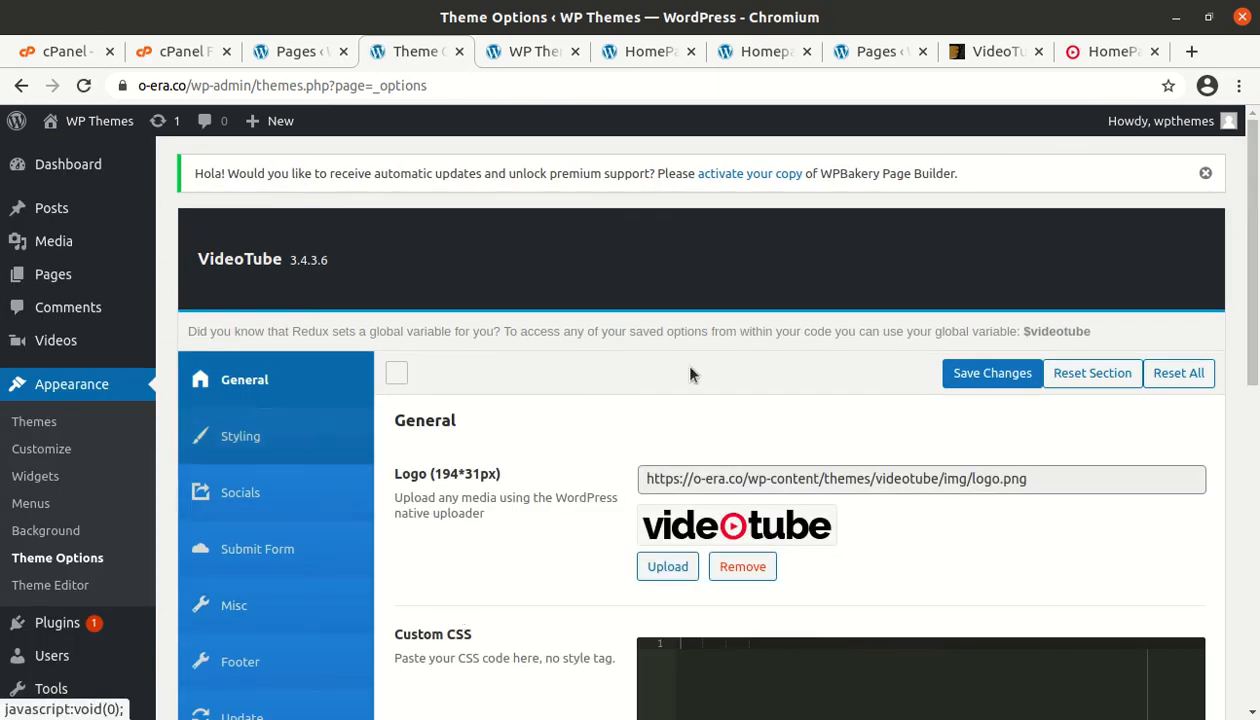
pyautogui.scroll(-2, 700, 560)
pyautogui.scroll(-2, 580, 540)
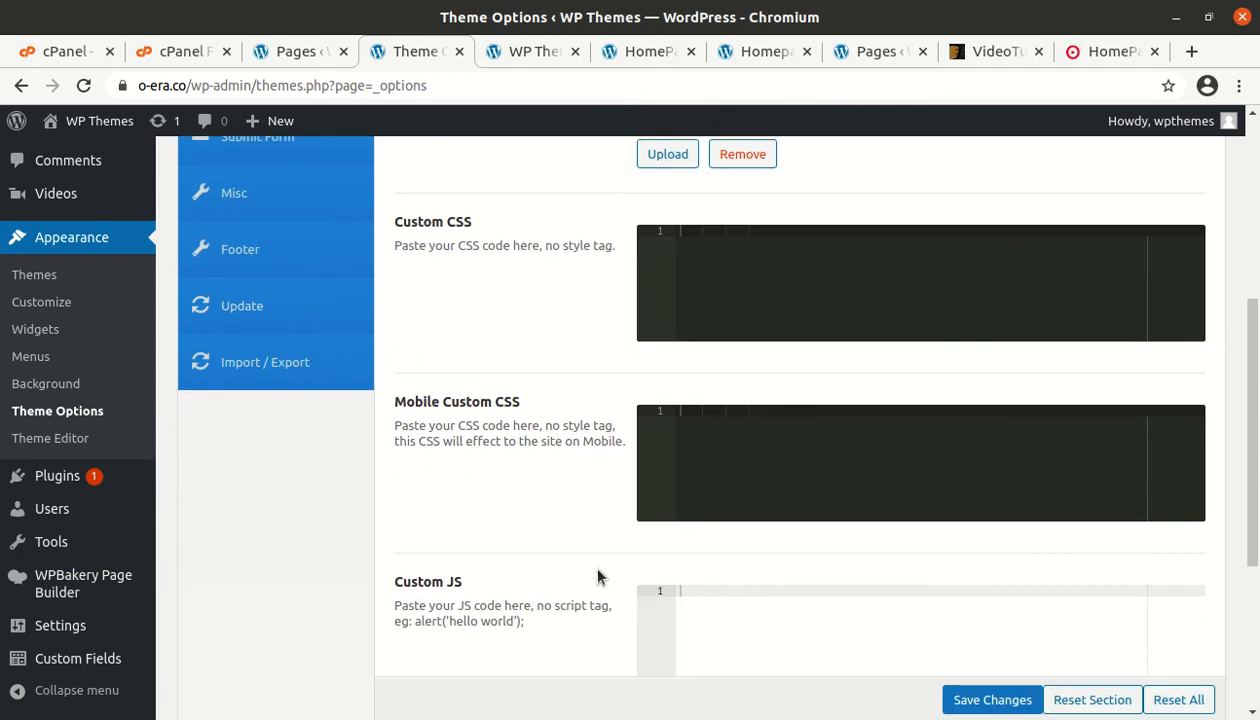
pyautogui.scroll(3, 536, 570)
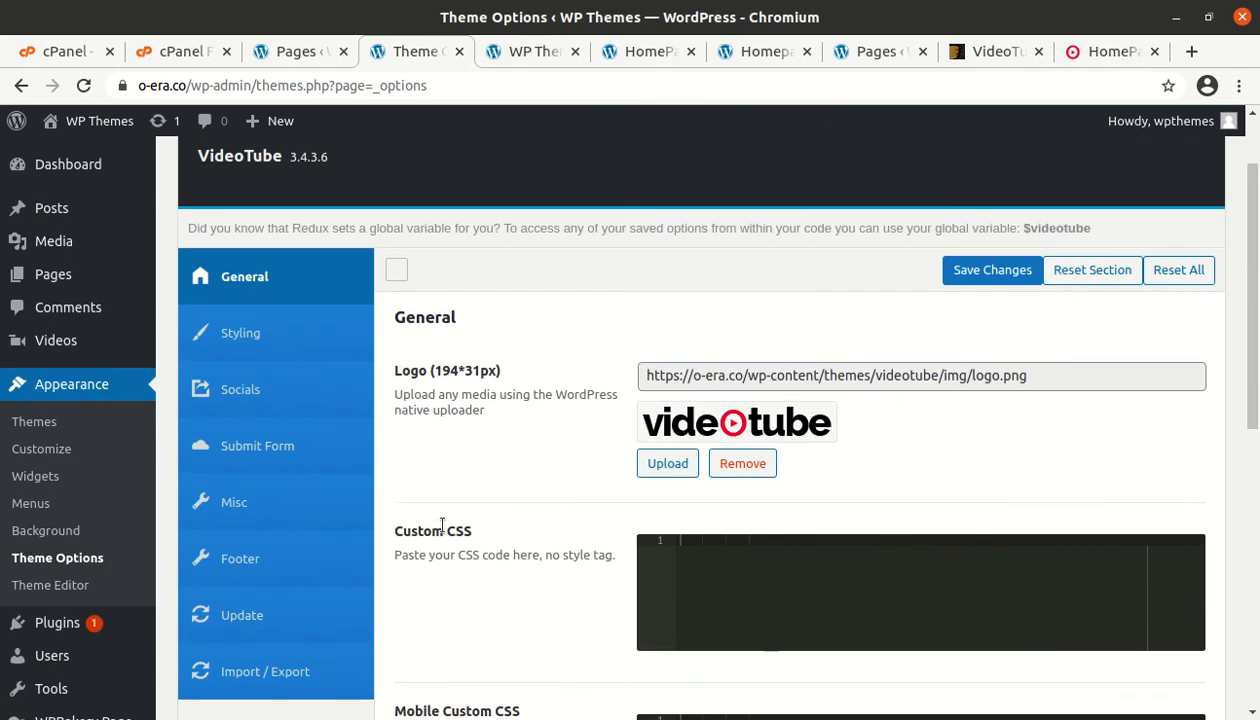
# Step: Look through the Styling, Socials, Submit Form, Misc, Footer, Update and Import / Export theme options, ending on General
pyautogui.click(247, 337)
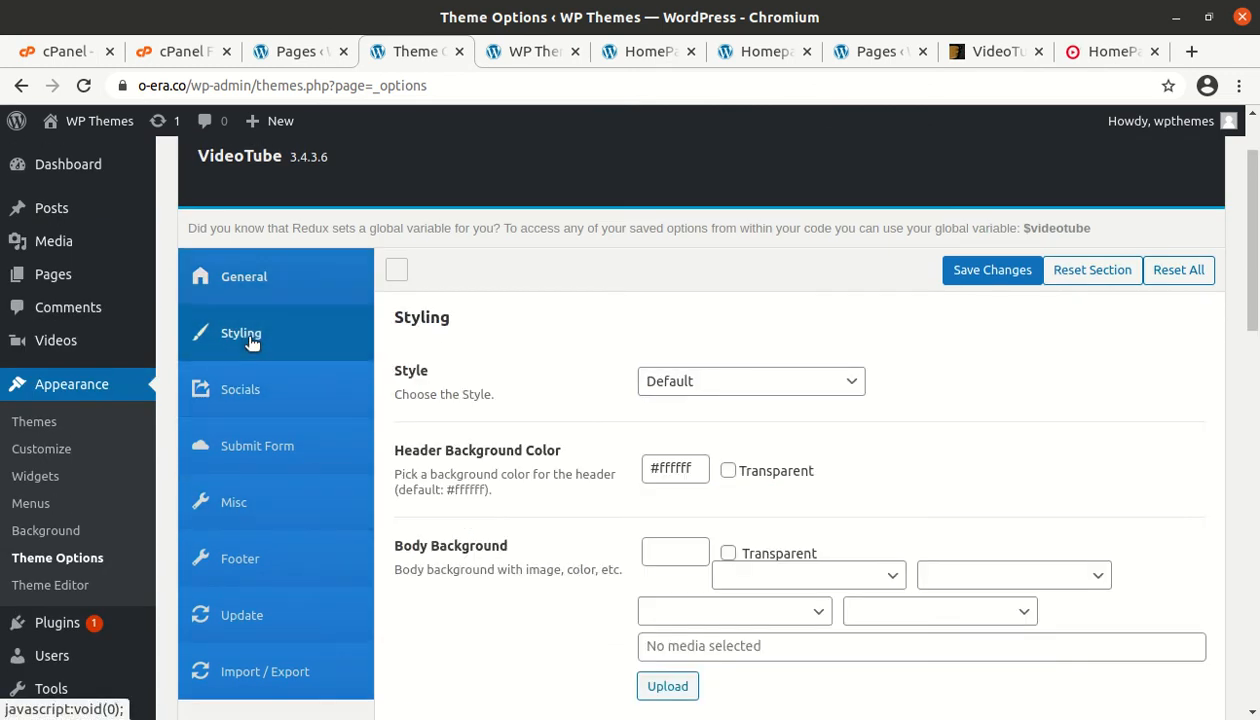
pyautogui.click(265, 399)
pyautogui.click(270, 448)
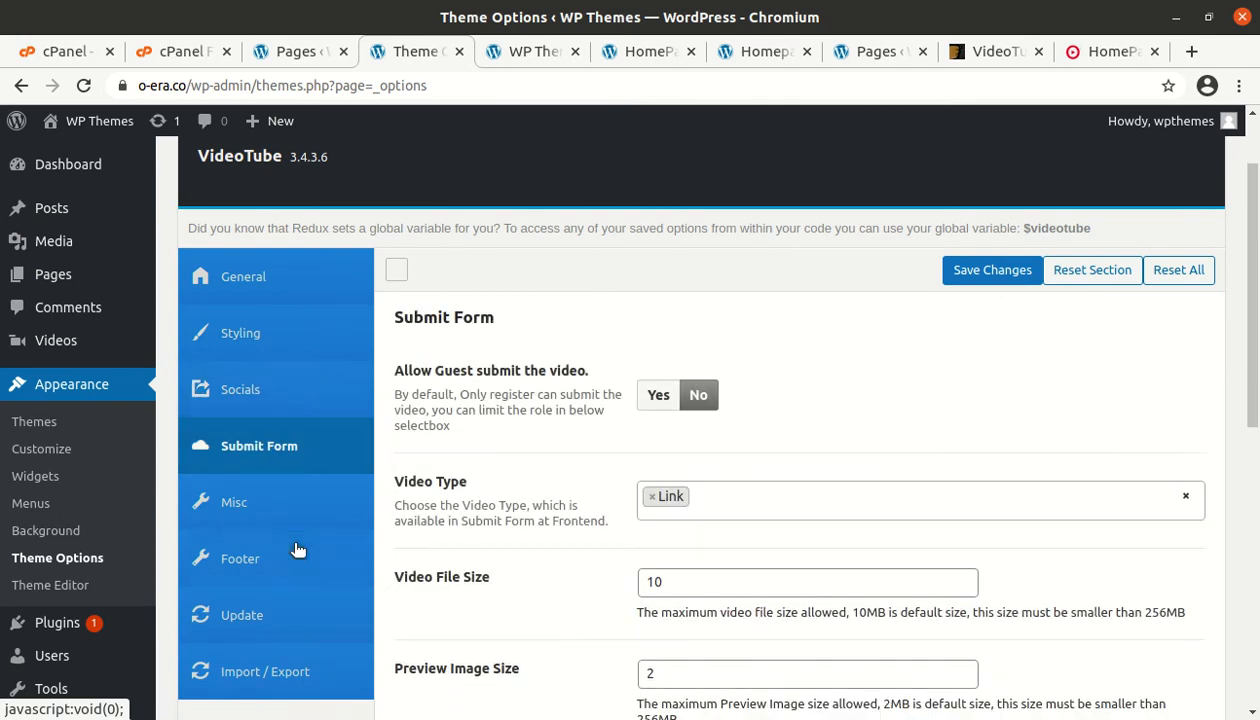
pyautogui.click(256, 519)
pyautogui.click(268, 567)
pyautogui.click(226, 615)
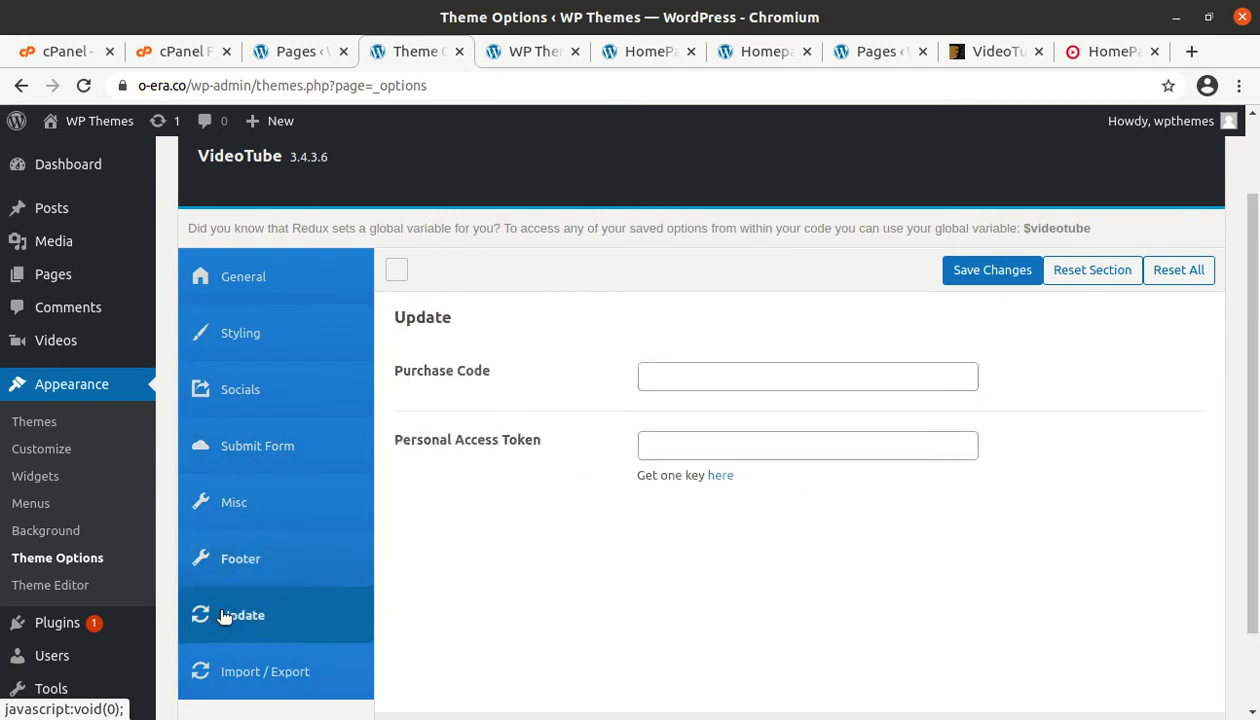
pyautogui.click(250, 673)
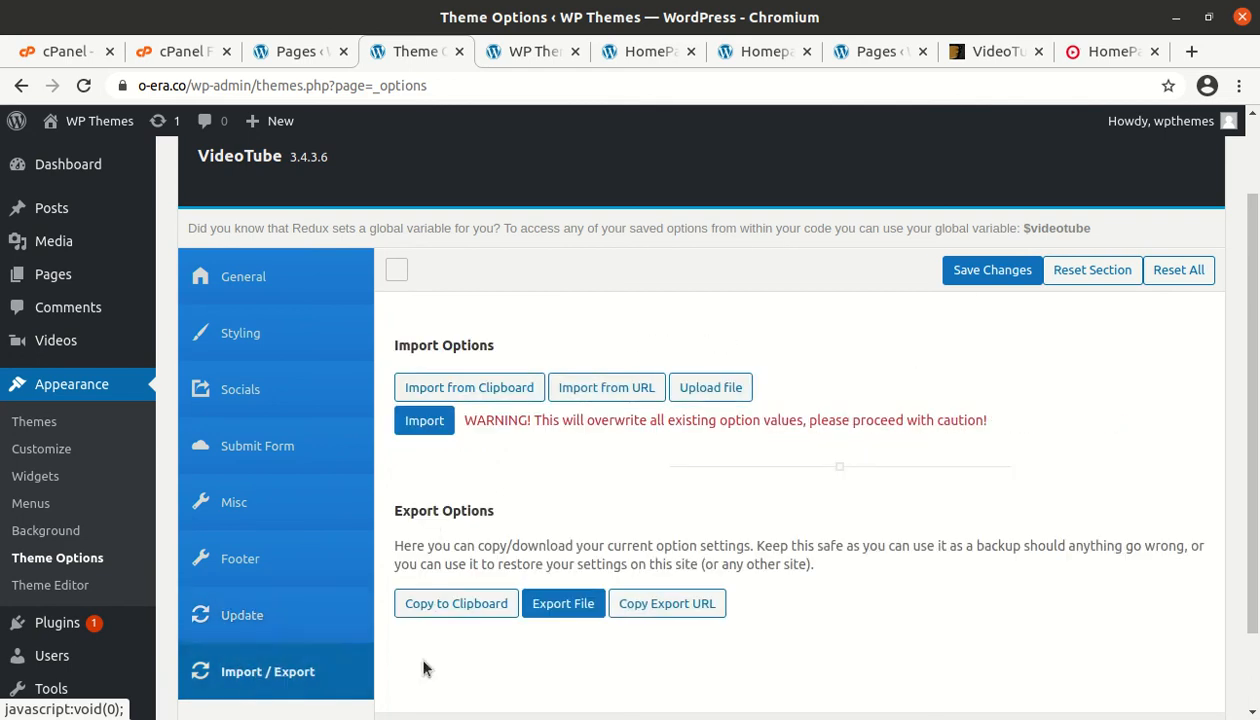
pyautogui.scroll(2, 383, 666)
pyautogui.click(257, 387)
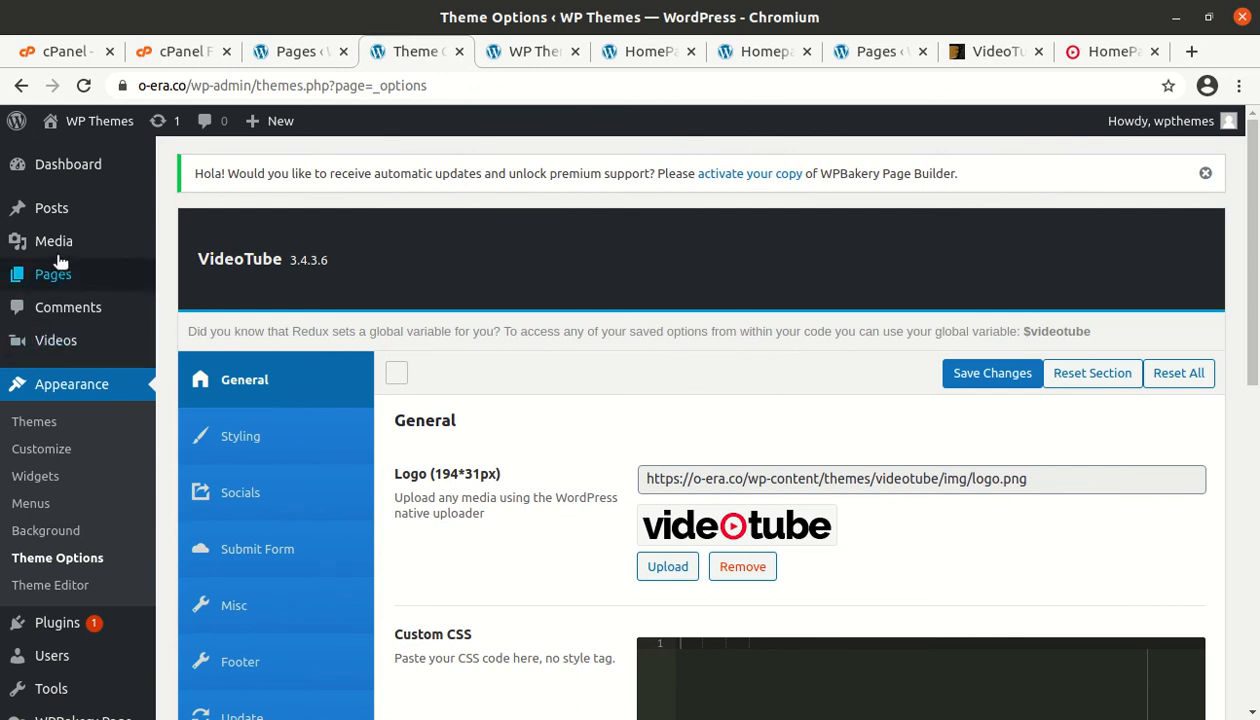
# Step: Leave the theme options and return to the WordPress admin dashboard
pyautogui.scroll(-2, 62, 490)
pyautogui.moveTo(72, 662)
pyautogui.scroll(3, 50, 580)
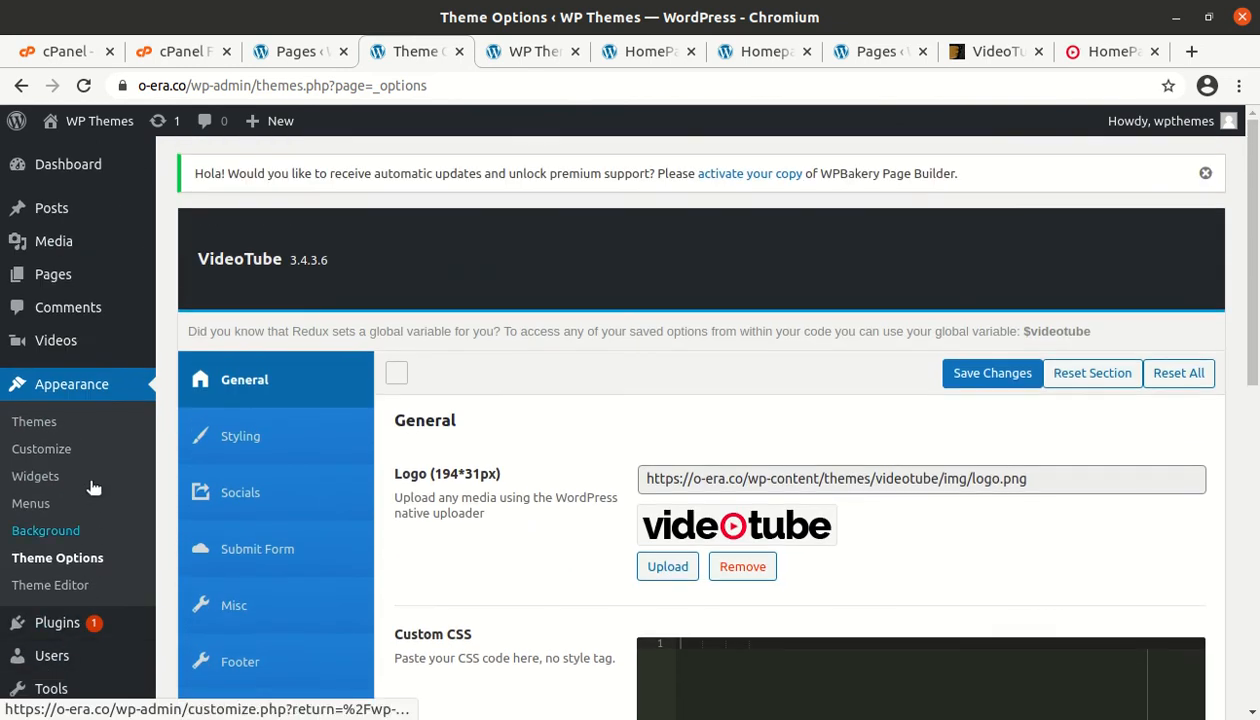
pyautogui.click(52, 176)
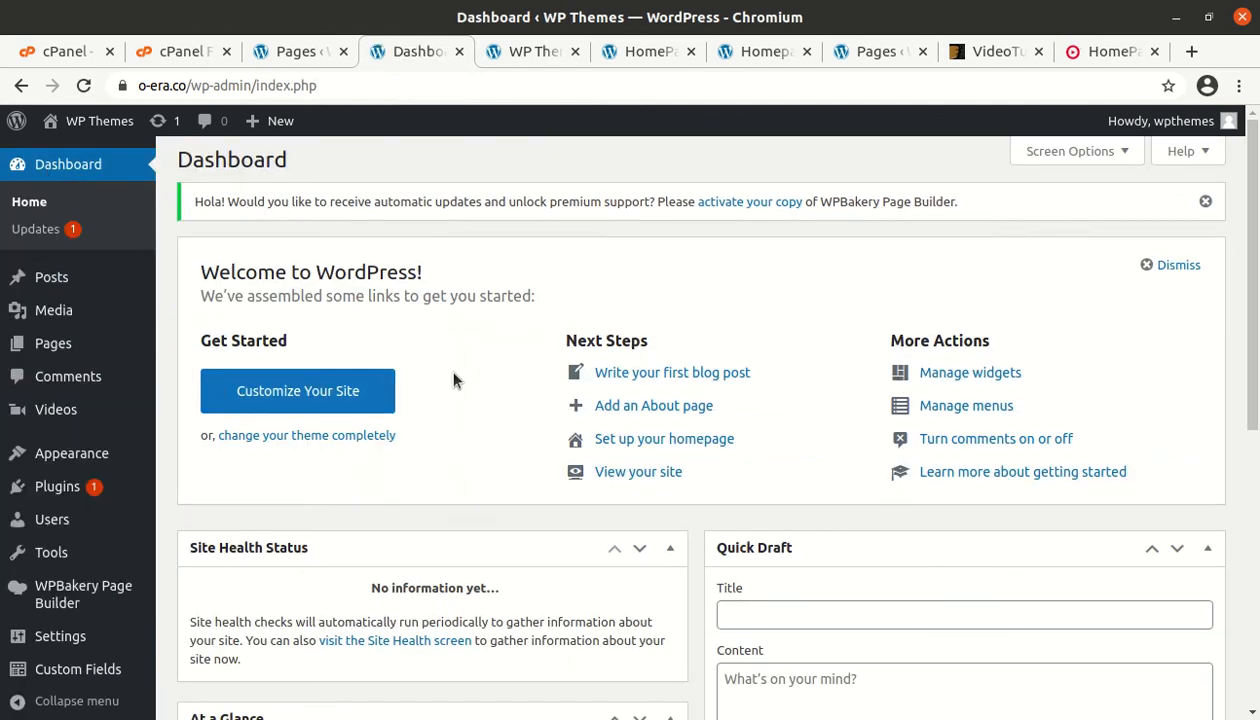
# Step: Visit the live site from the dashboard, look over the front page's post and sidebar widgets, and reload the homepage through the site logo
pyautogui.moveTo(95, 125)
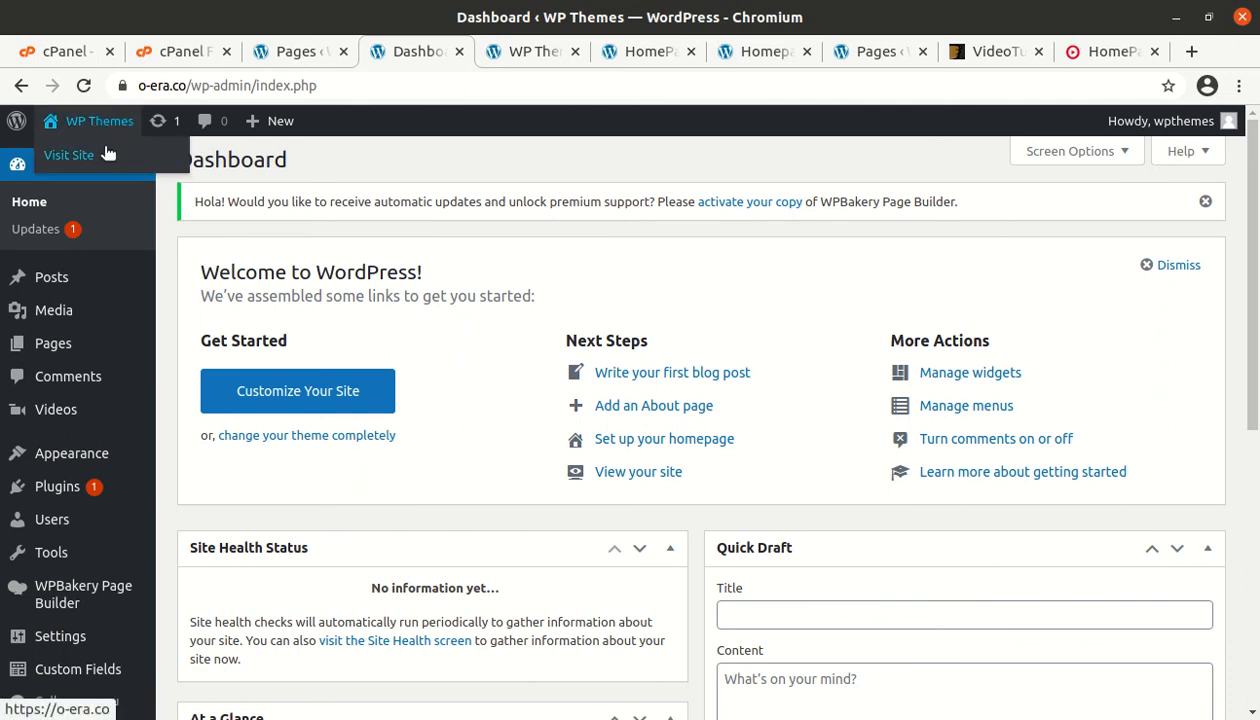
pyautogui.click(84, 157)
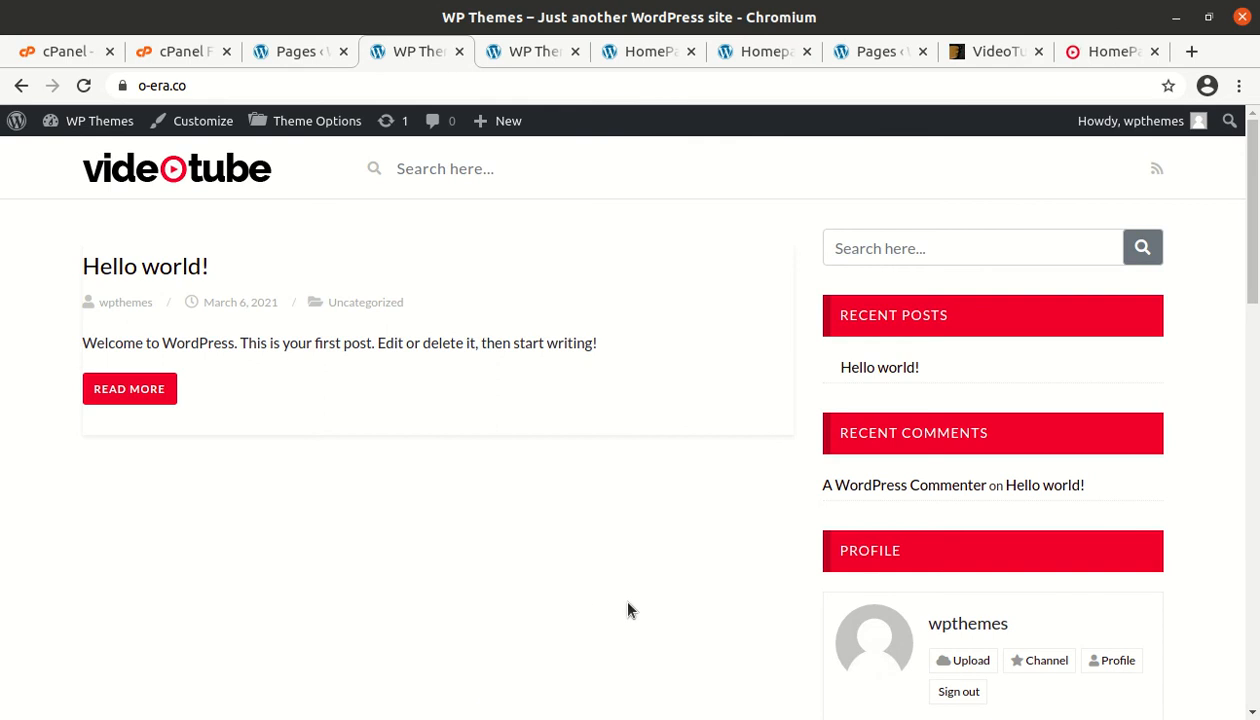
pyautogui.scroll(-6, 334, 570)
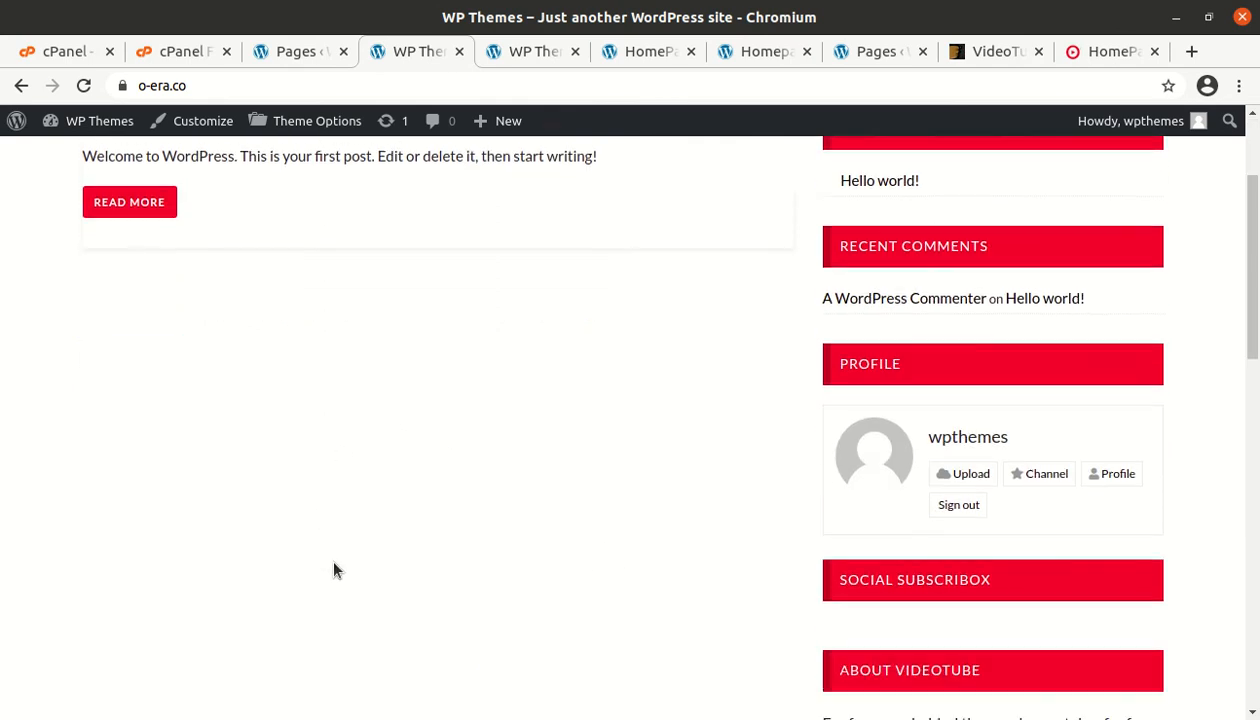
pyautogui.scroll(-3, 334, 570)
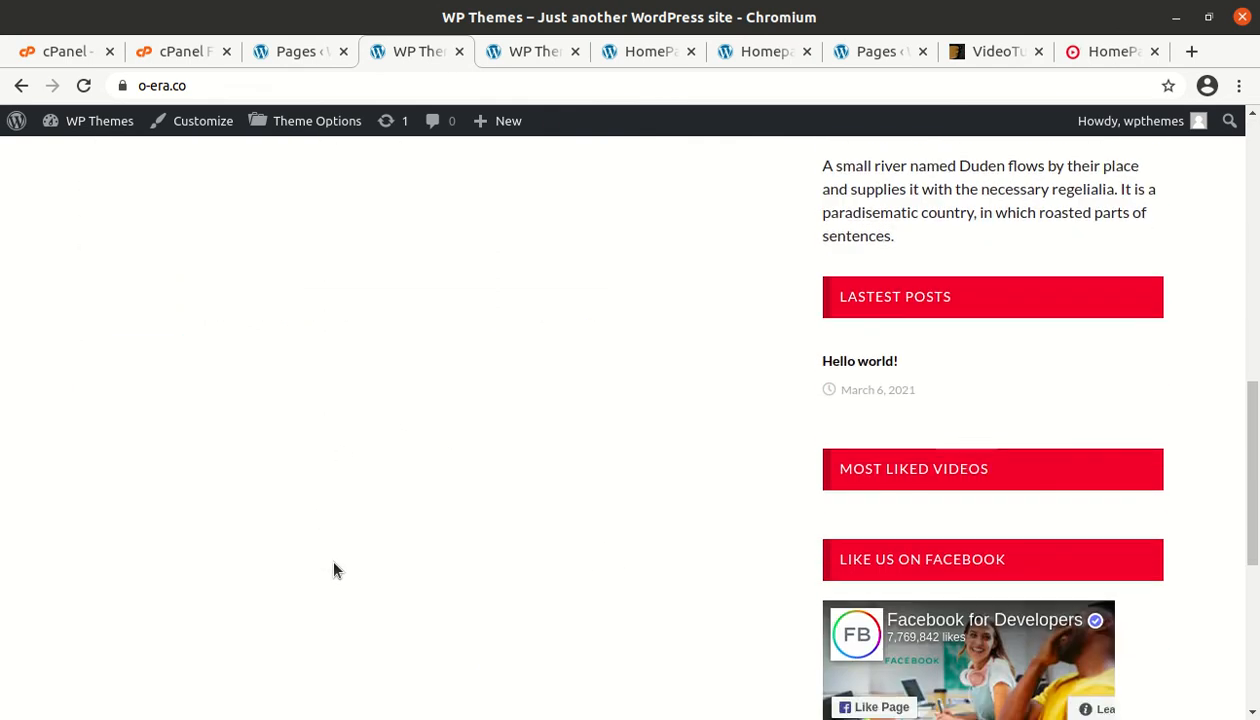
pyautogui.scroll(6, 334, 570)
pyautogui.scroll(3, 334, 570)
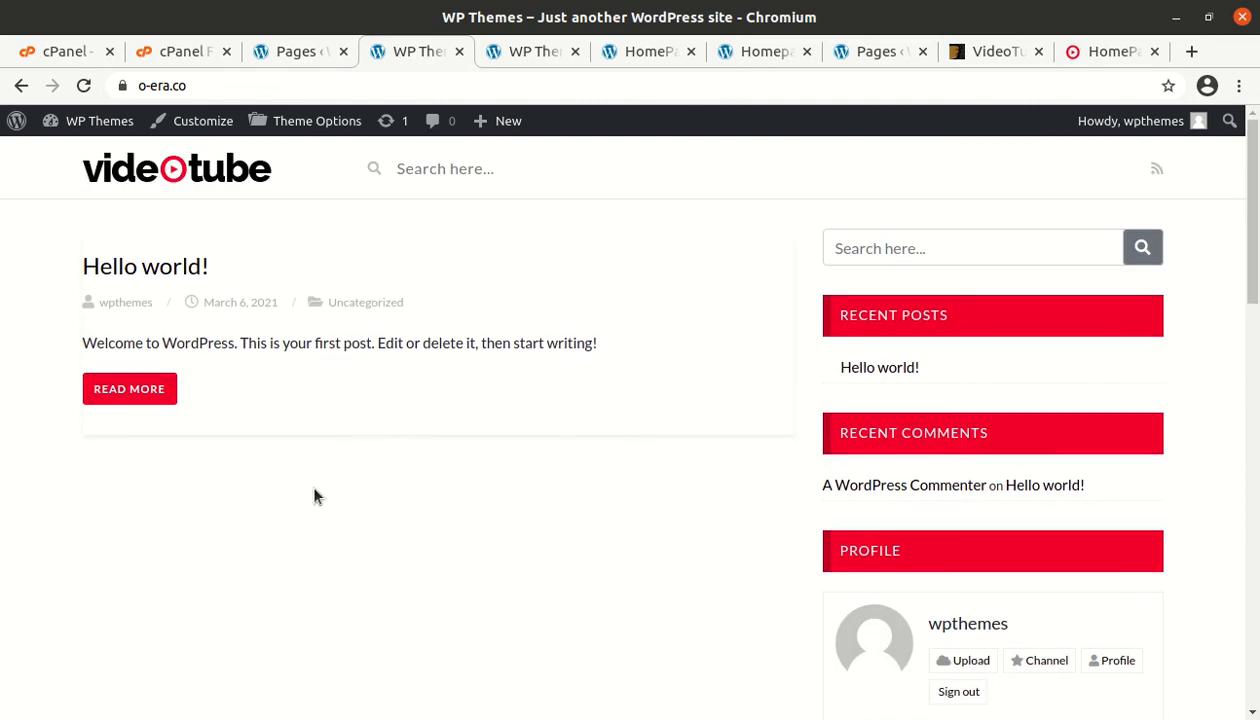
pyautogui.click(206, 172)
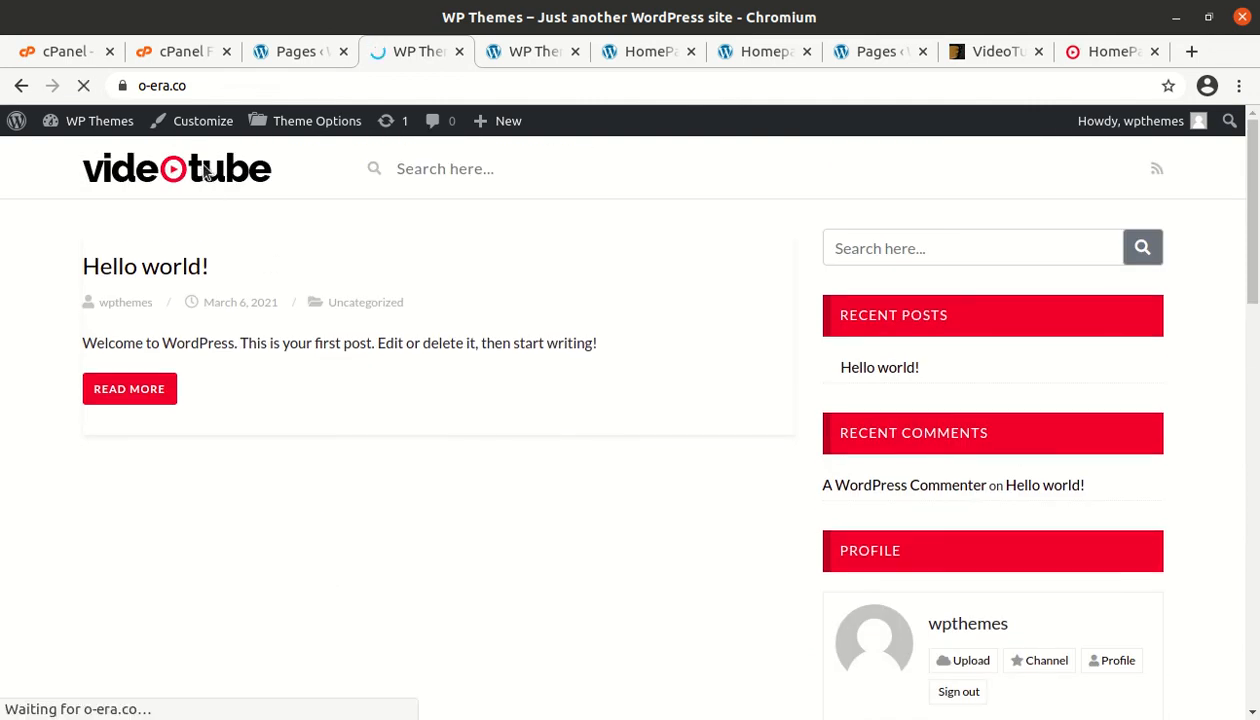